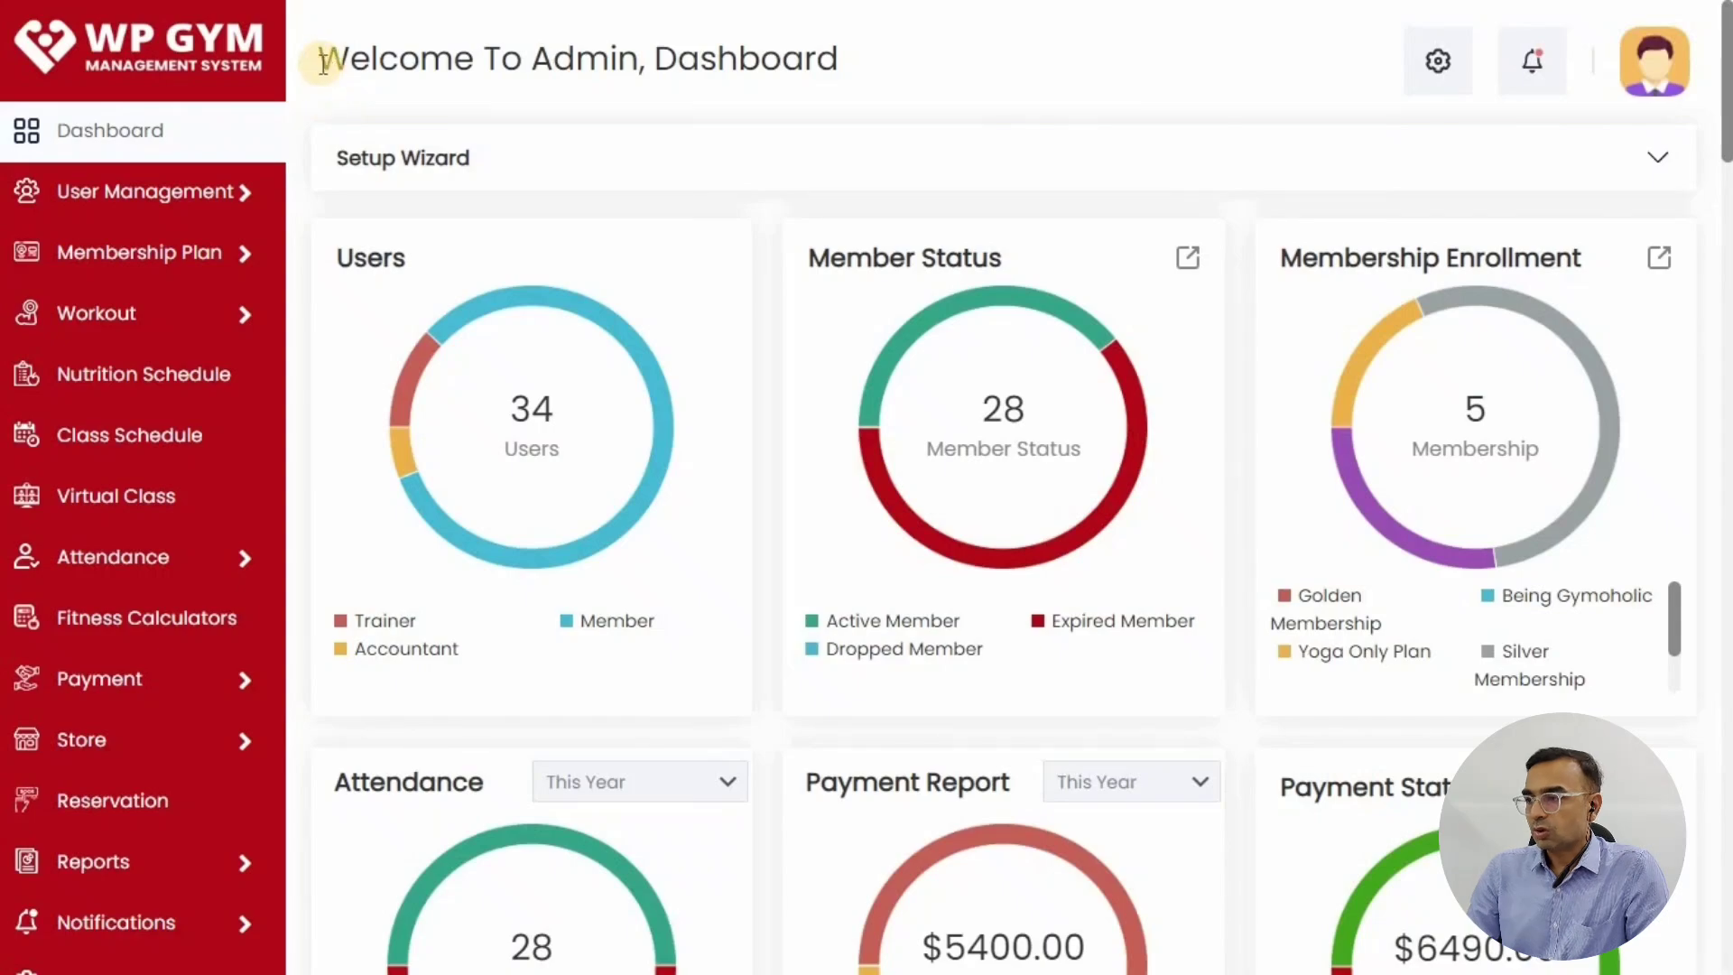
- Expand the Setup Wizard and look through the dashboard's status charts, calendar, membership and exercise sections
left_click_drag(320, 58, 839, 58)
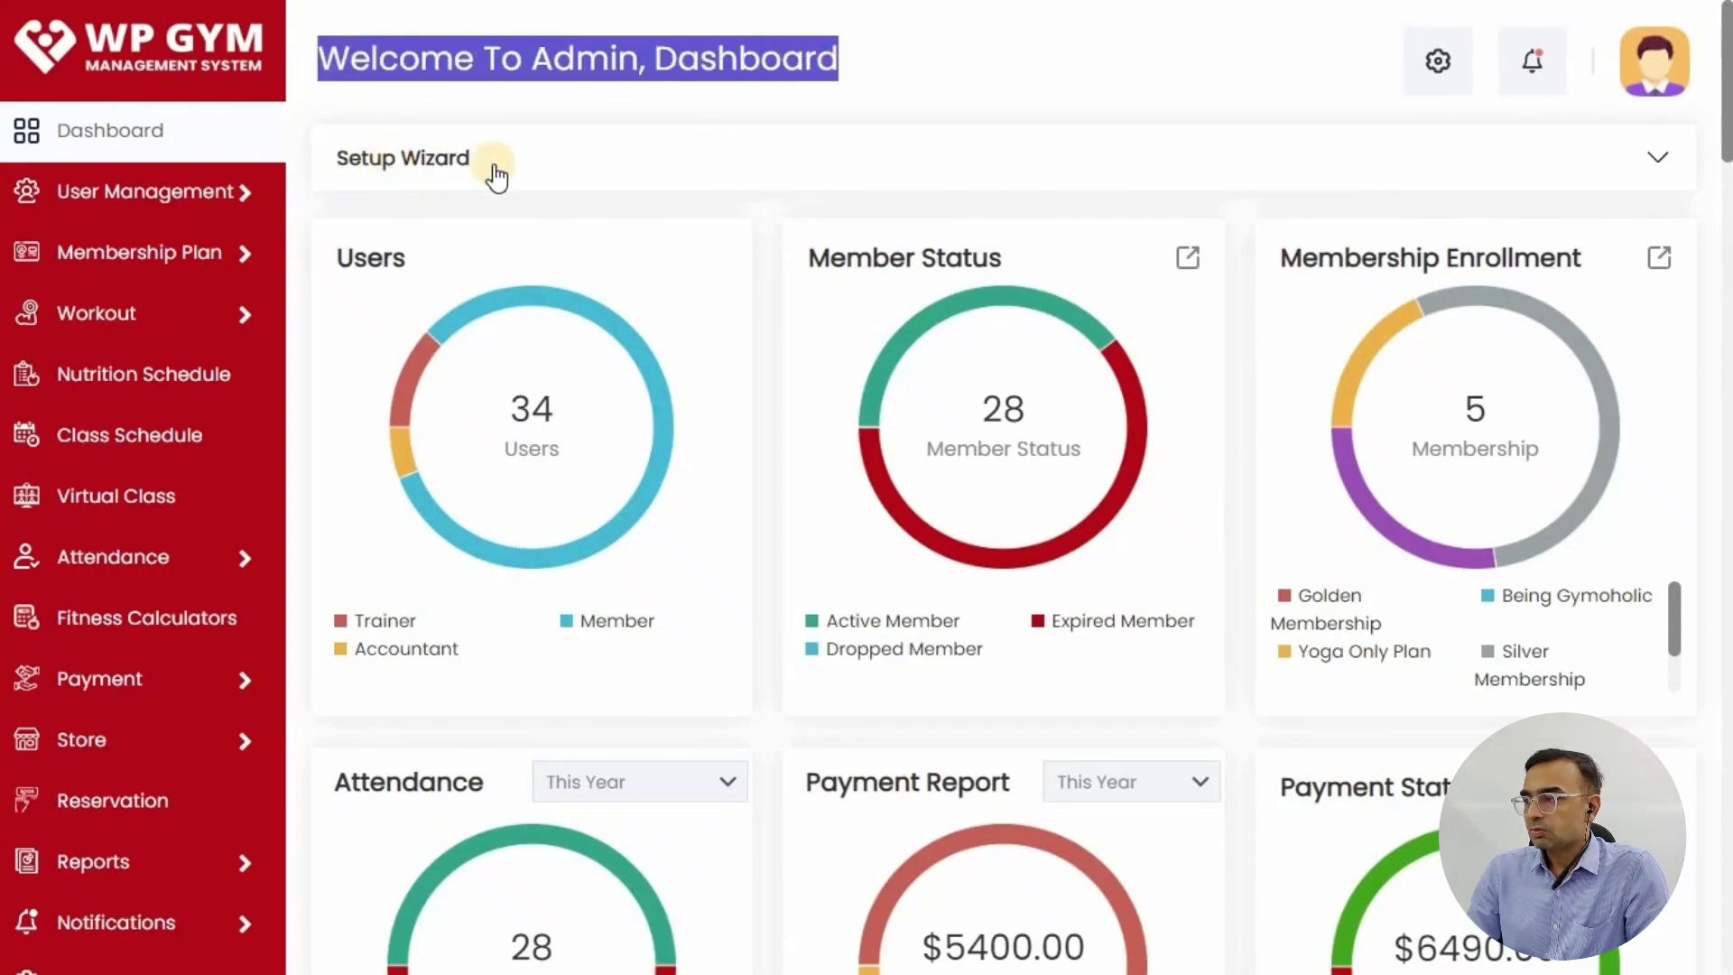
left_click(418, 174)
left_click(596, 140)
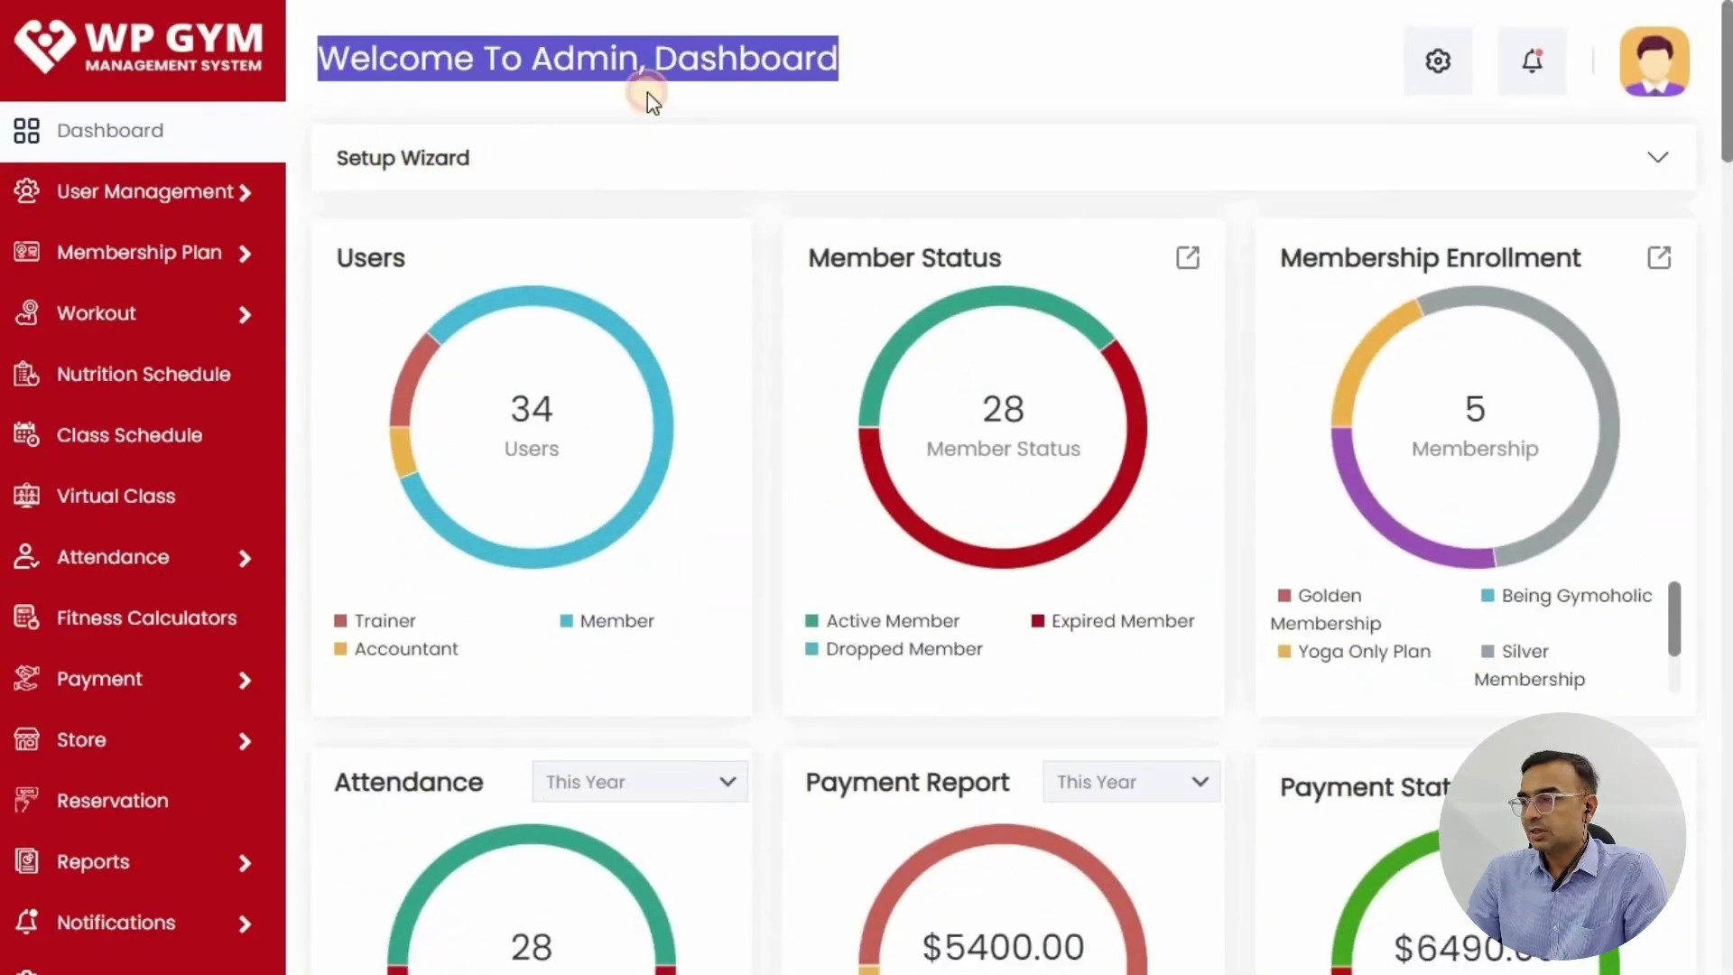
left_click(637, 158)
scroll(418, 437, "down", 3)
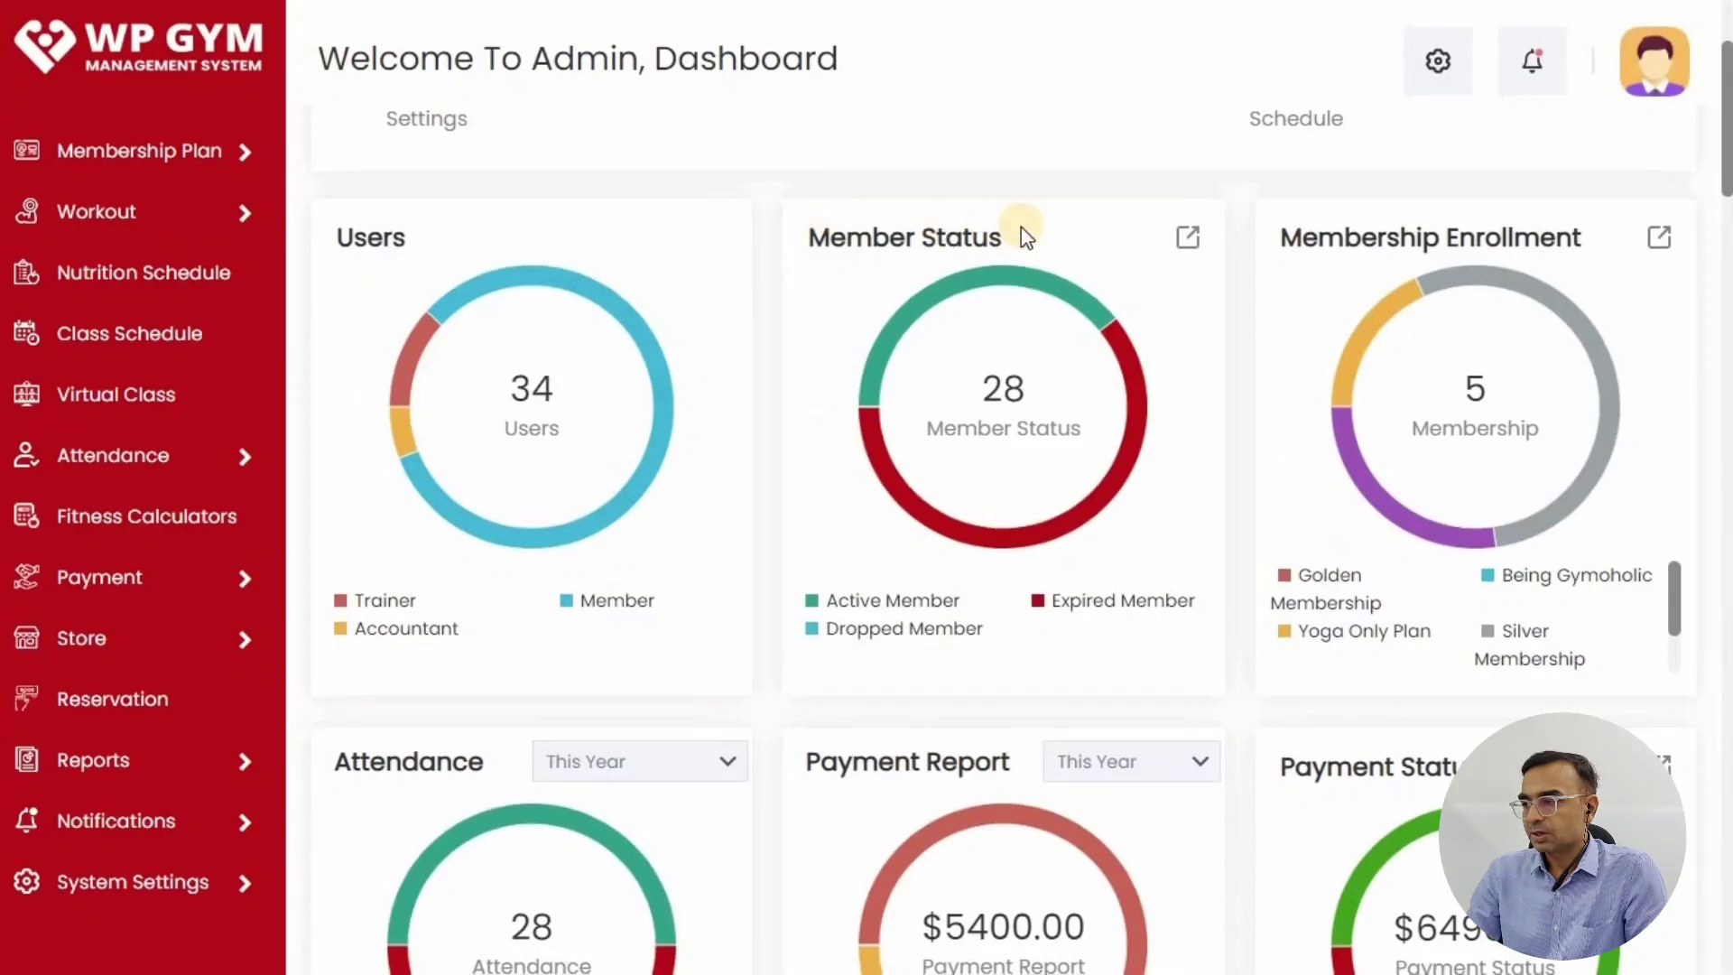
scroll(966, 367, "down", 20)
scroll(815, 377, "down", 15)
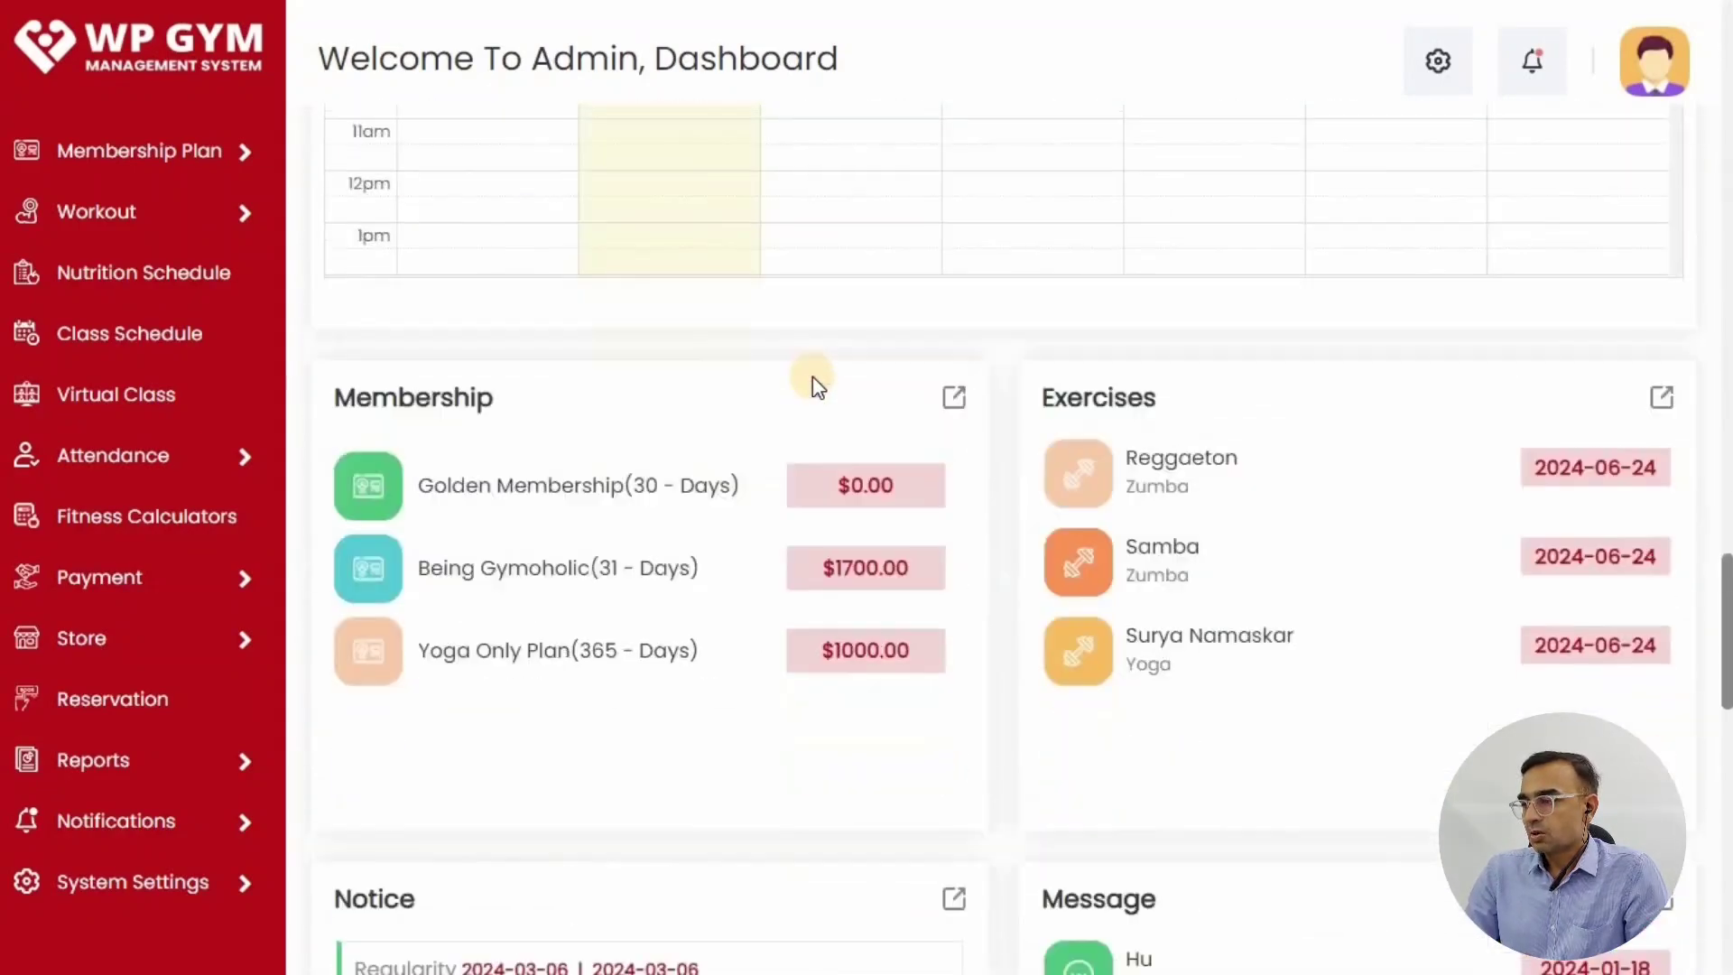
scroll(816, 564, "up", 20)
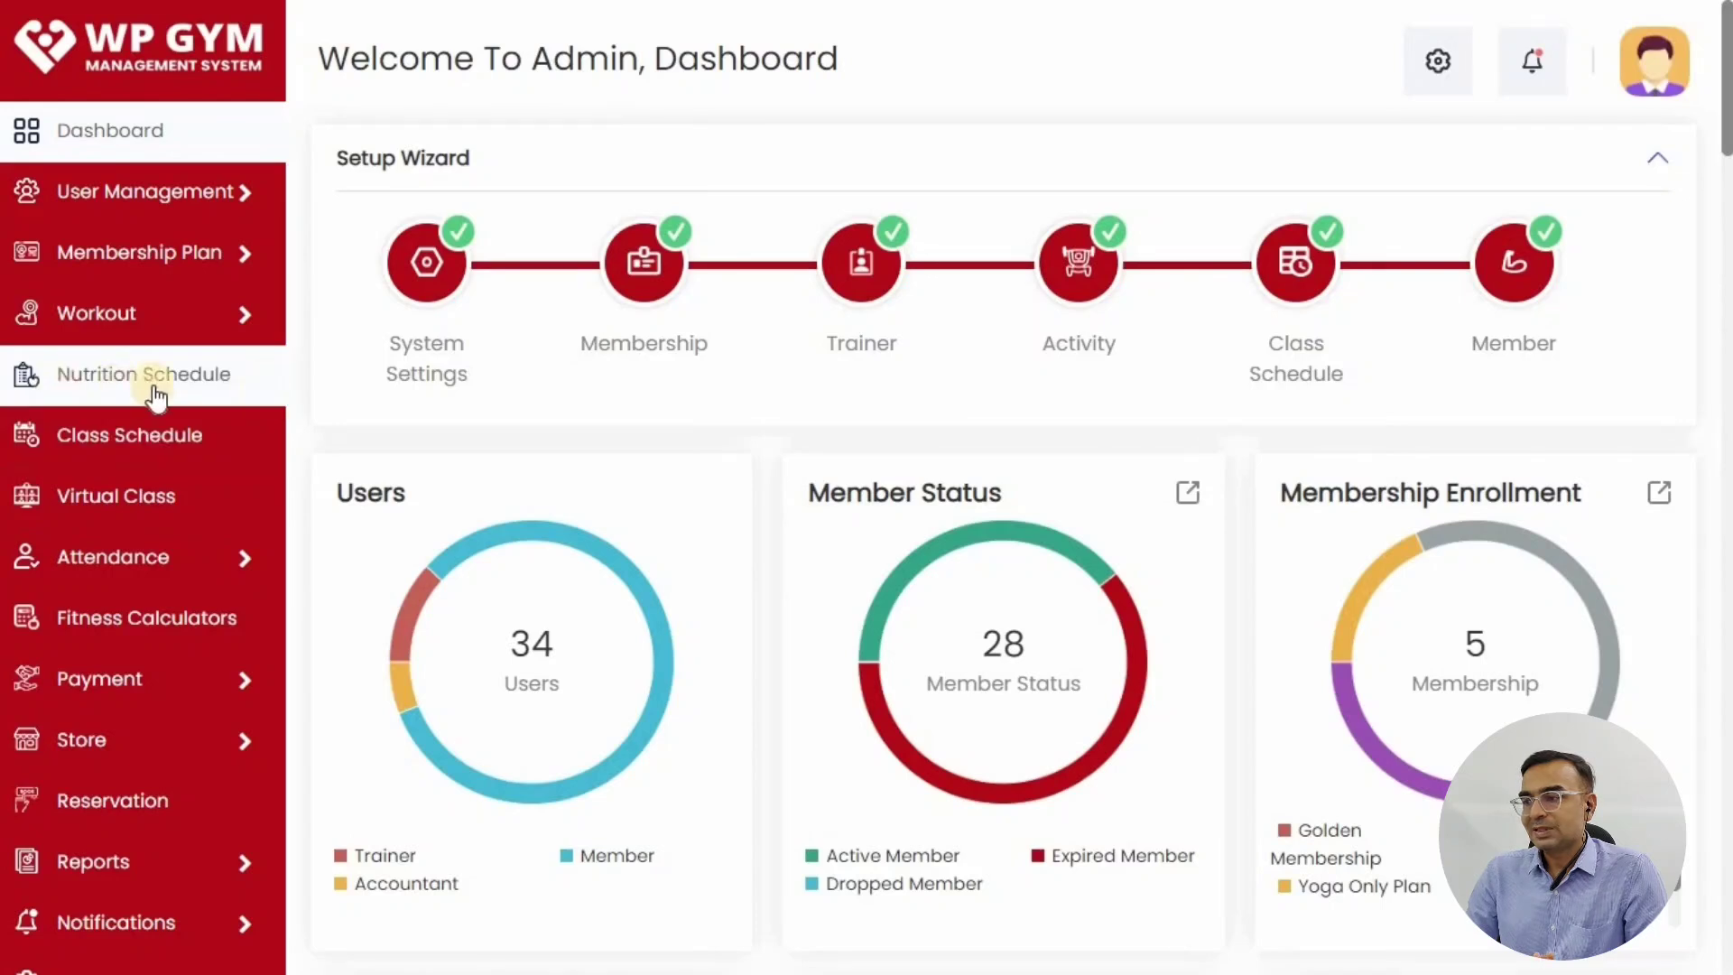
- Go to the Nutrition Schedule page and open the form for adding a new nutrition schedule
left_click(37, 394)
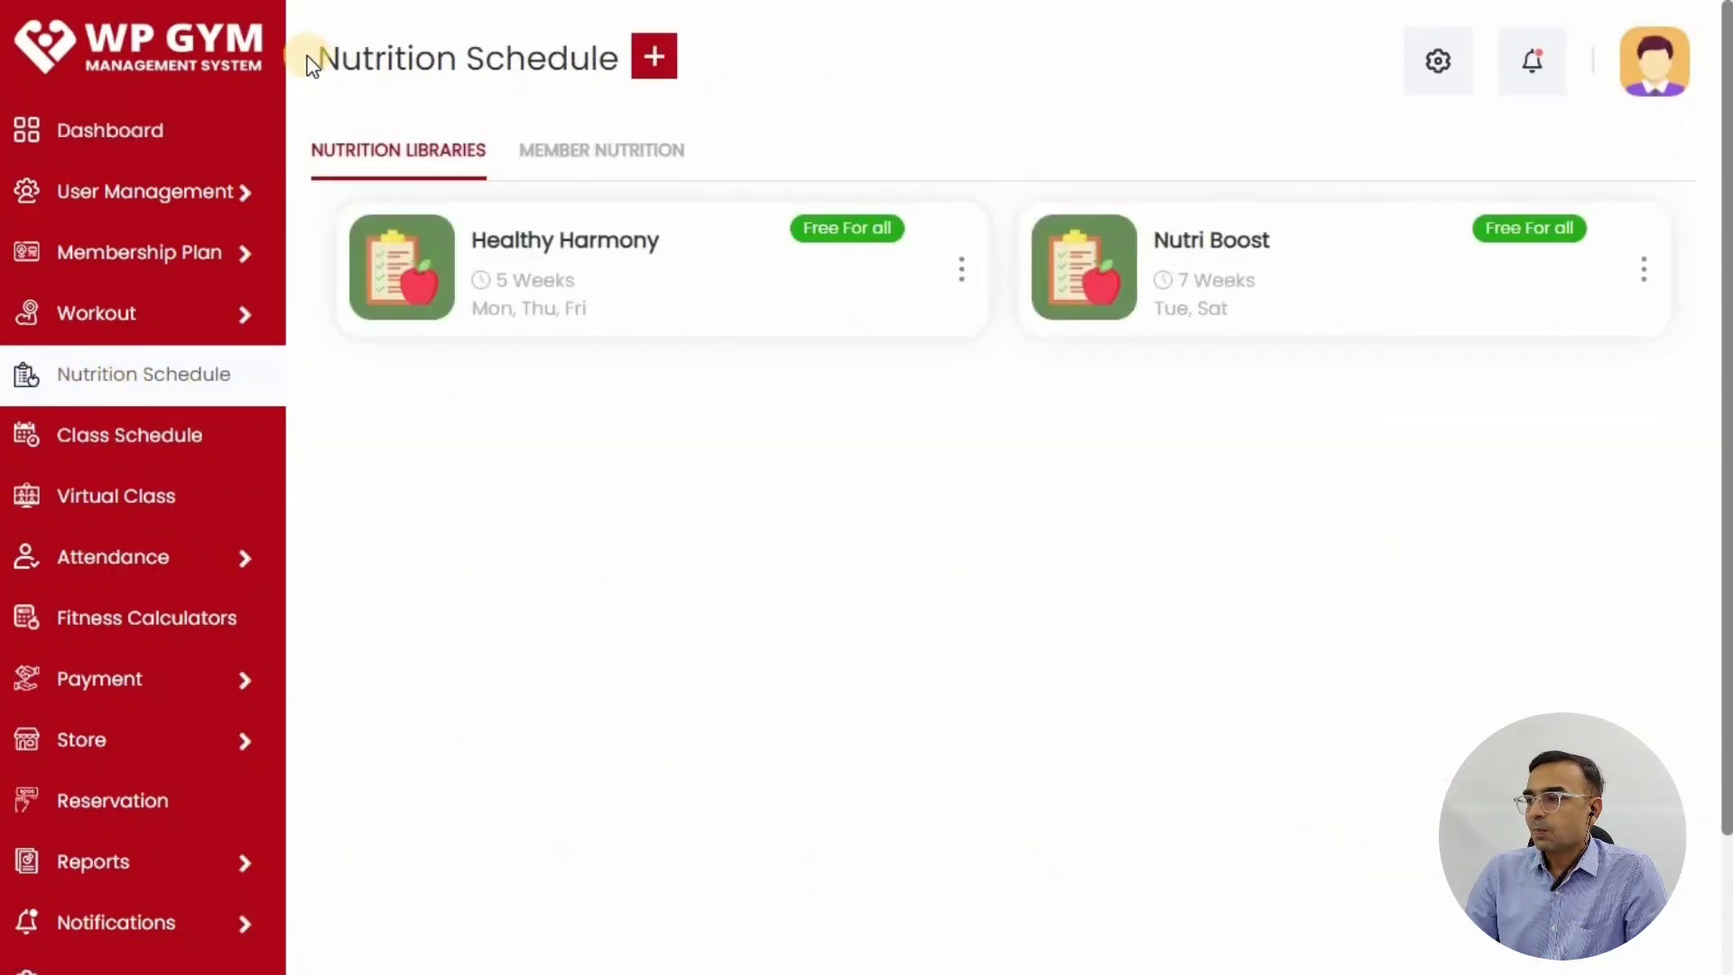
left_click_drag(306, 57, 658, 51)
left_click(754, 105)
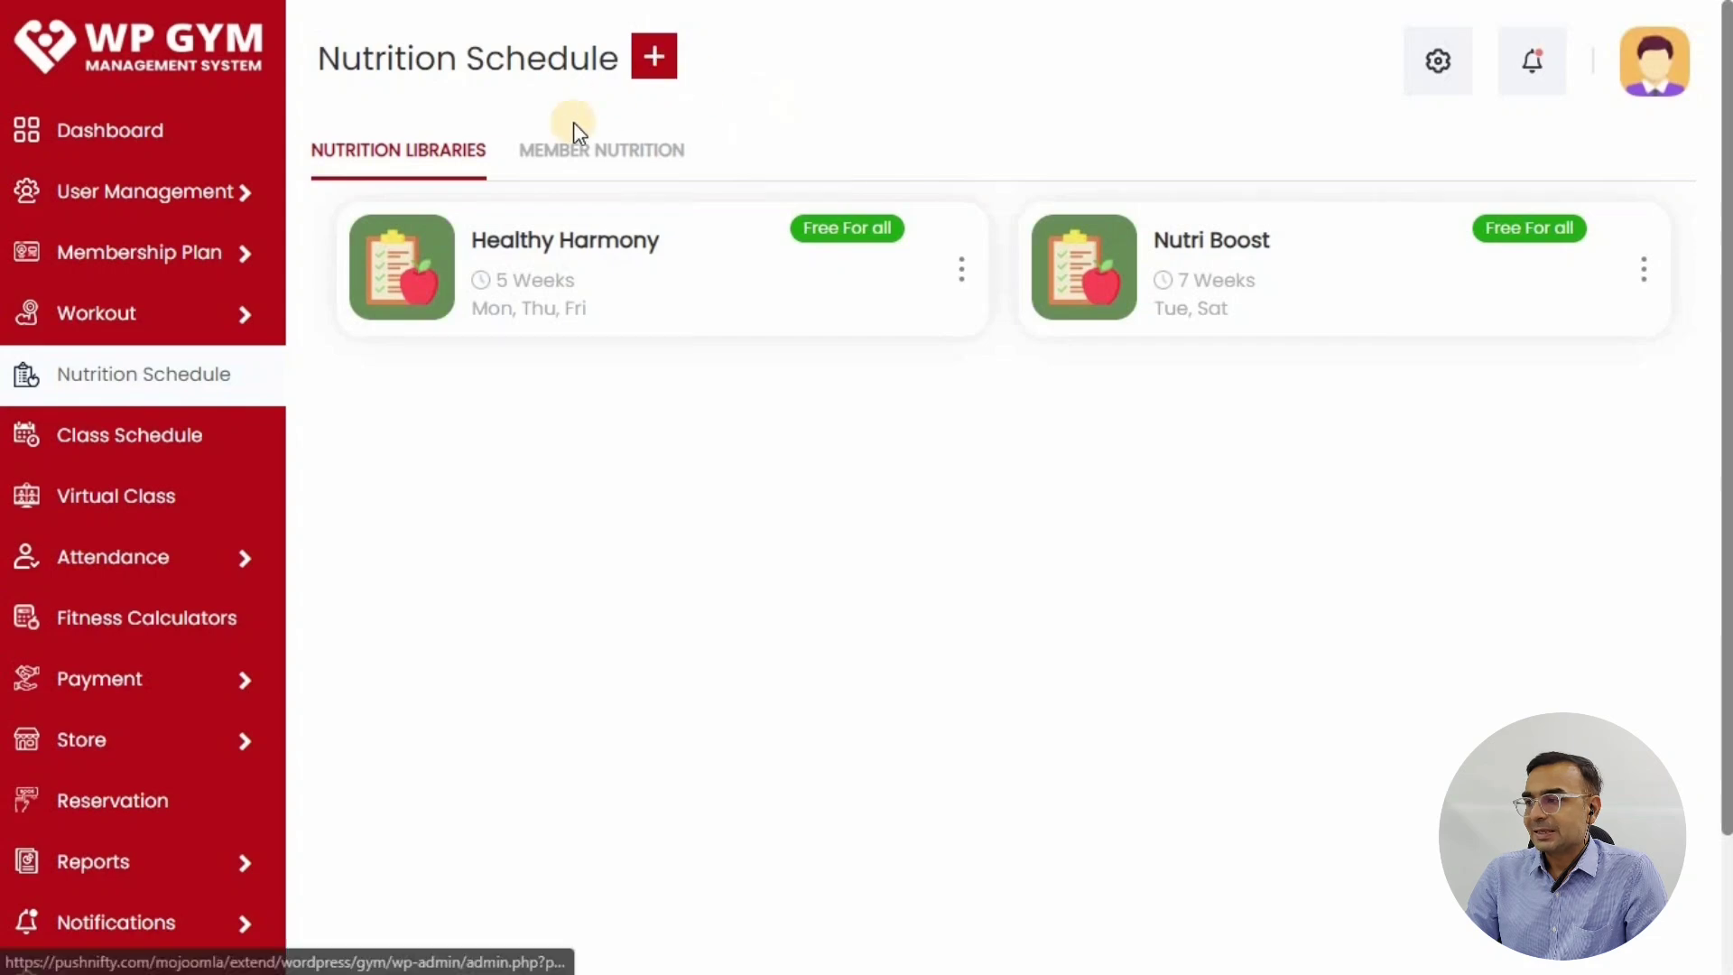
mouse_move(307, 157)
left_mouse_down()
mouse_move(776, 163)
mouse_move(518, 163)
left_mouse_up()
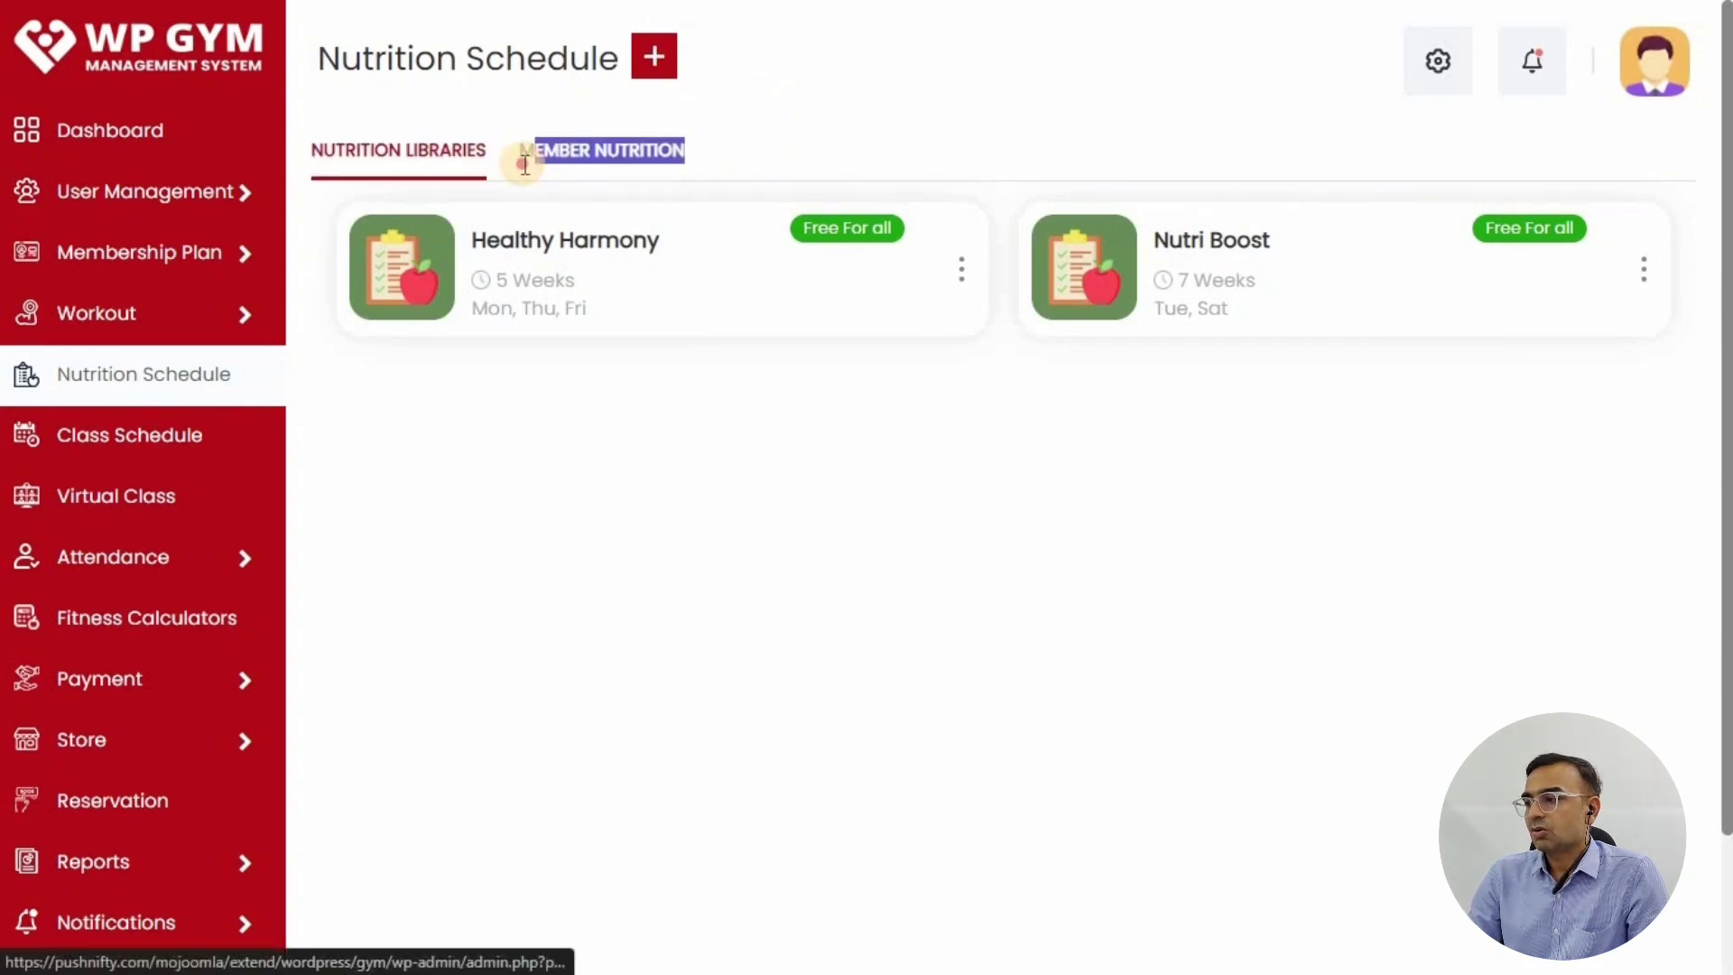
left_click(735, 155)
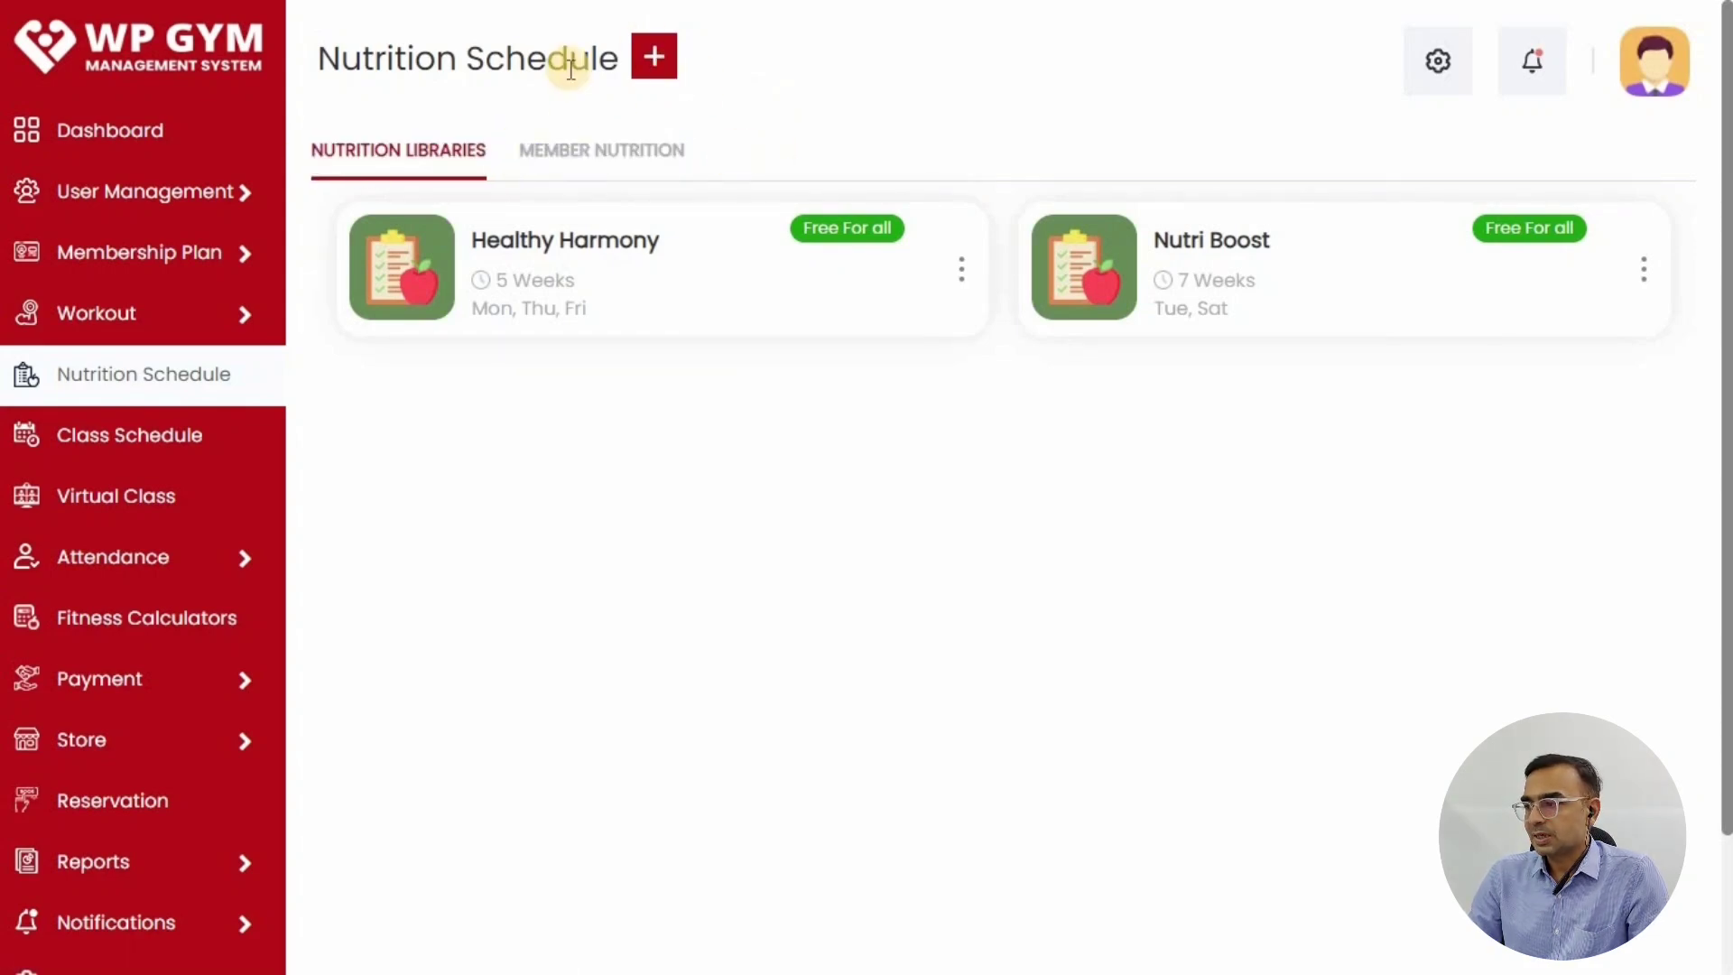
left_click(658, 72)
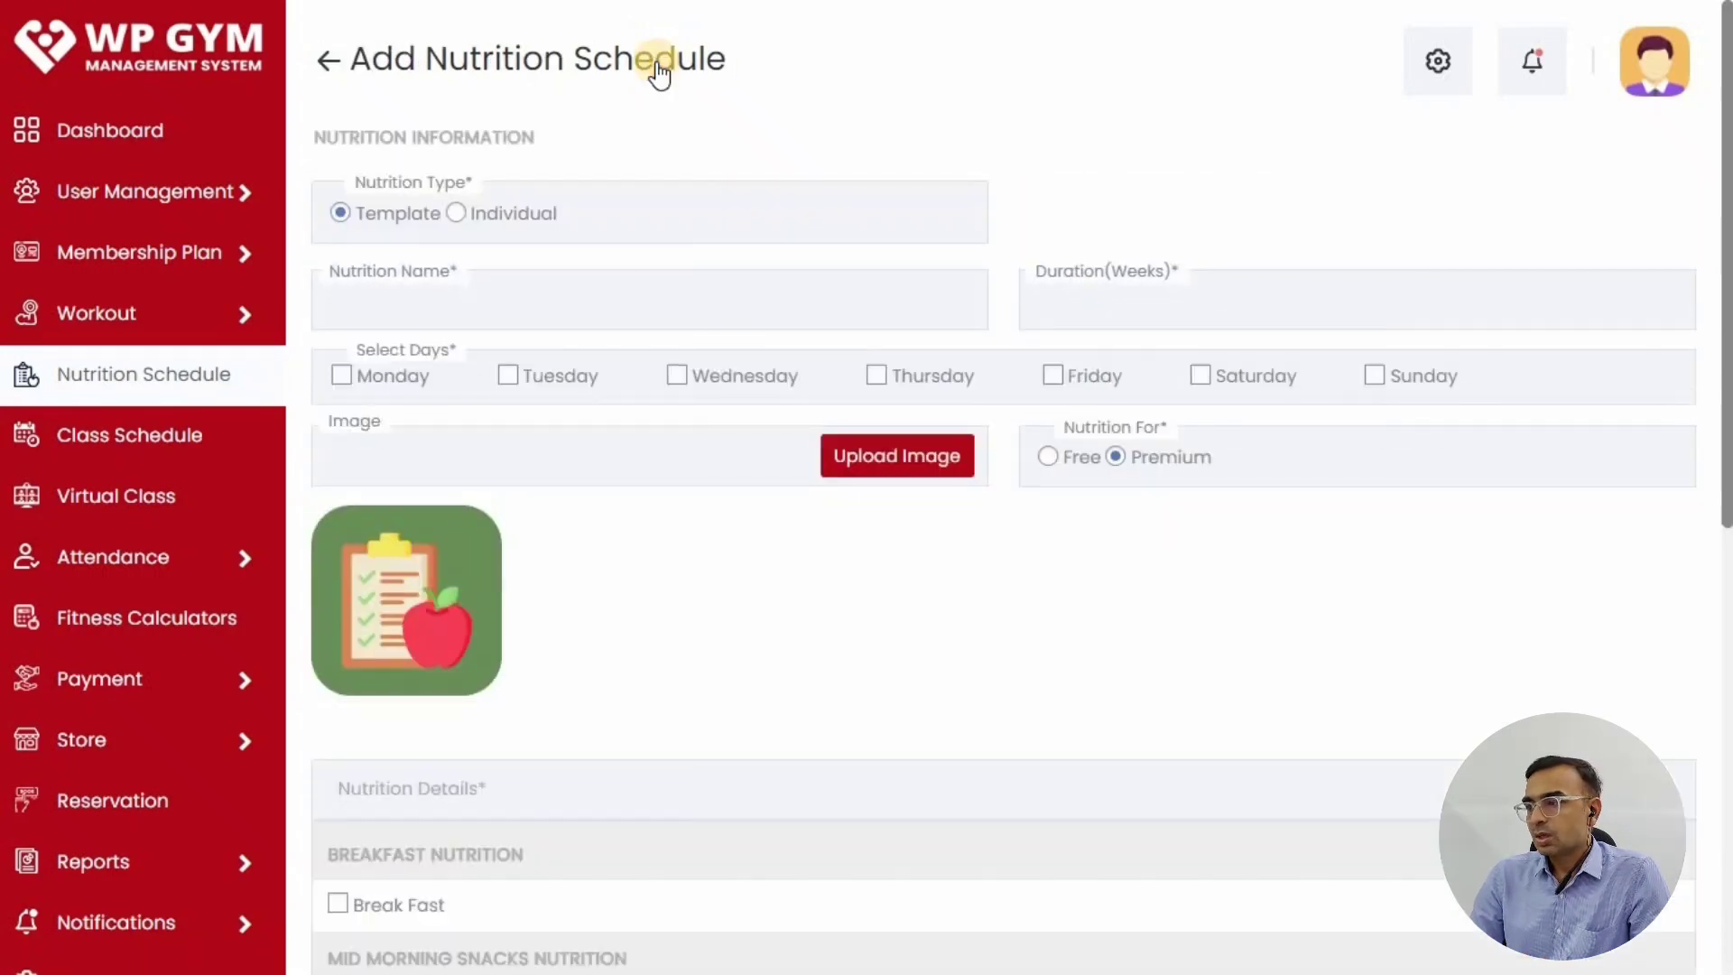
- Try the Individual nutrition type and browse the list of members that can be assigned
left_click(457, 214)
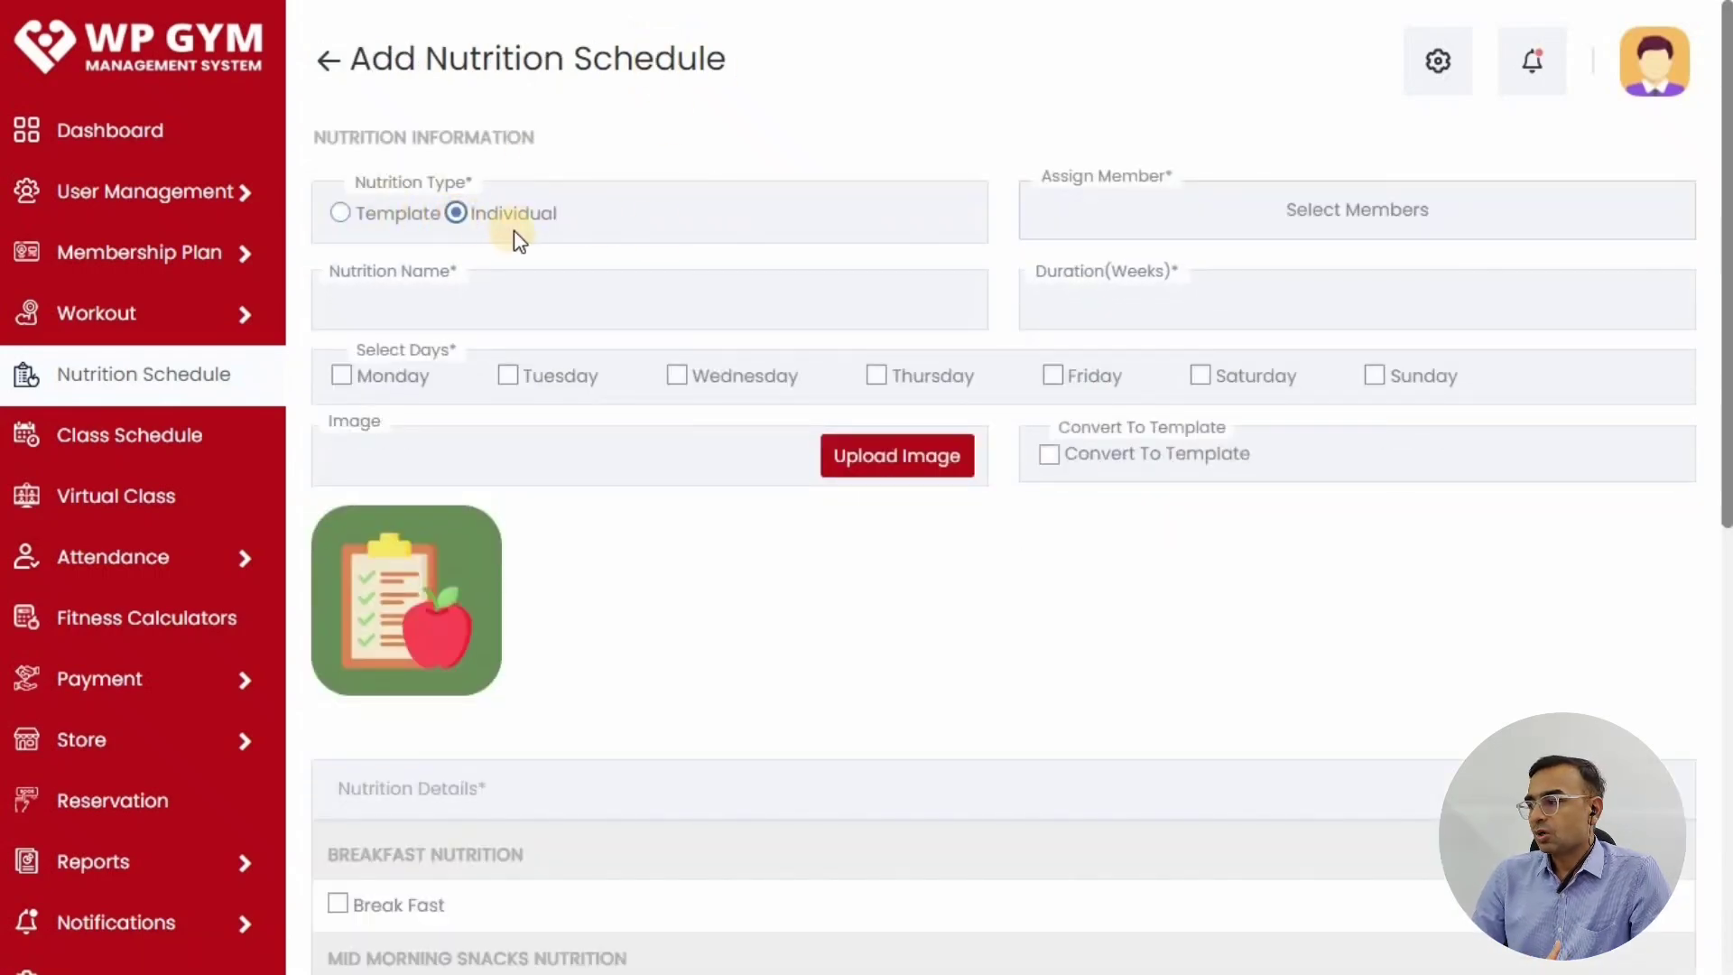
left_click(1334, 214)
scroll(1112, 370, "down", 5)
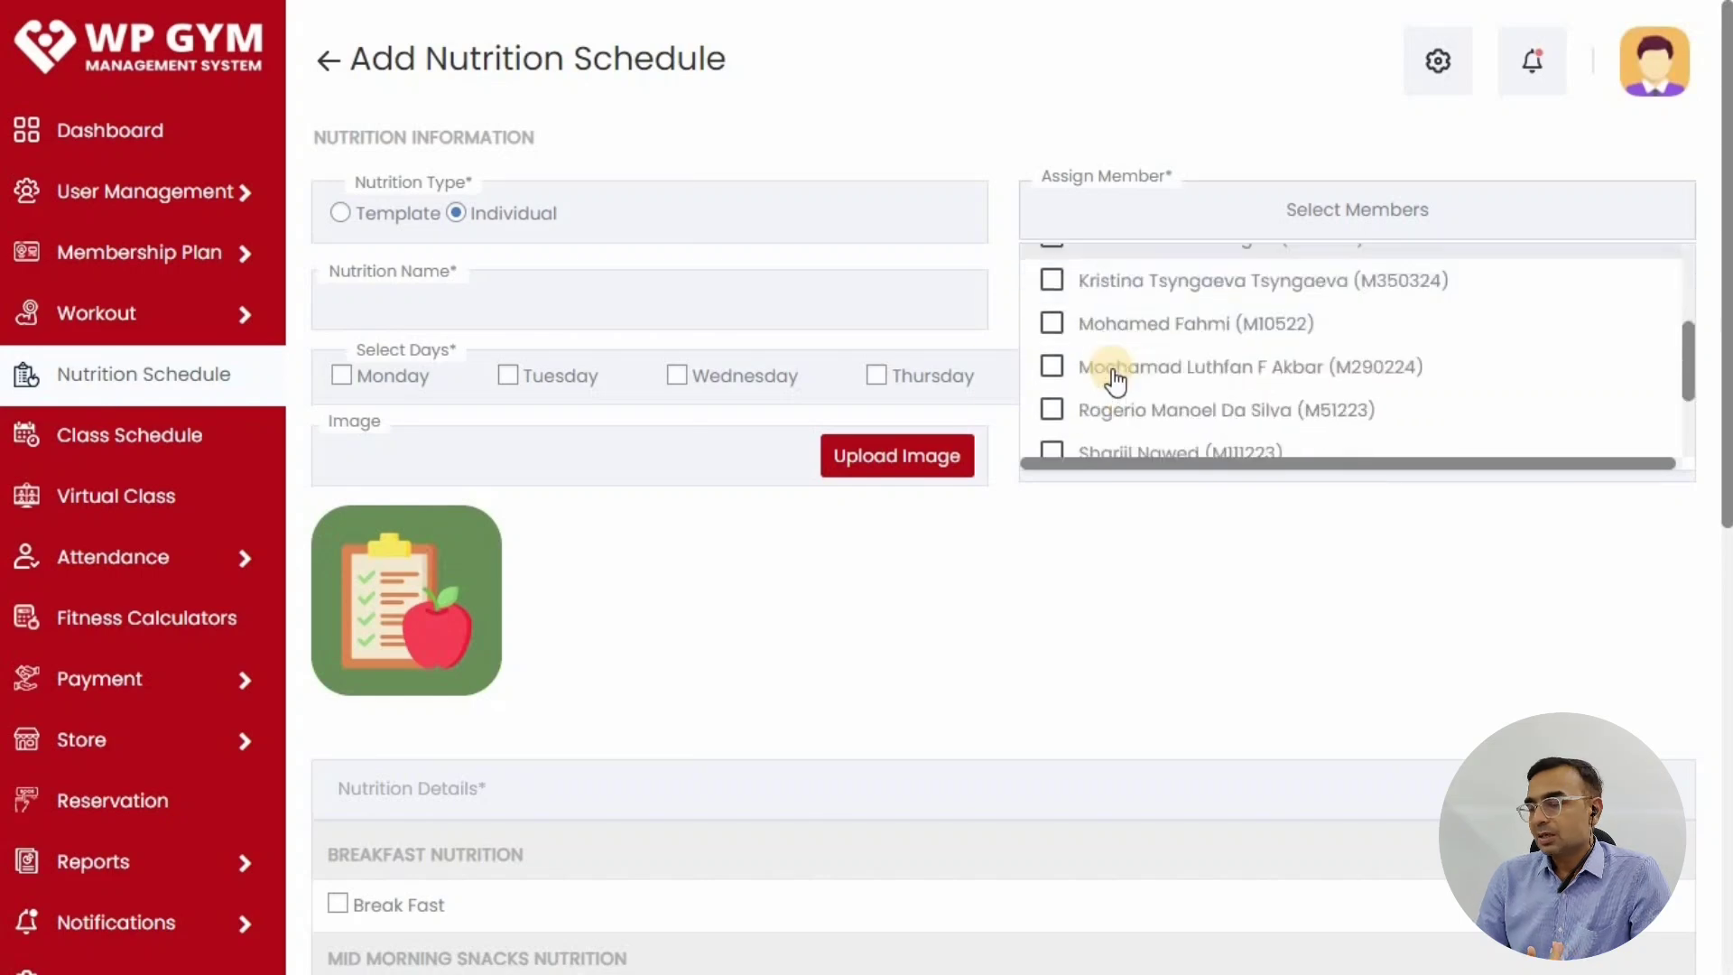
scroll(1114, 375, "down", 2)
left_click(408, 182)
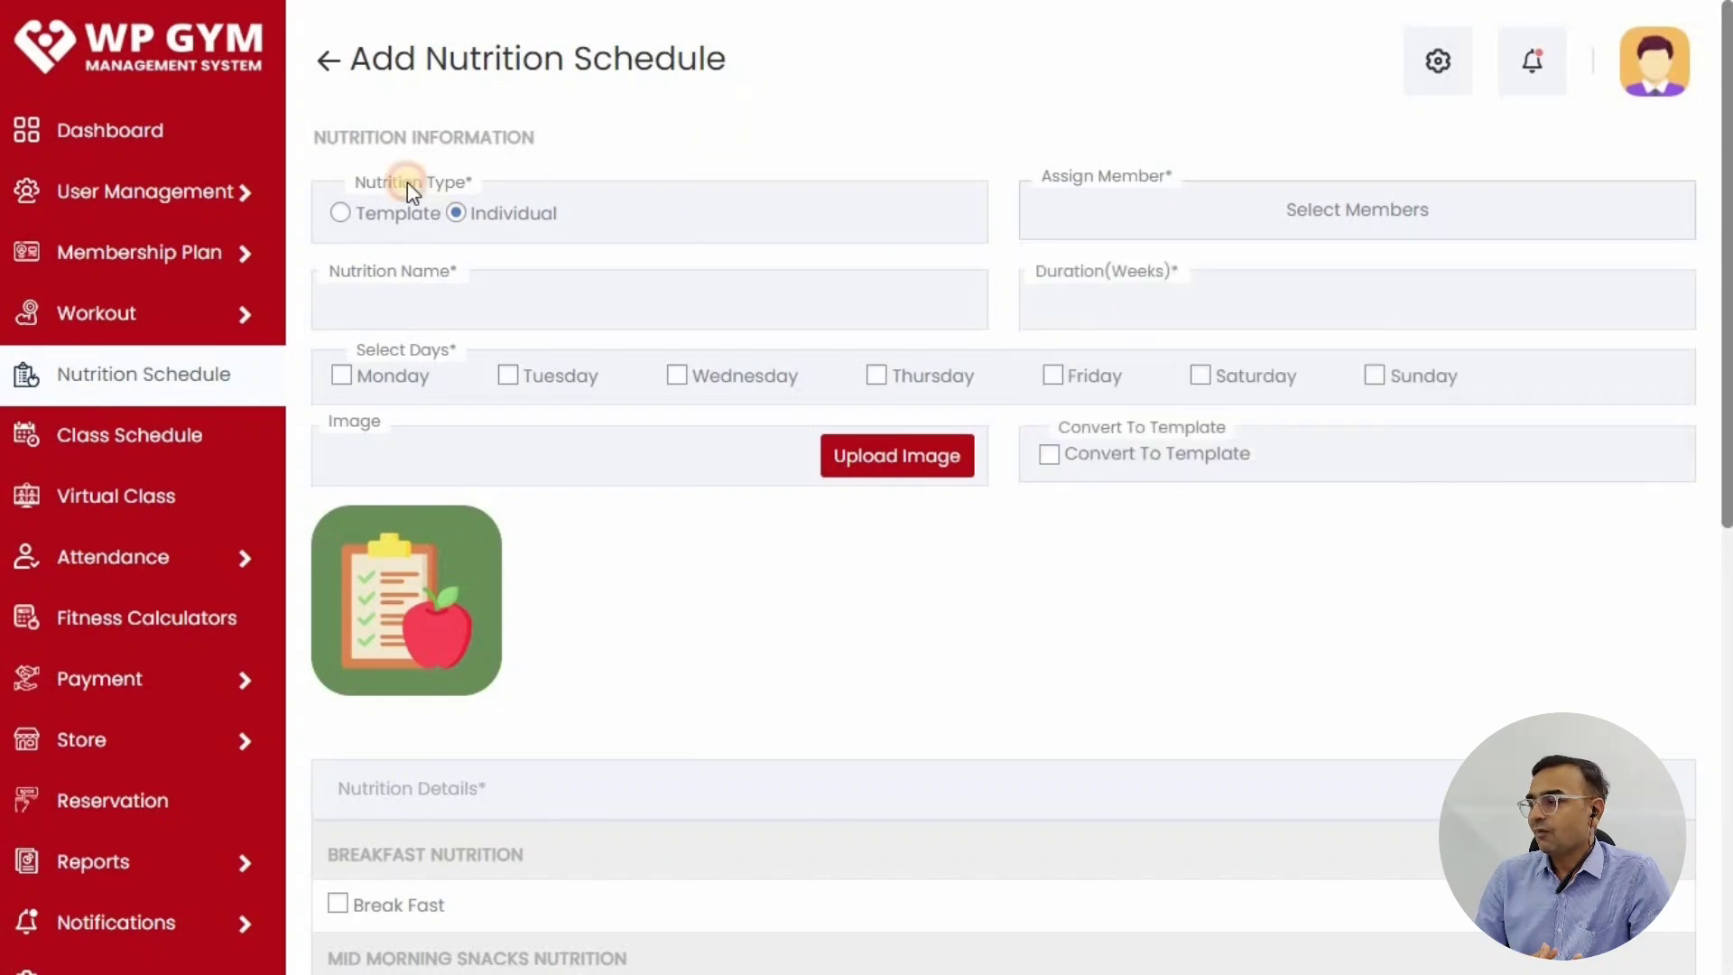
- Set the nutrition type to Template, name it Protein, set the duration to 12 weeks and select every day from Monday to Sunday
left_click(340, 214)
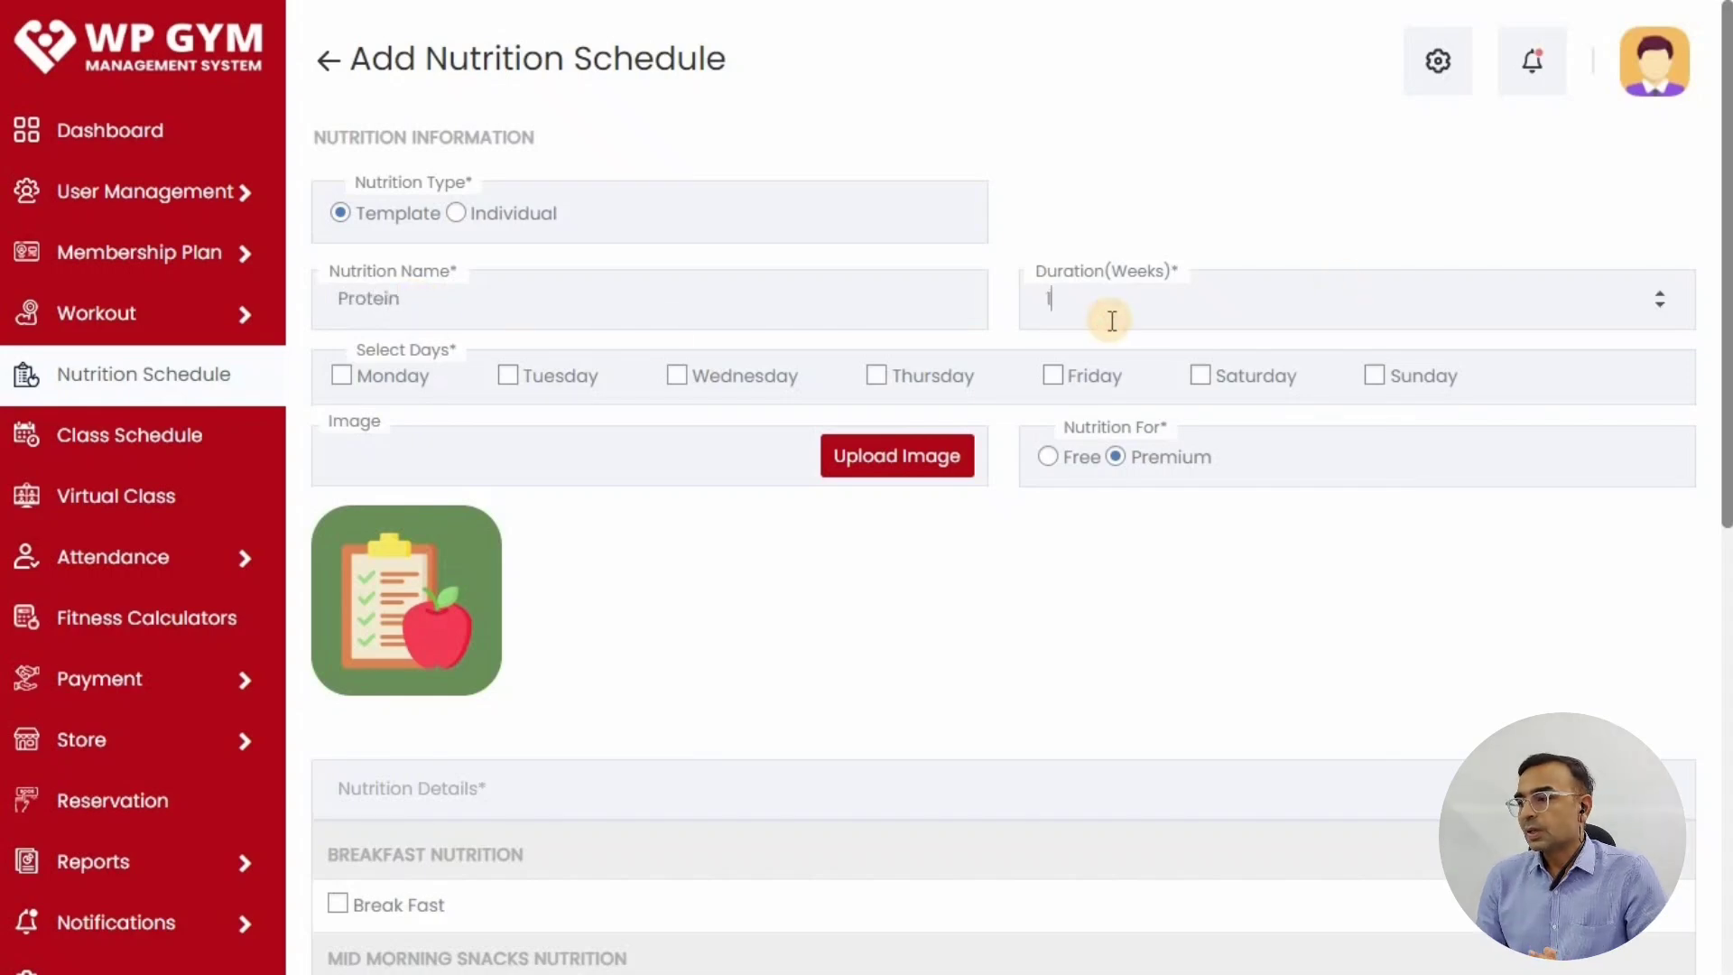
left_click(343, 379)
left_click(506, 384)
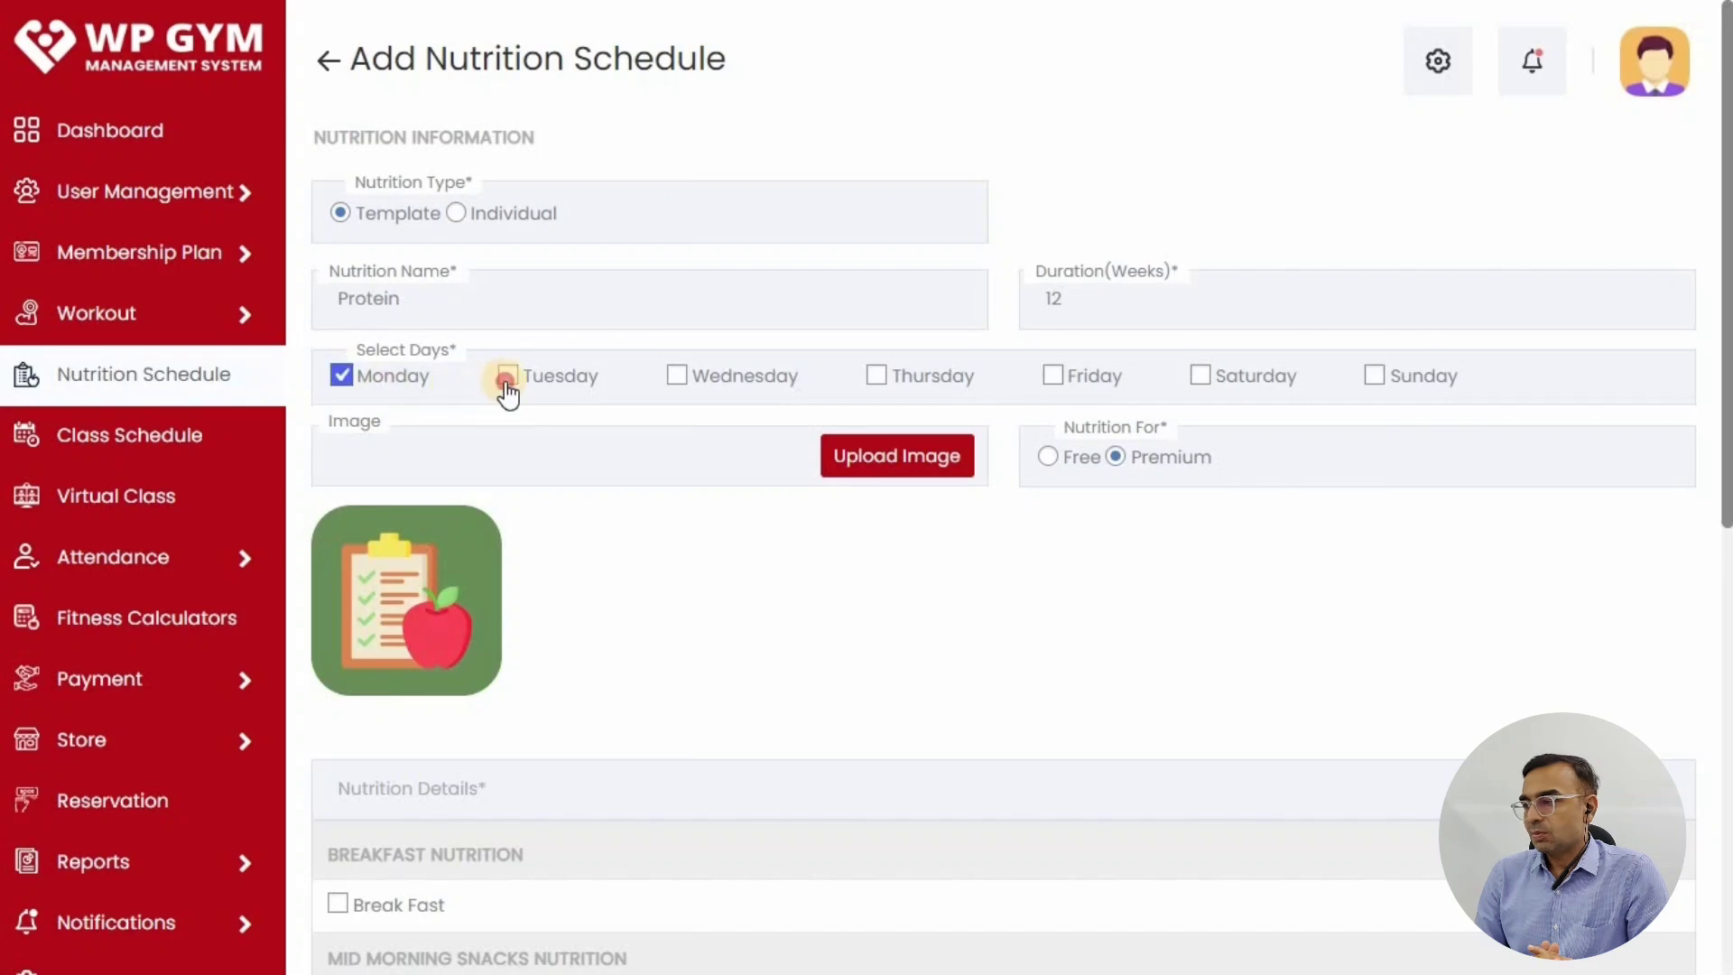
left_click(677, 384)
left_click(877, 377)
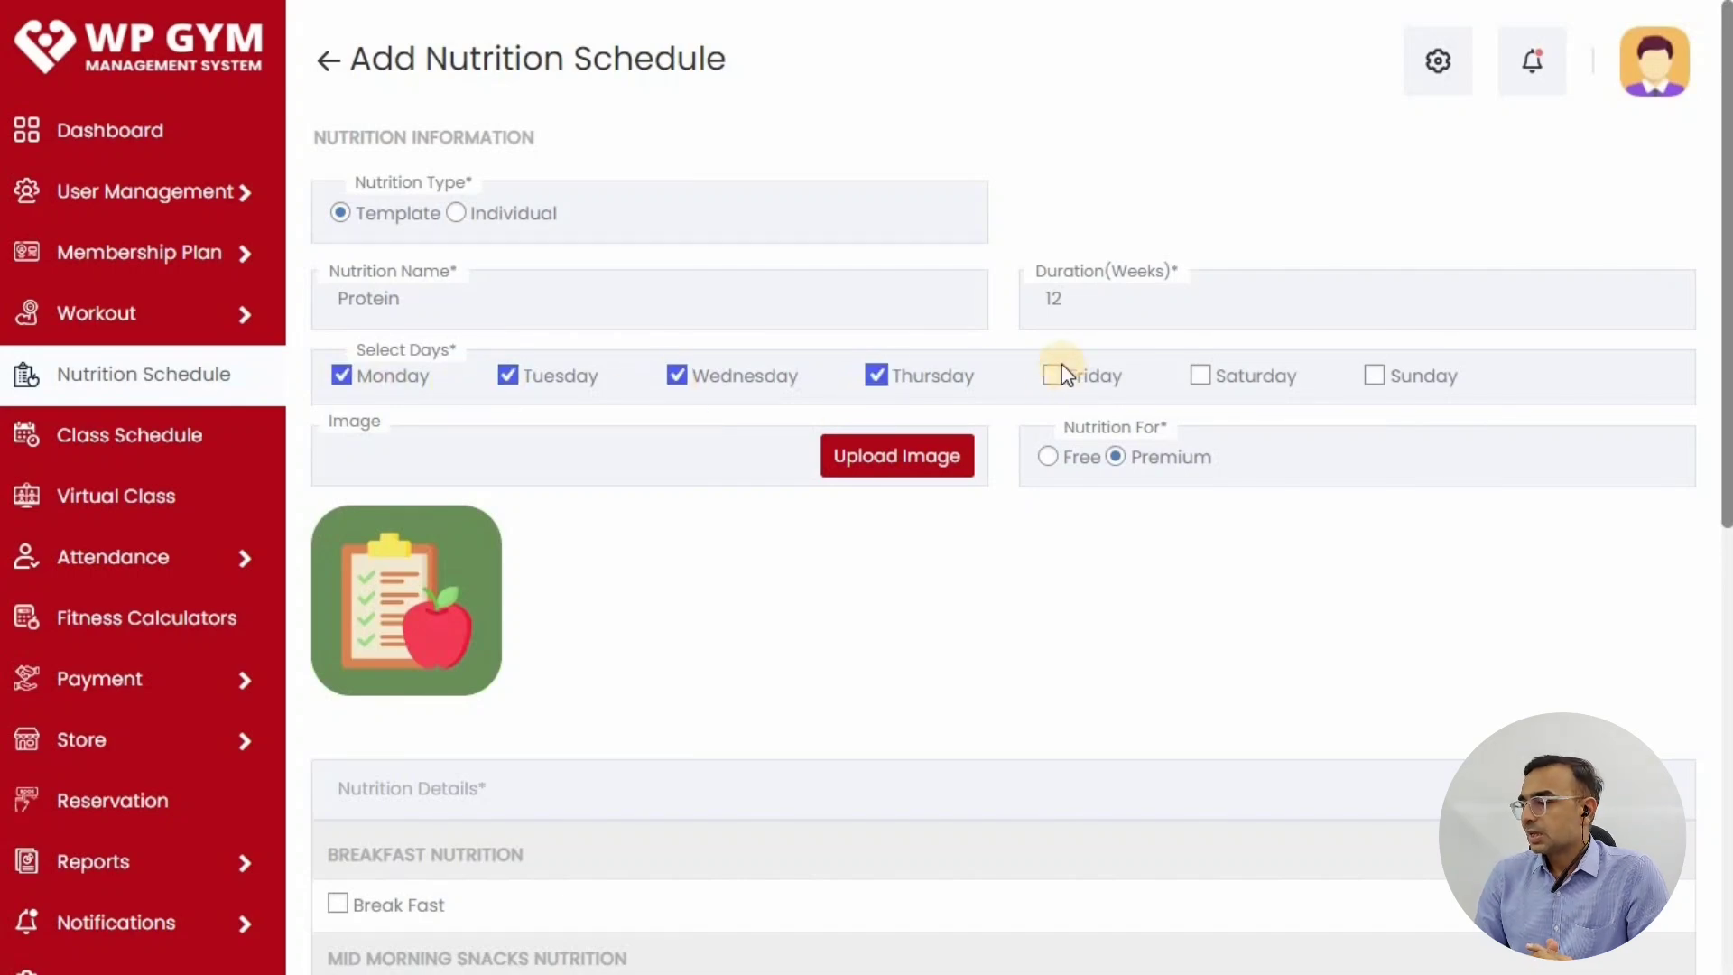
left_click(1056, 377)
left_click(1200, 378)
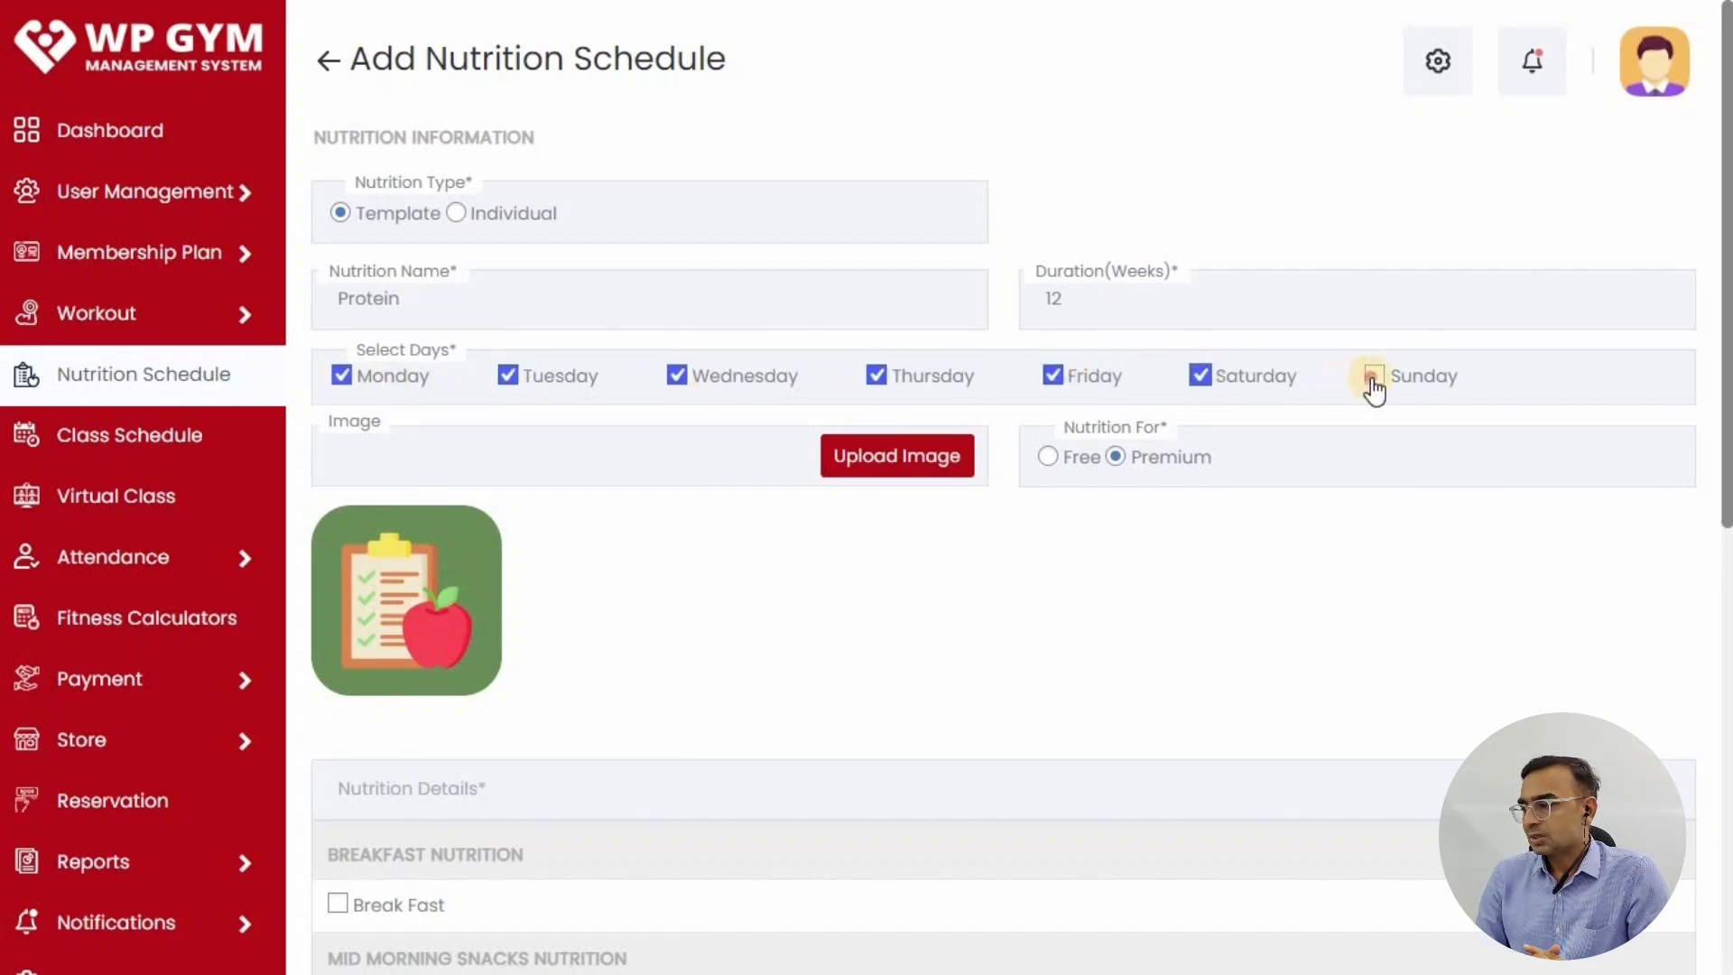
left_click(1374, 377)
- Upload the "Nutrition" picture of fruits and vegetables as the schedule's image
left_click(901, 458)
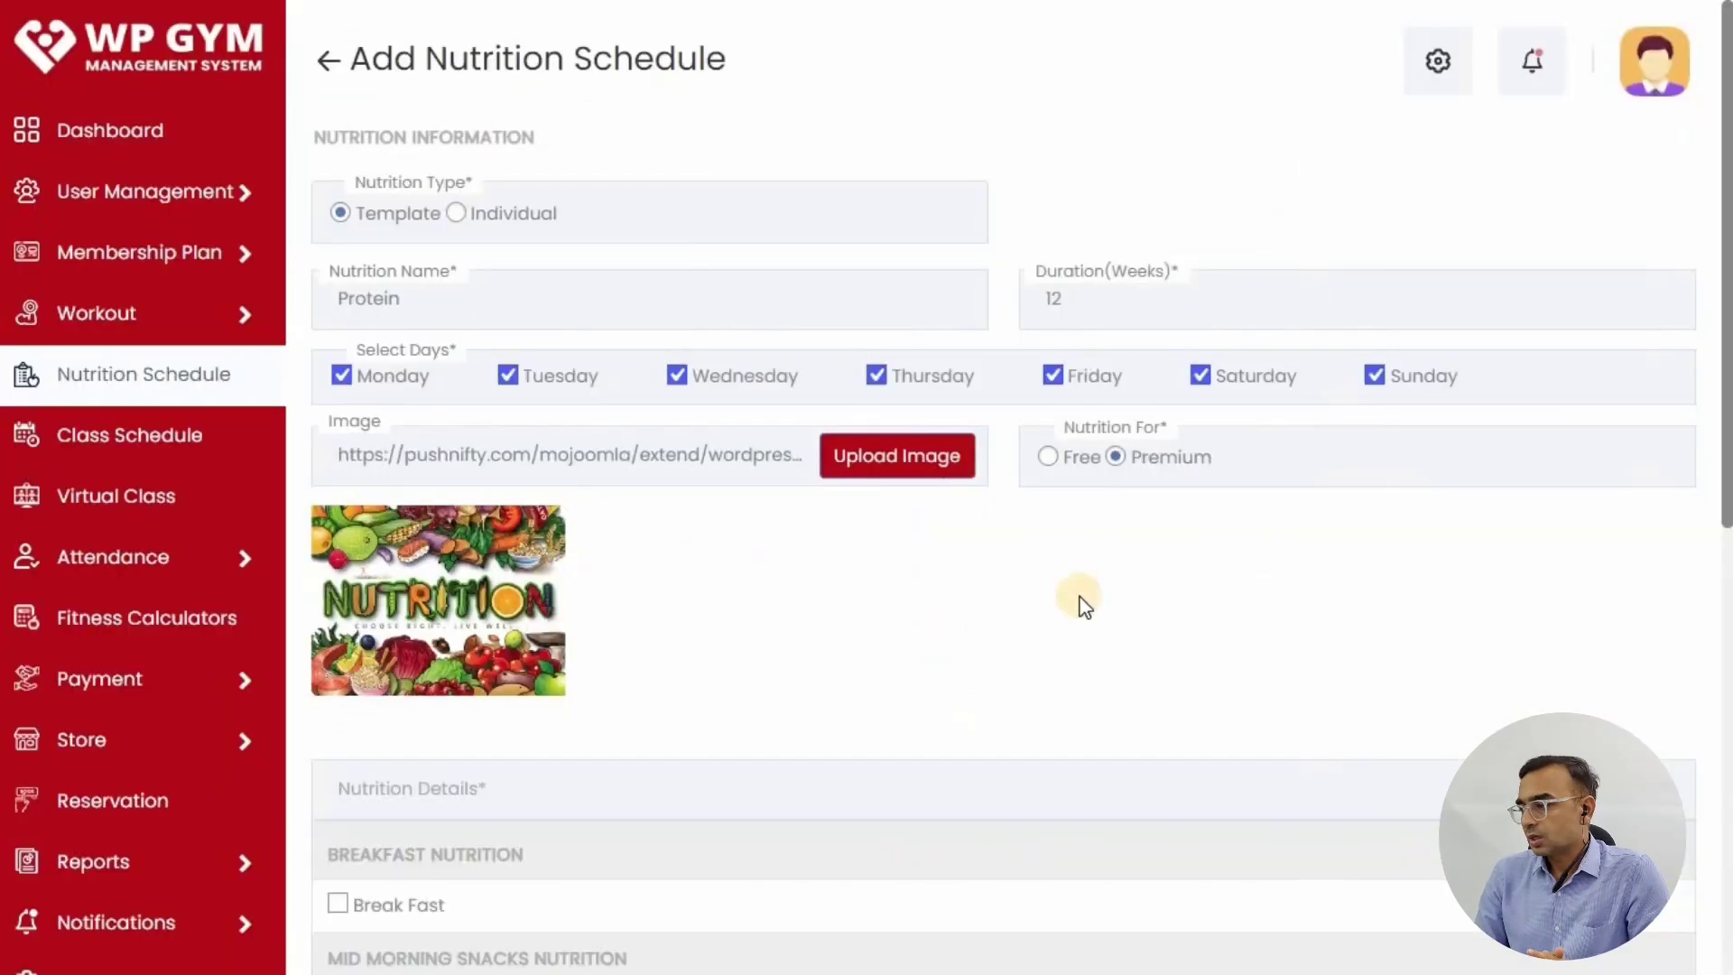
left_click_drag(1059, 428, 1190, 428)
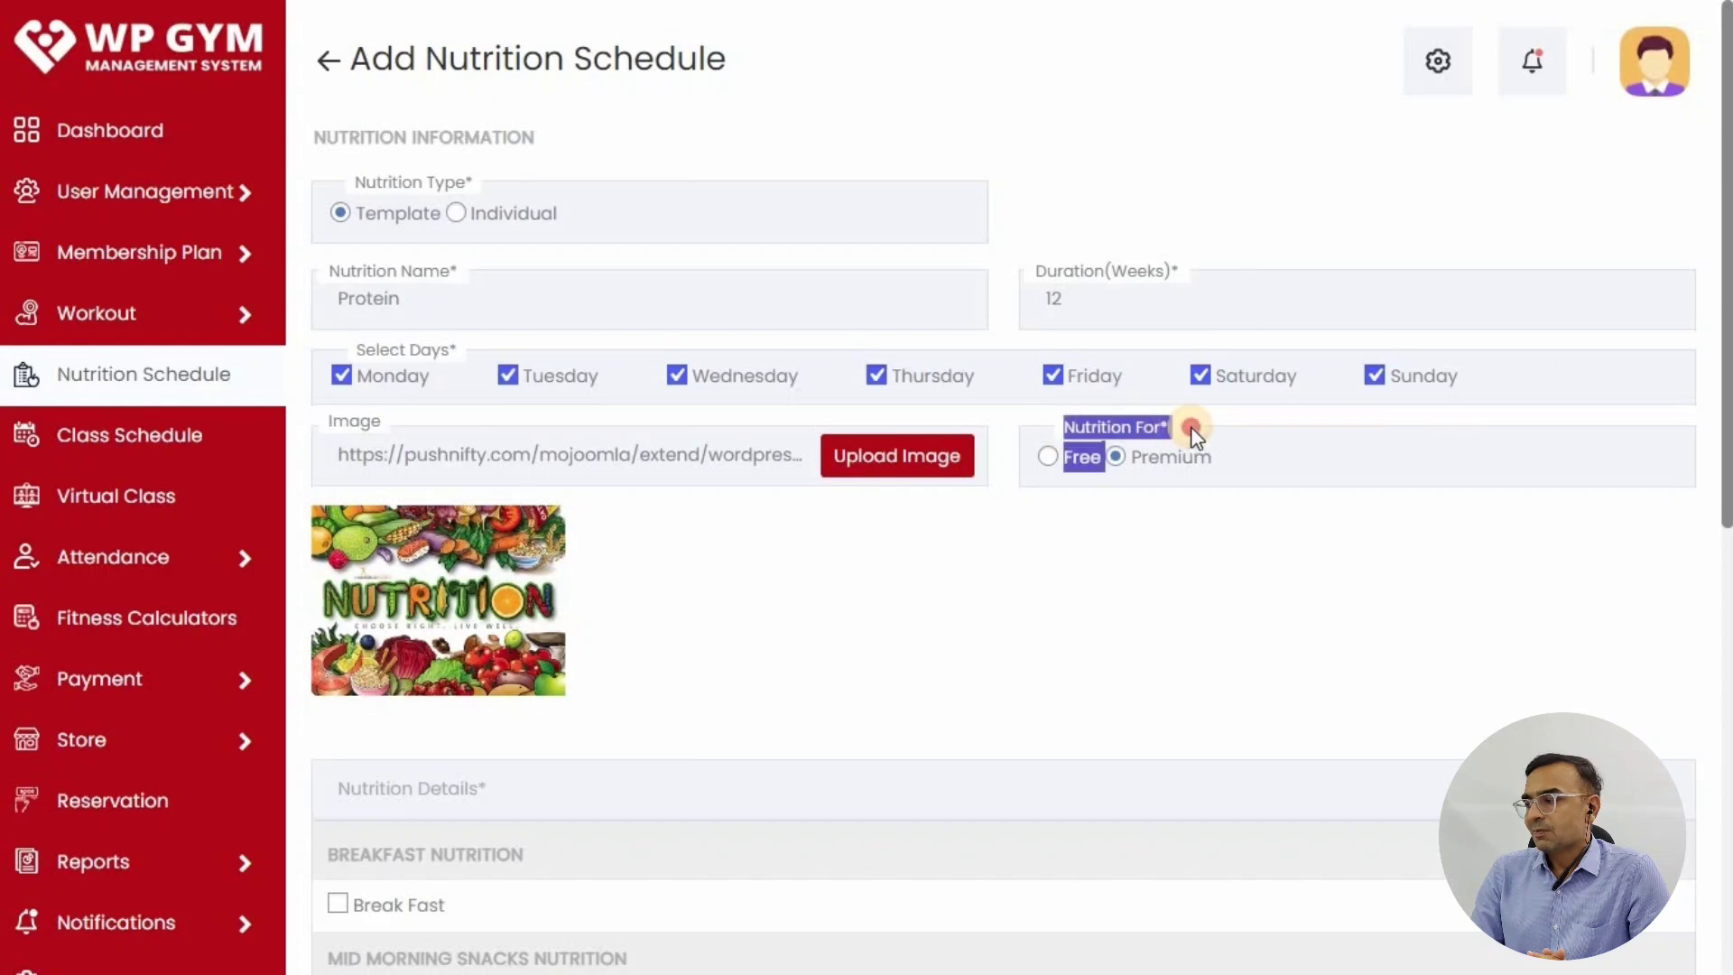
left_click(1102, 502)
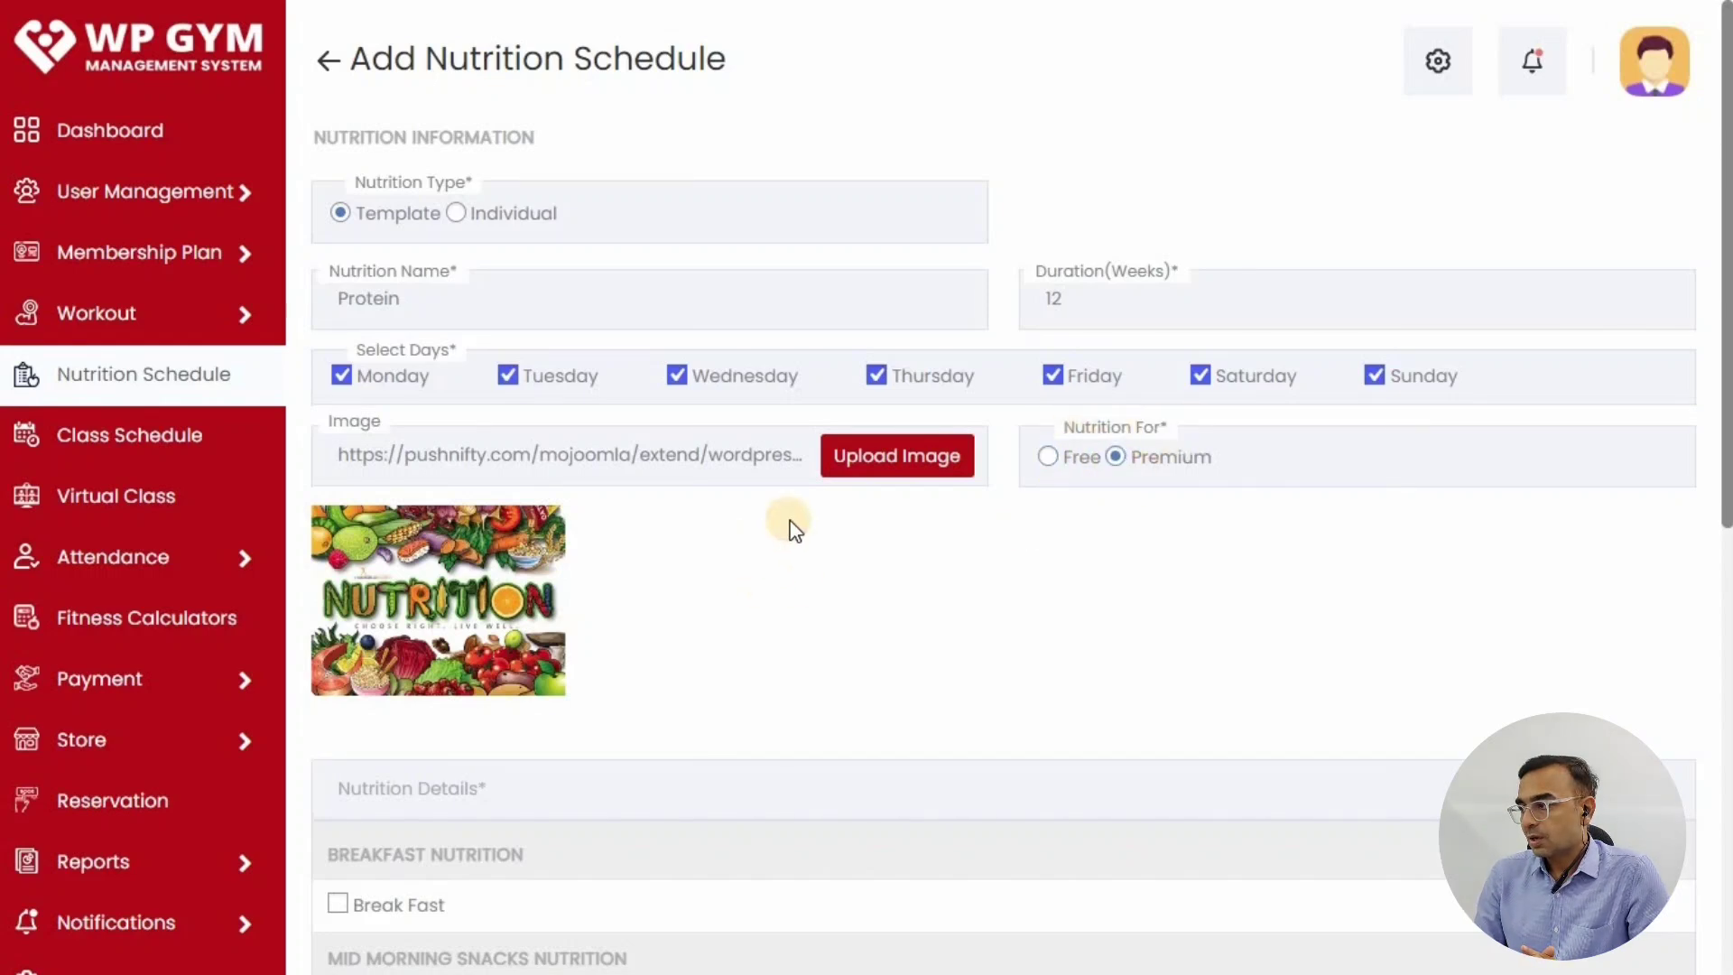
- Enable breakfast nutrition and enter "Yoghurt, beans, milk, eggs, nuts, seeds" as its details
scroll(794, 530, "down", 5)
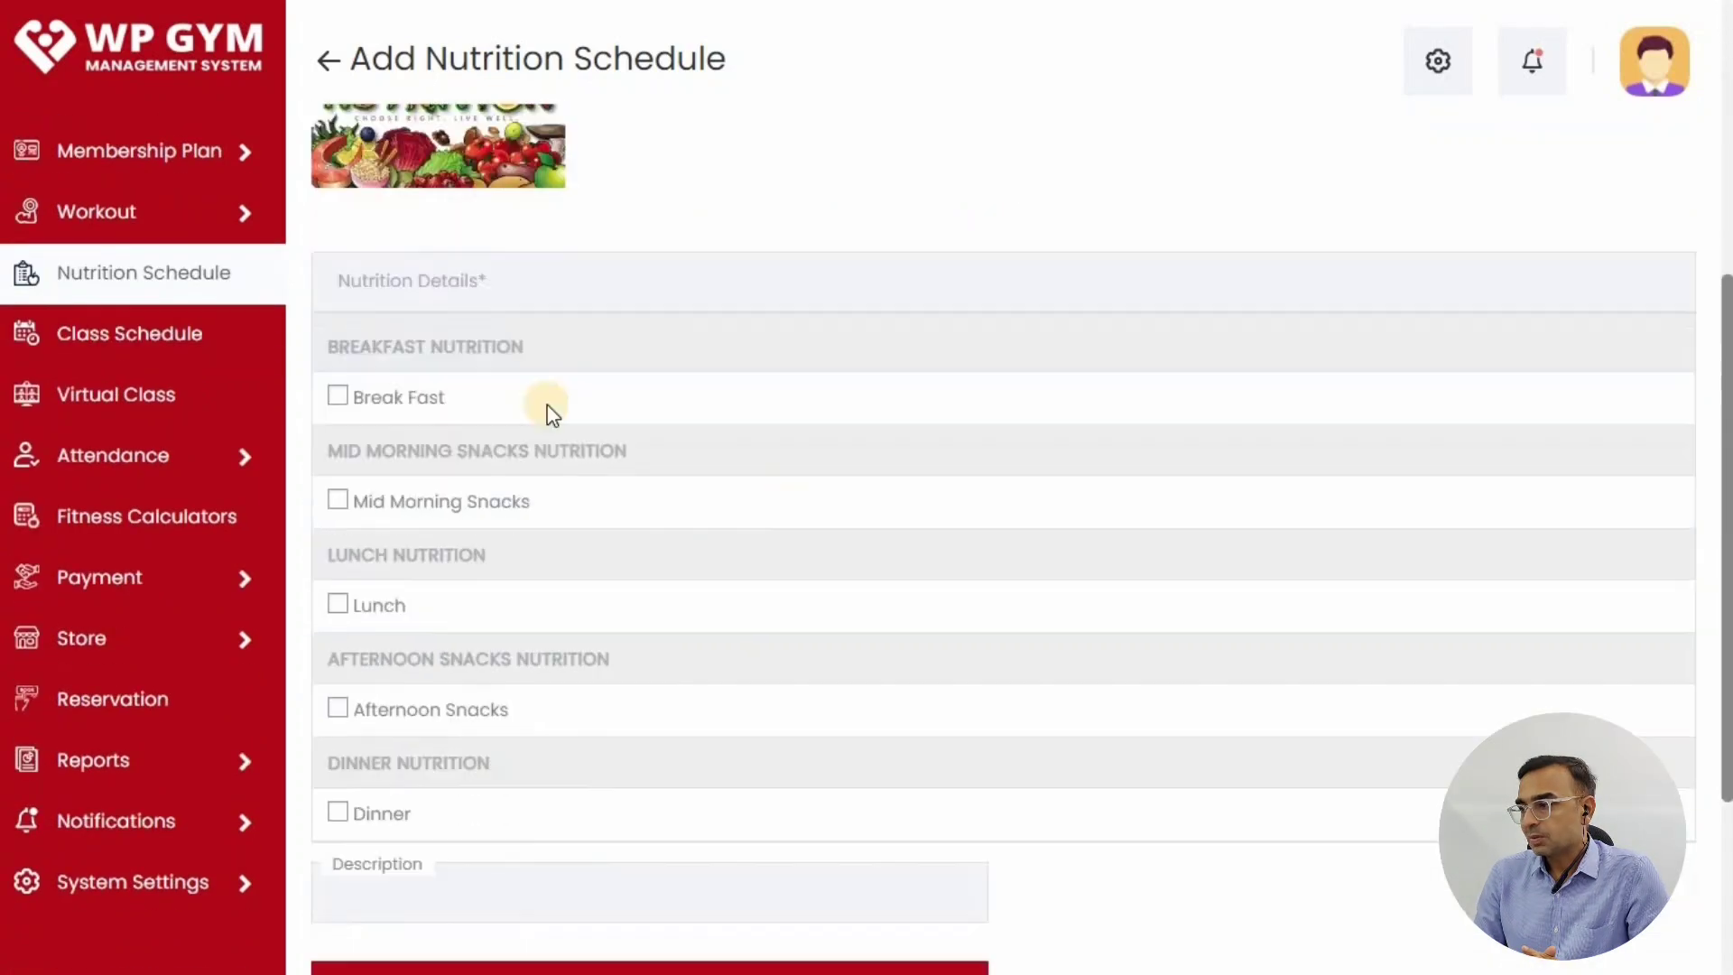
left_click(337, 397)
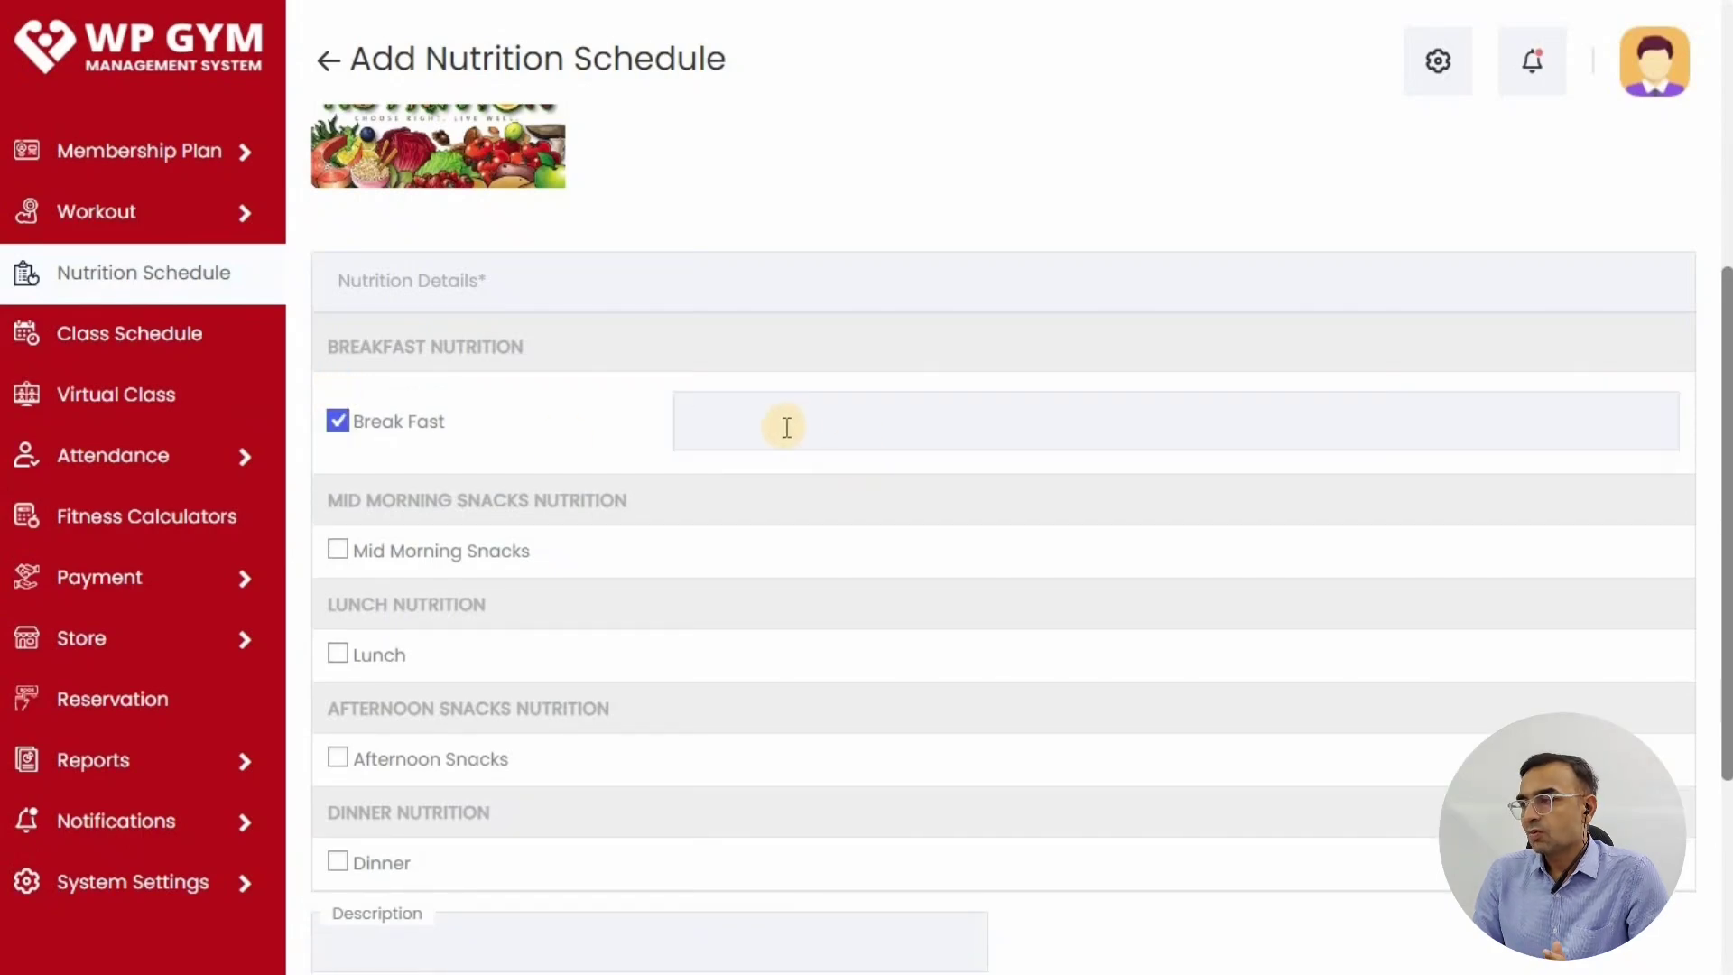
type("yoghurt, beans, milk, eggs, nuts, see")
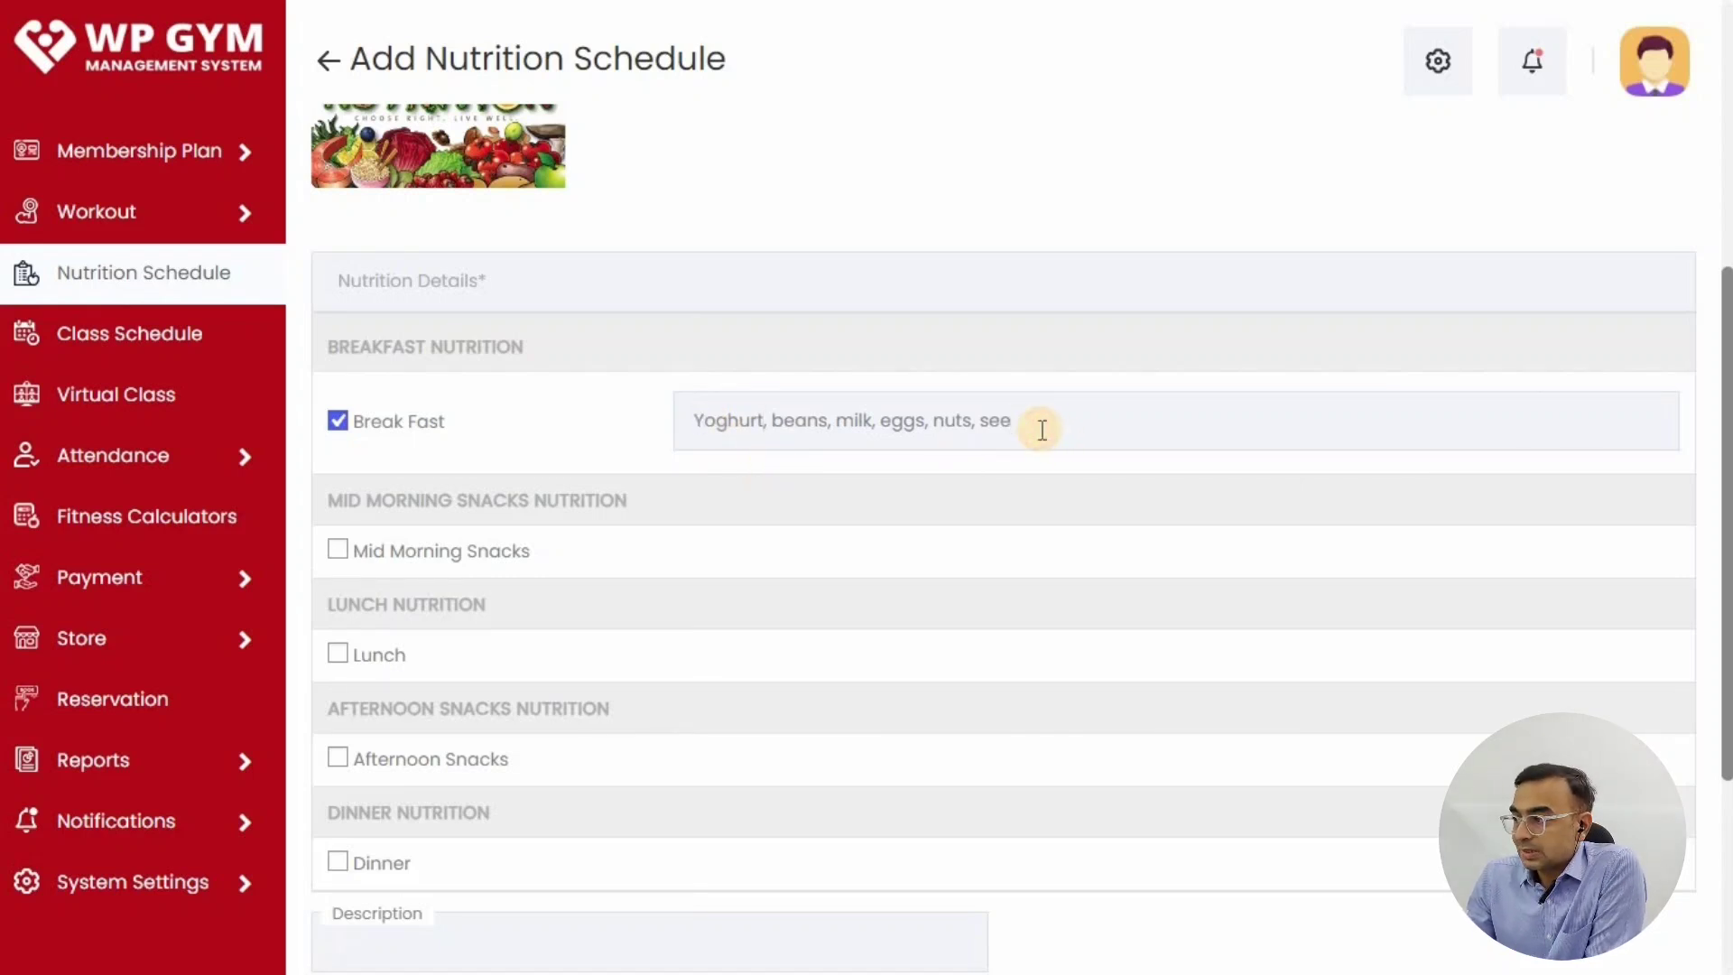
type("ds")
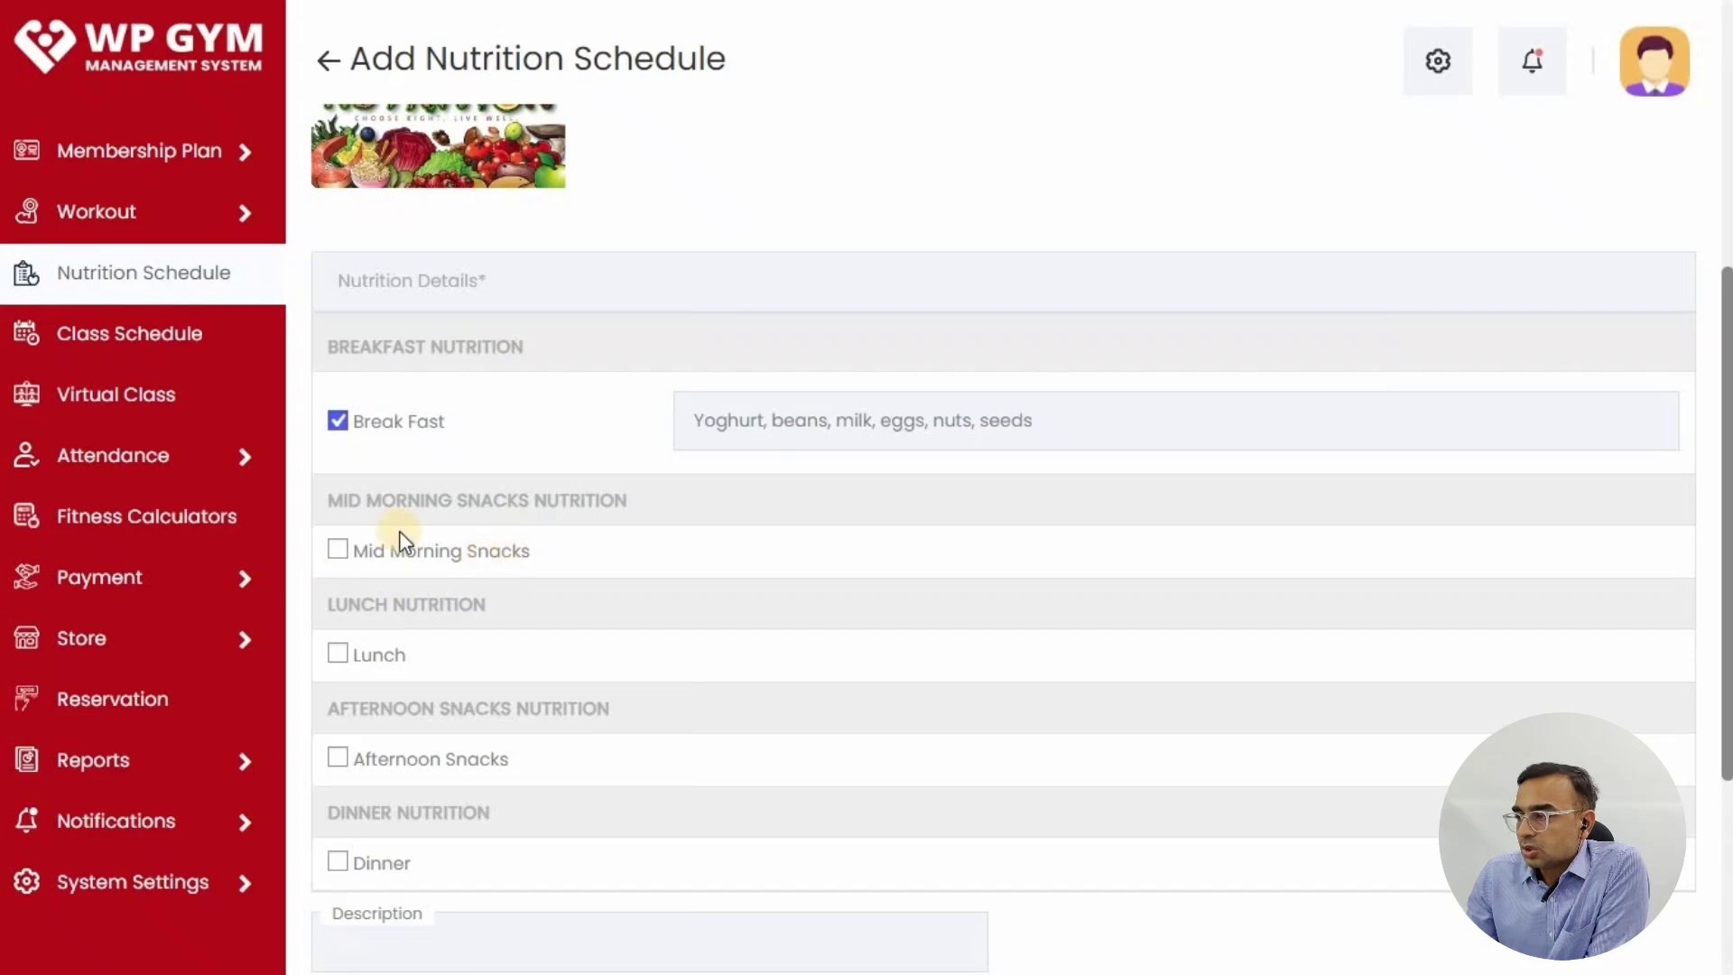
- Enable lunch nutrition and enter "Tuna Pasta Salad with Avocado, Watermelon Strawberry Shake, Salad" as its details
left_click_drag(324, 506, 642, 499)
left_click_drag(580, 600, 306, 666)
left_click(339, 654)
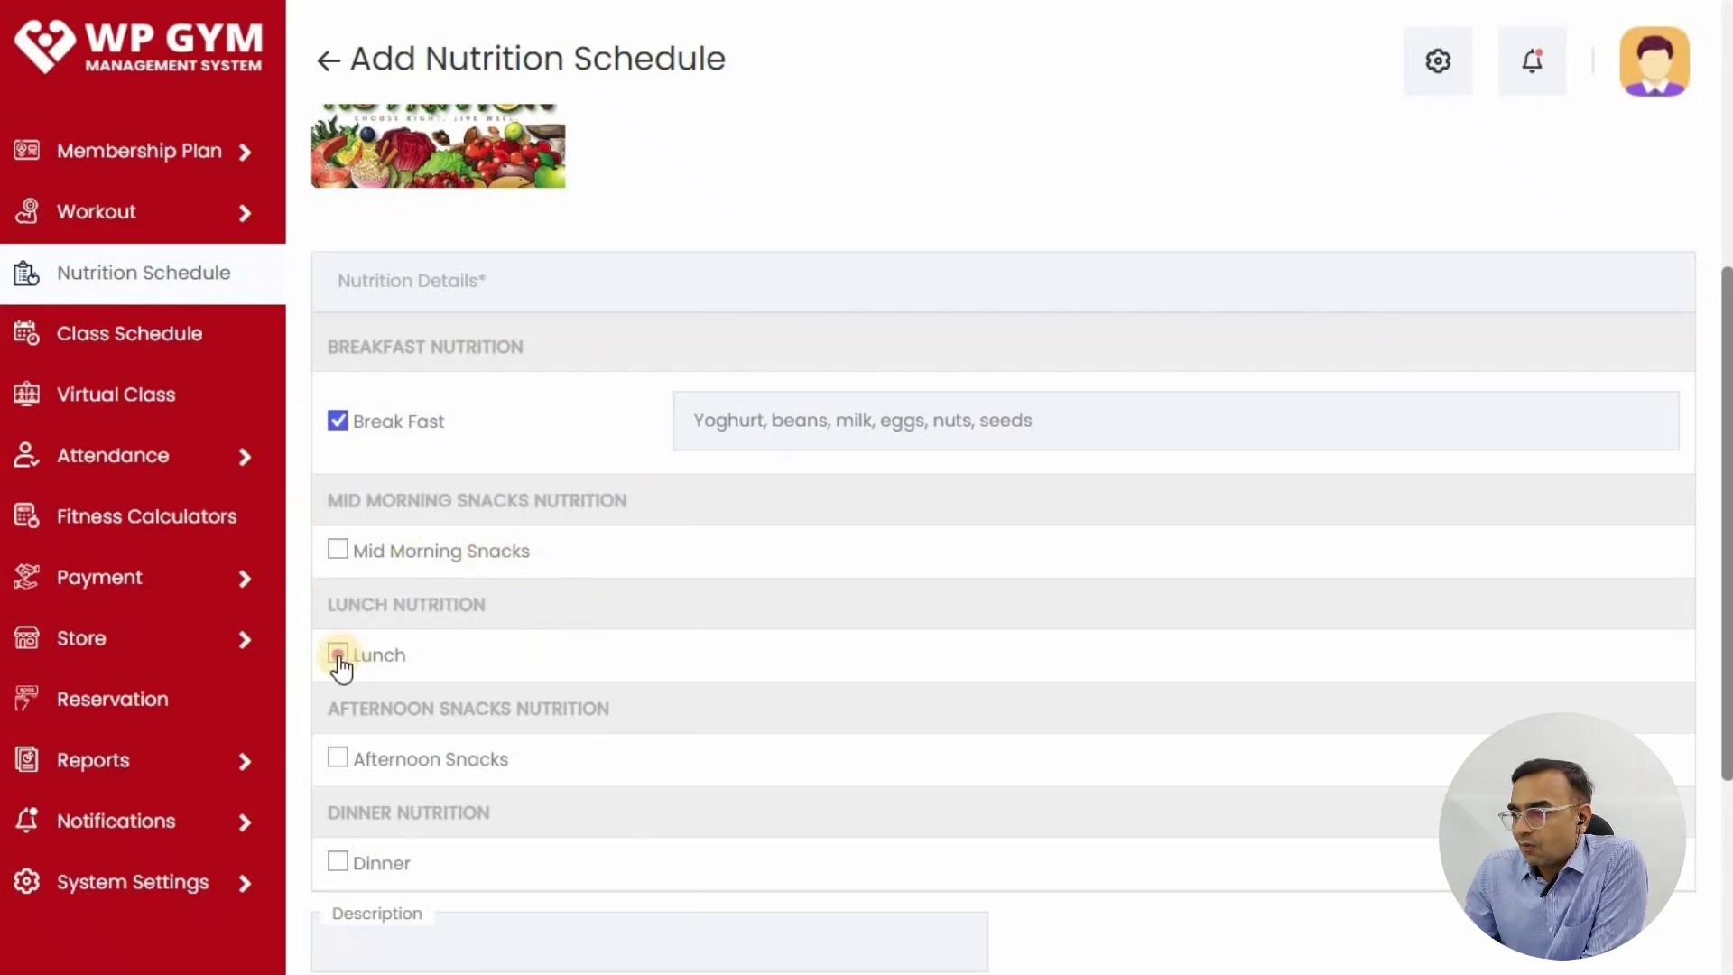
left_click(735, 684)
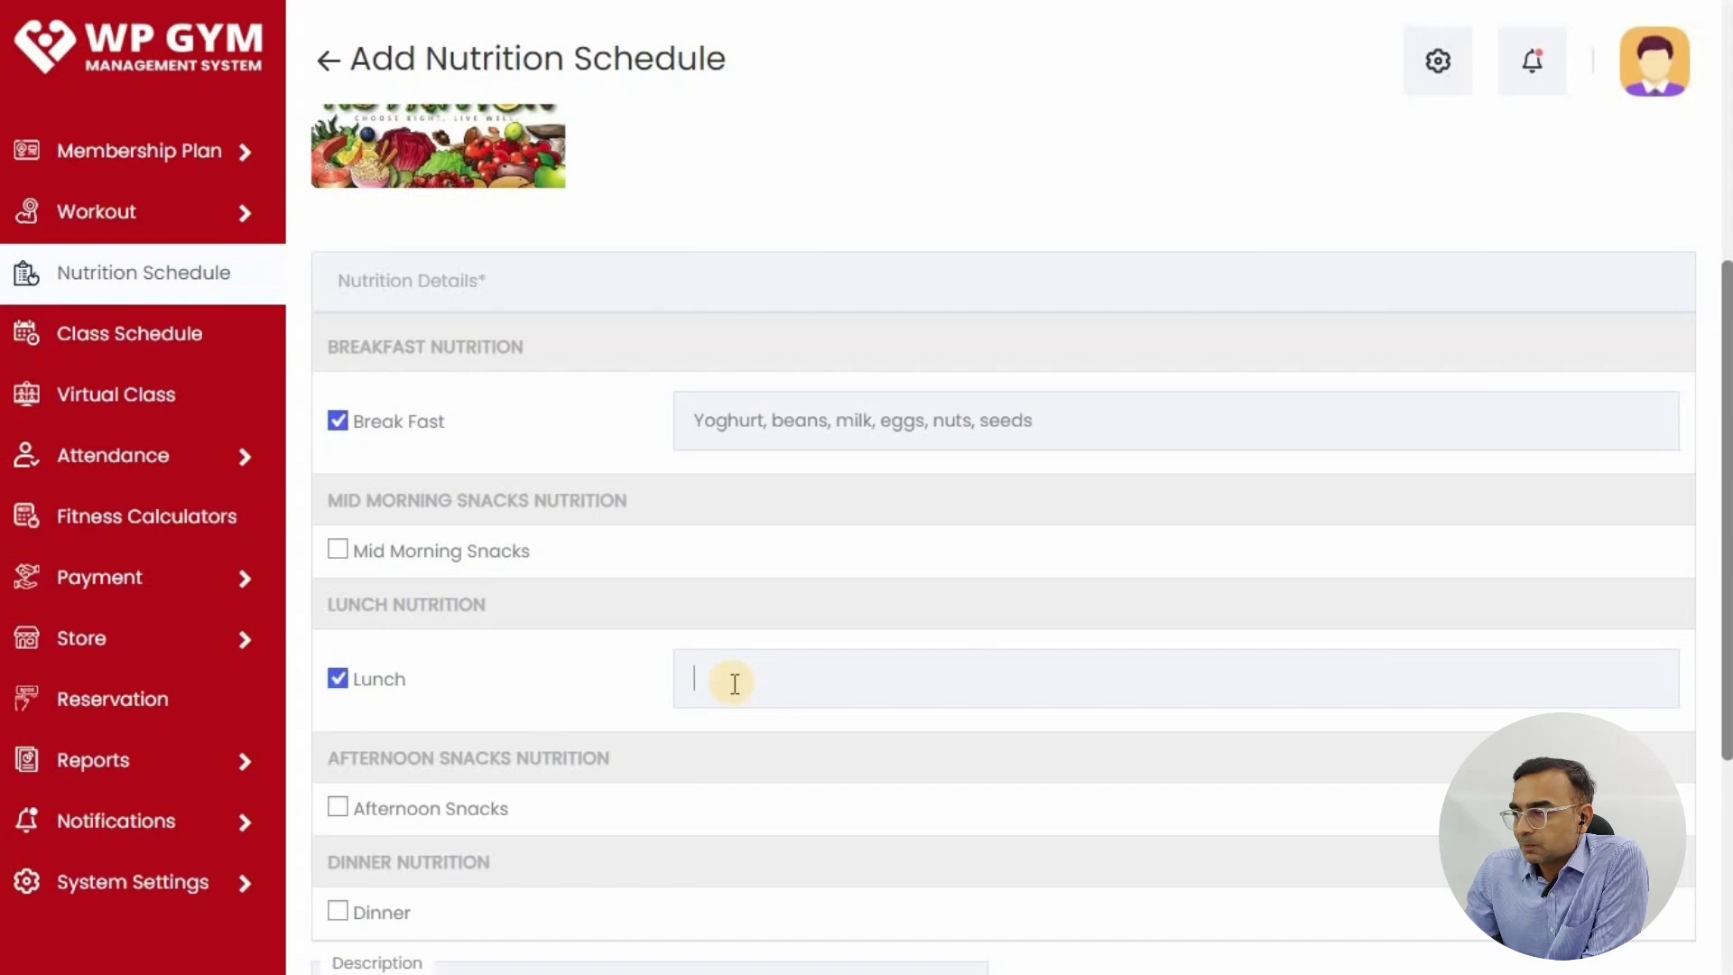
type("Tuna Pasta Salad with Avocado, Watermelon Strawberry Shake, Salad")
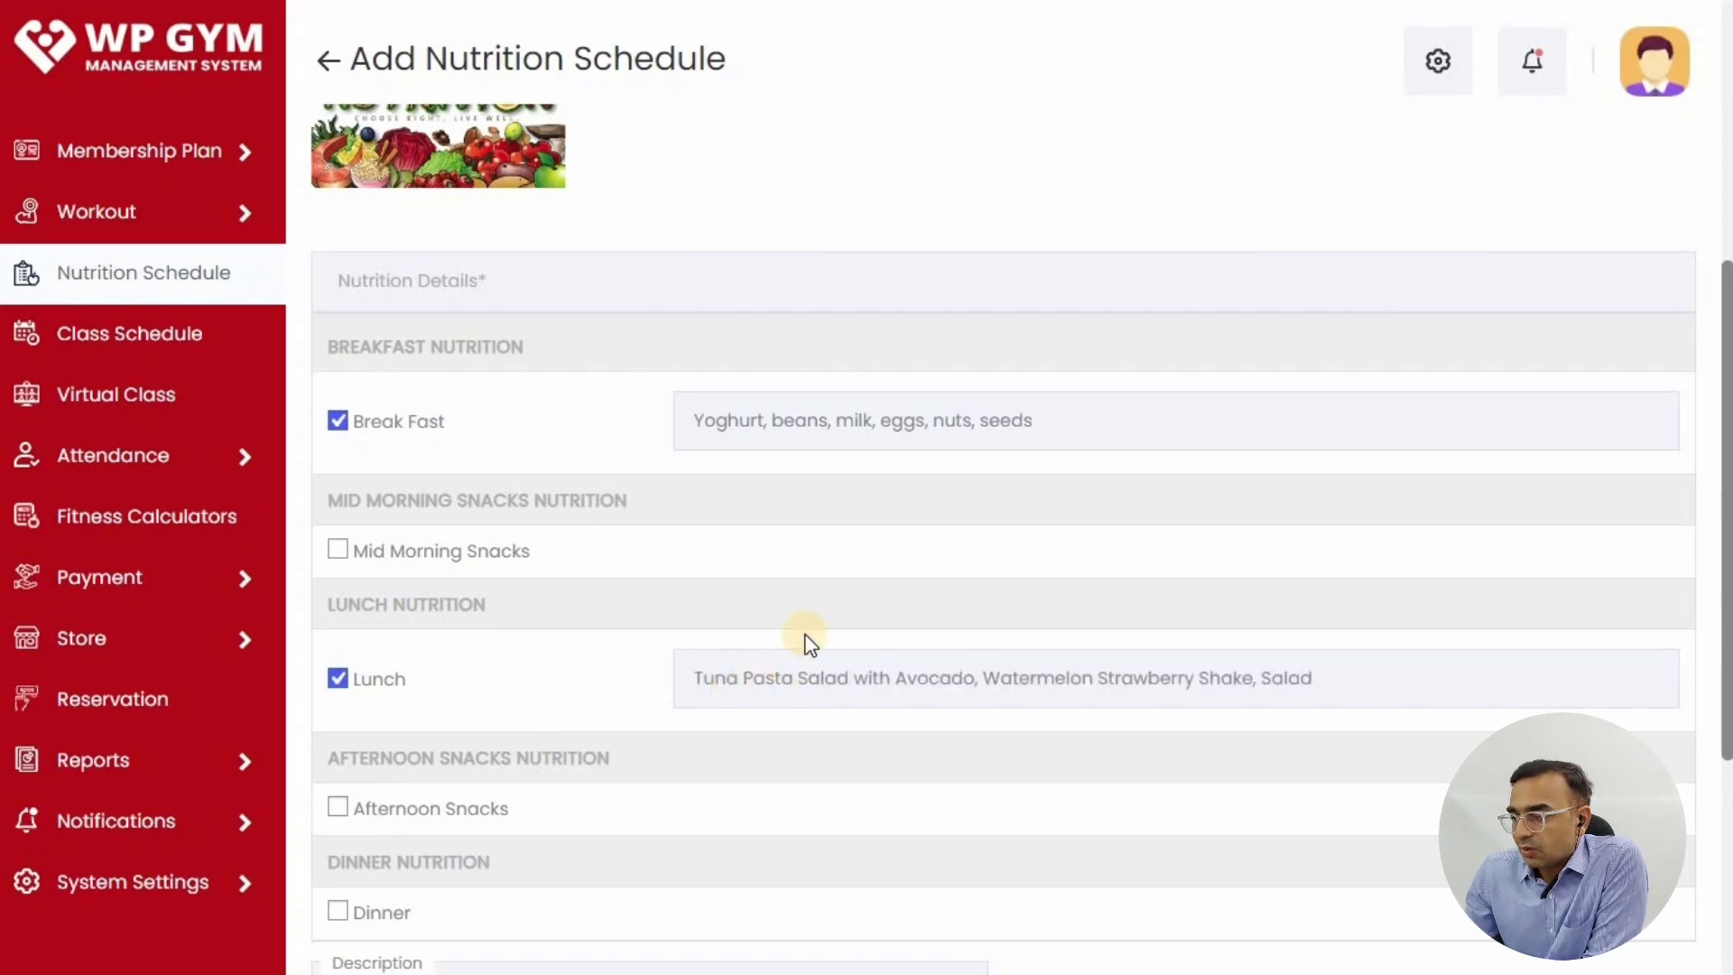
- Enable dinner nutrition with "Stuffed sweet potatoes, Grain bowls, Veggie loaded frittatas" and submit the new nutrition schedule
scroll(802, 613, "down", 3)
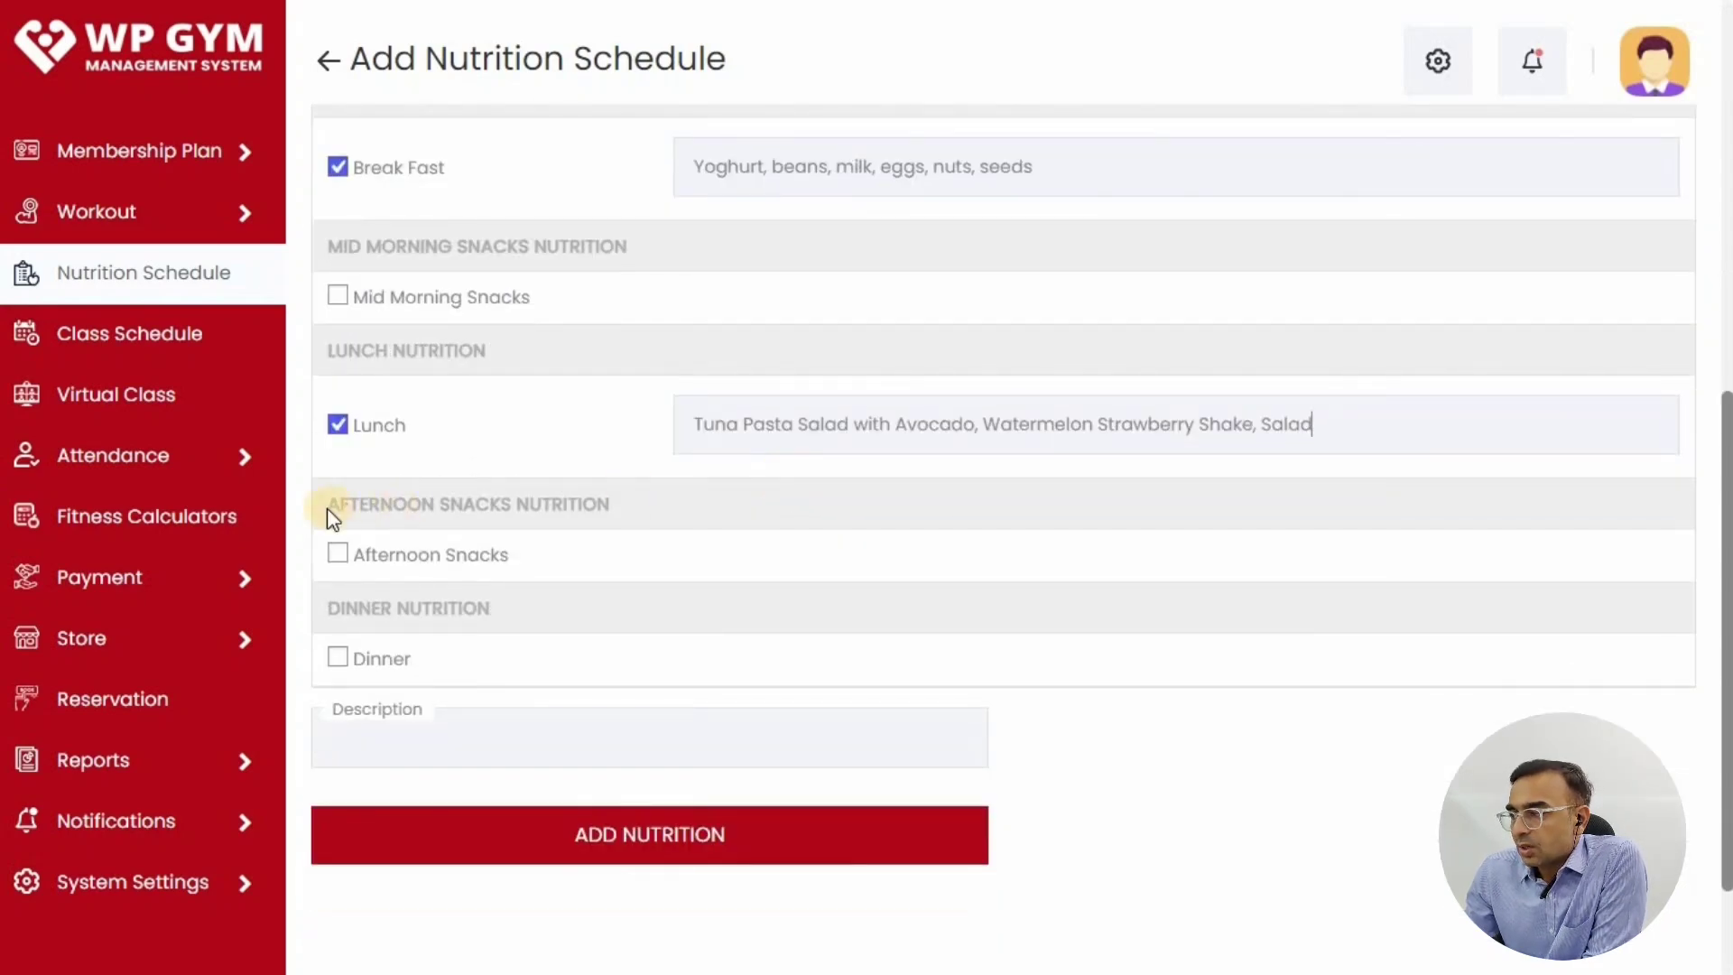
left_click_drag(332, 519, 568, 514)
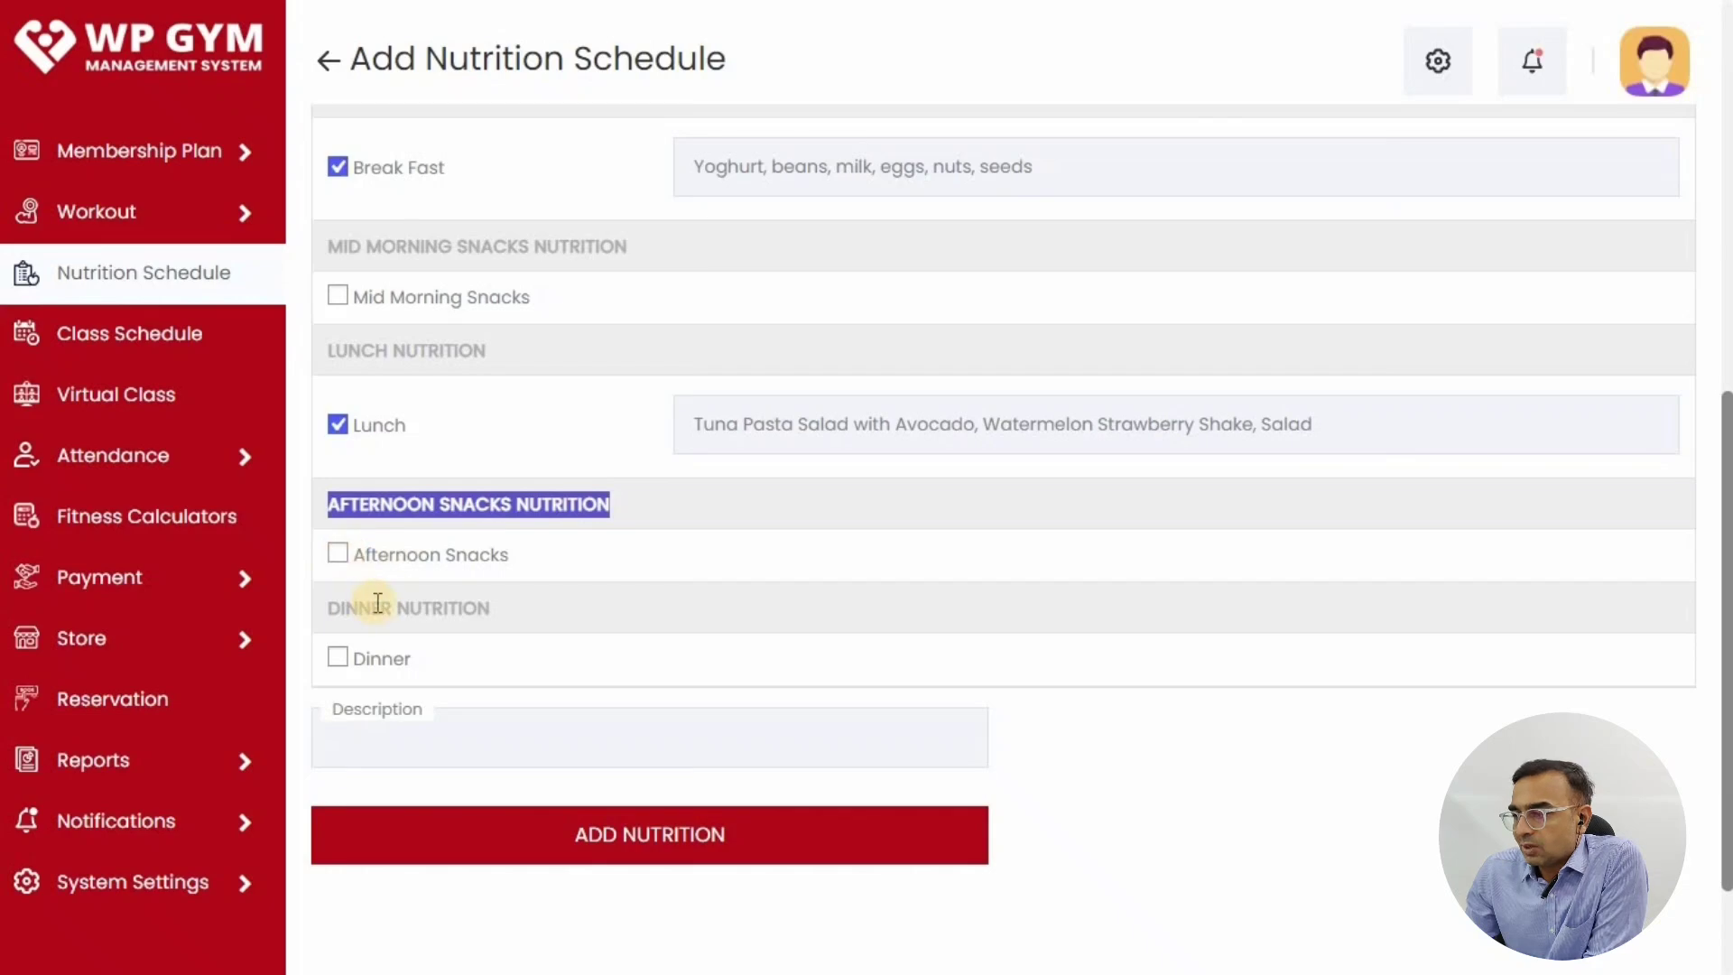
left_click_drag(348, 605, 554, 606)
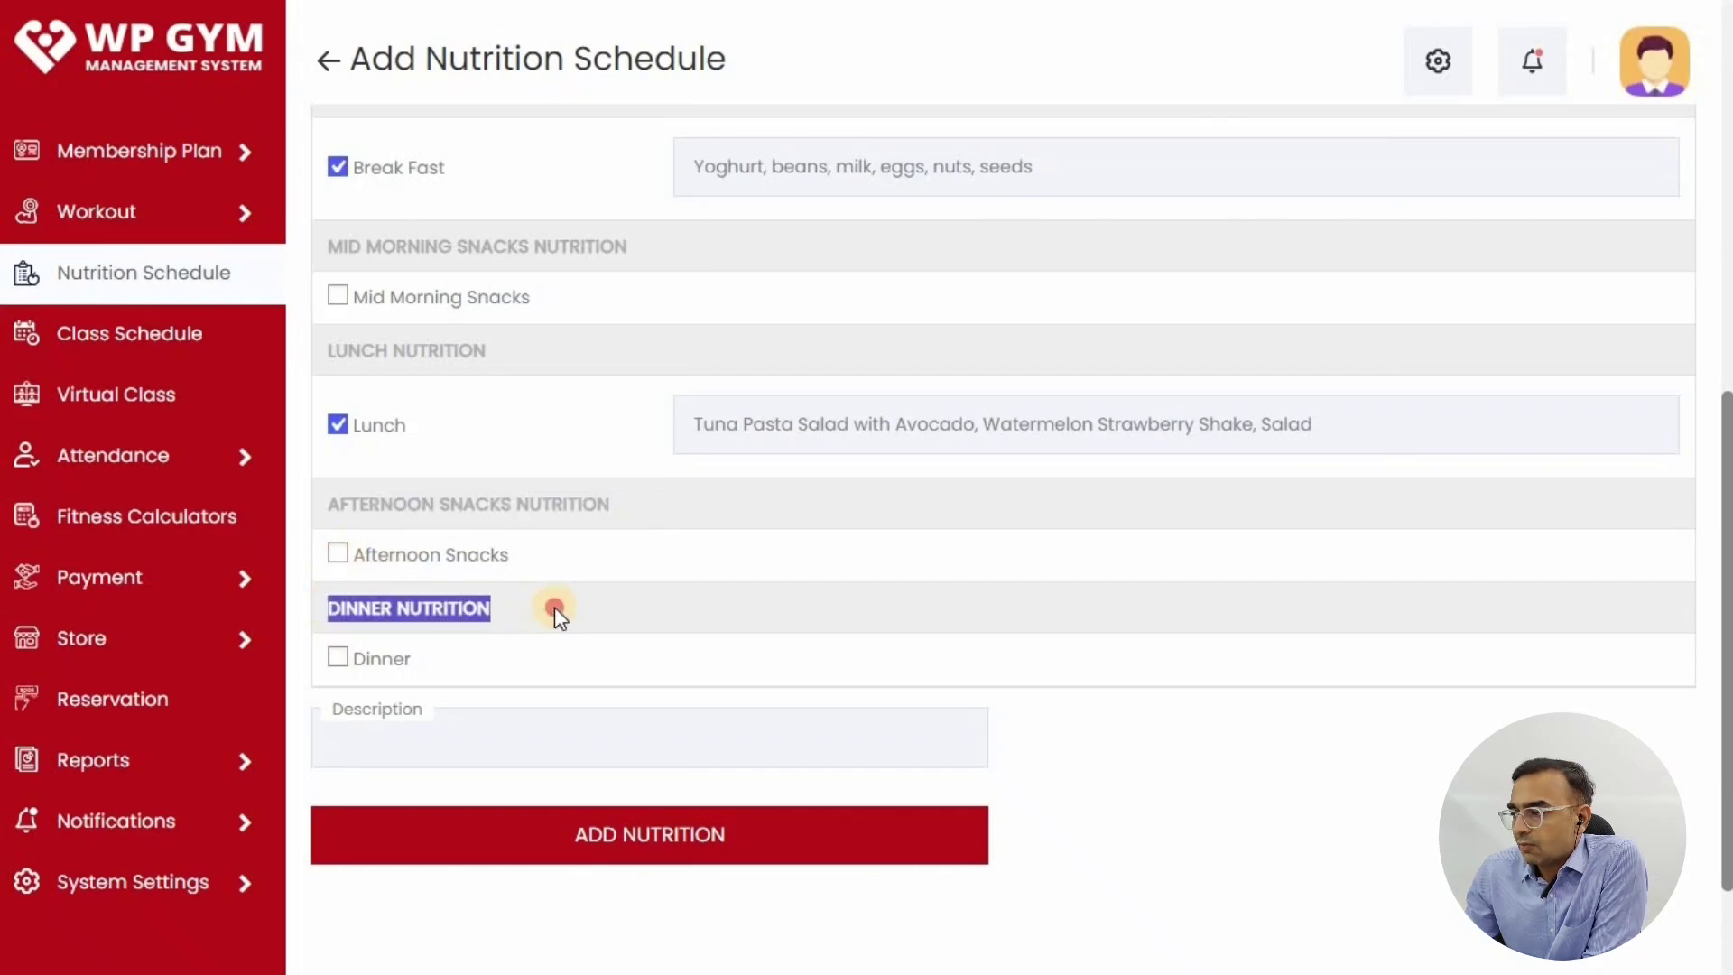
left_click(554, 607)
left_click(337, 658)
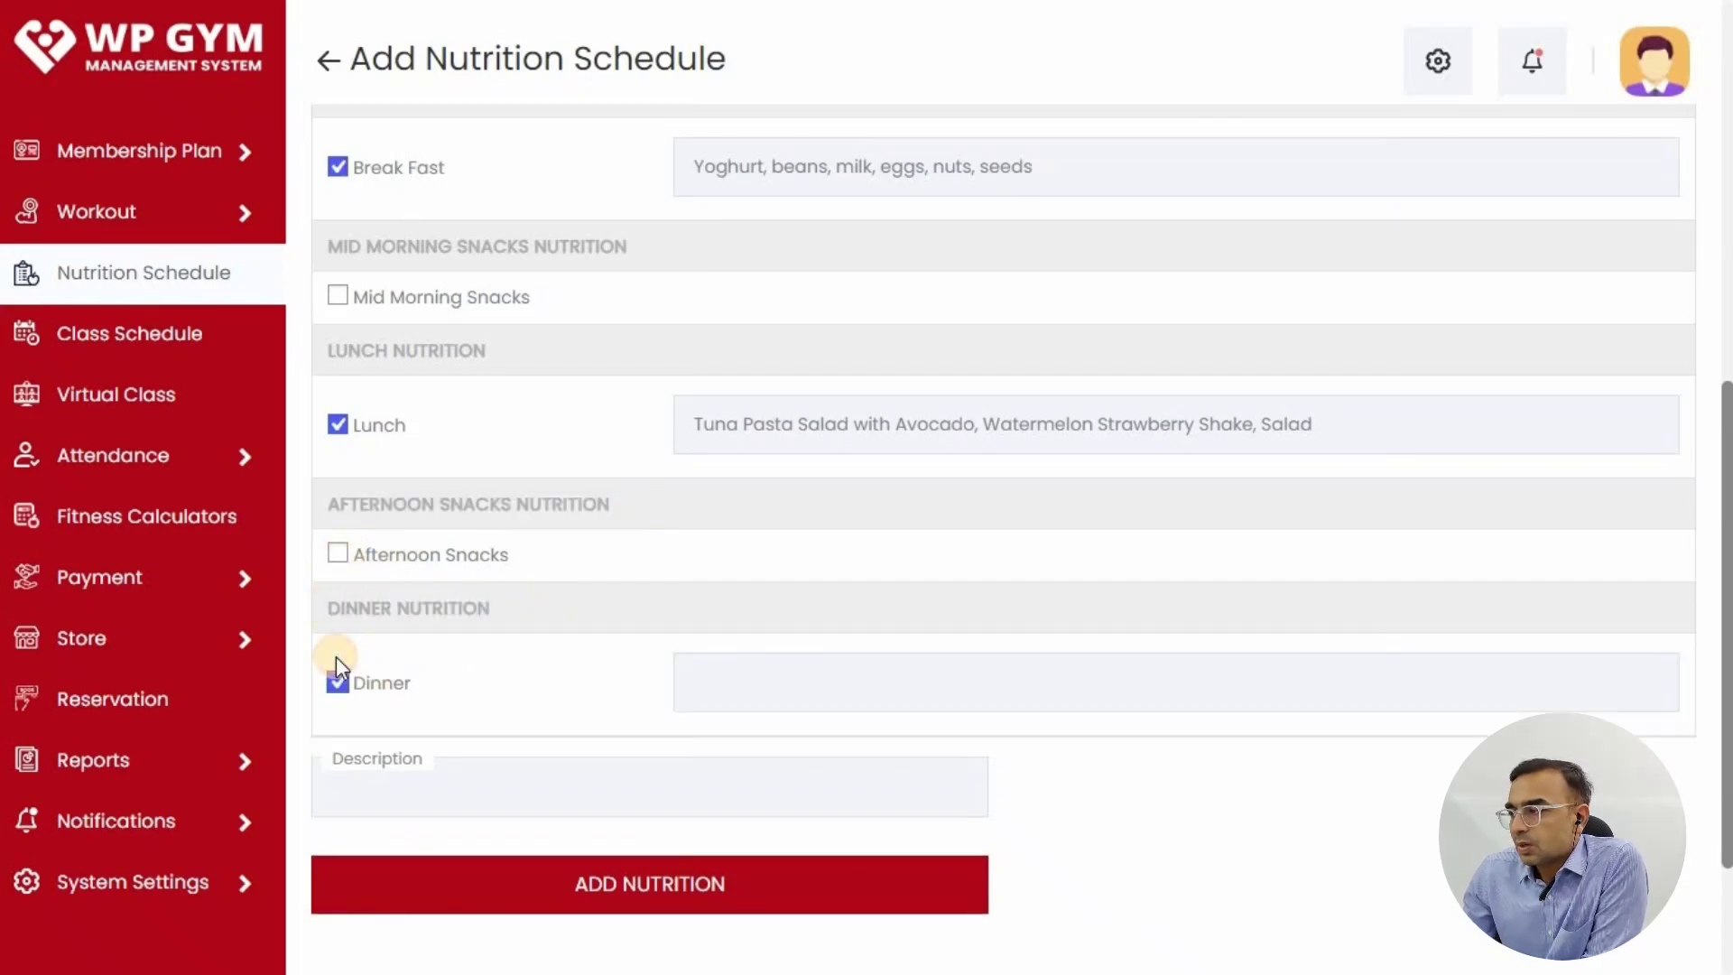
left_click(715, 670)
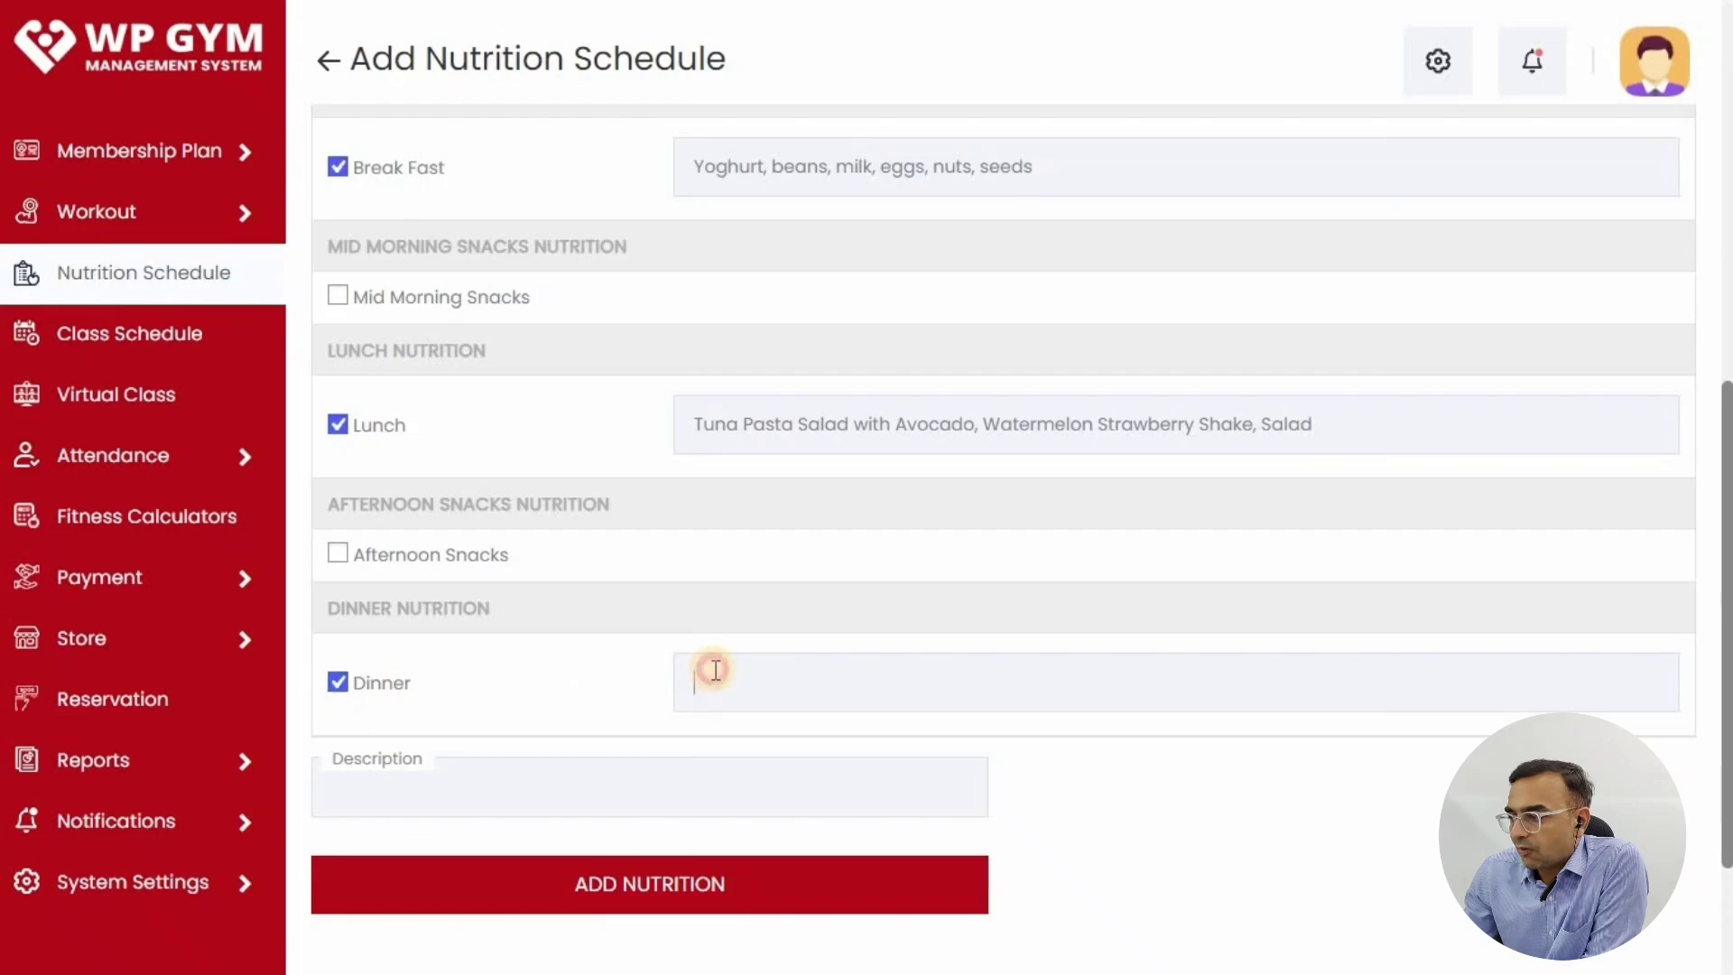
type("Stuffed sweet potatoes")
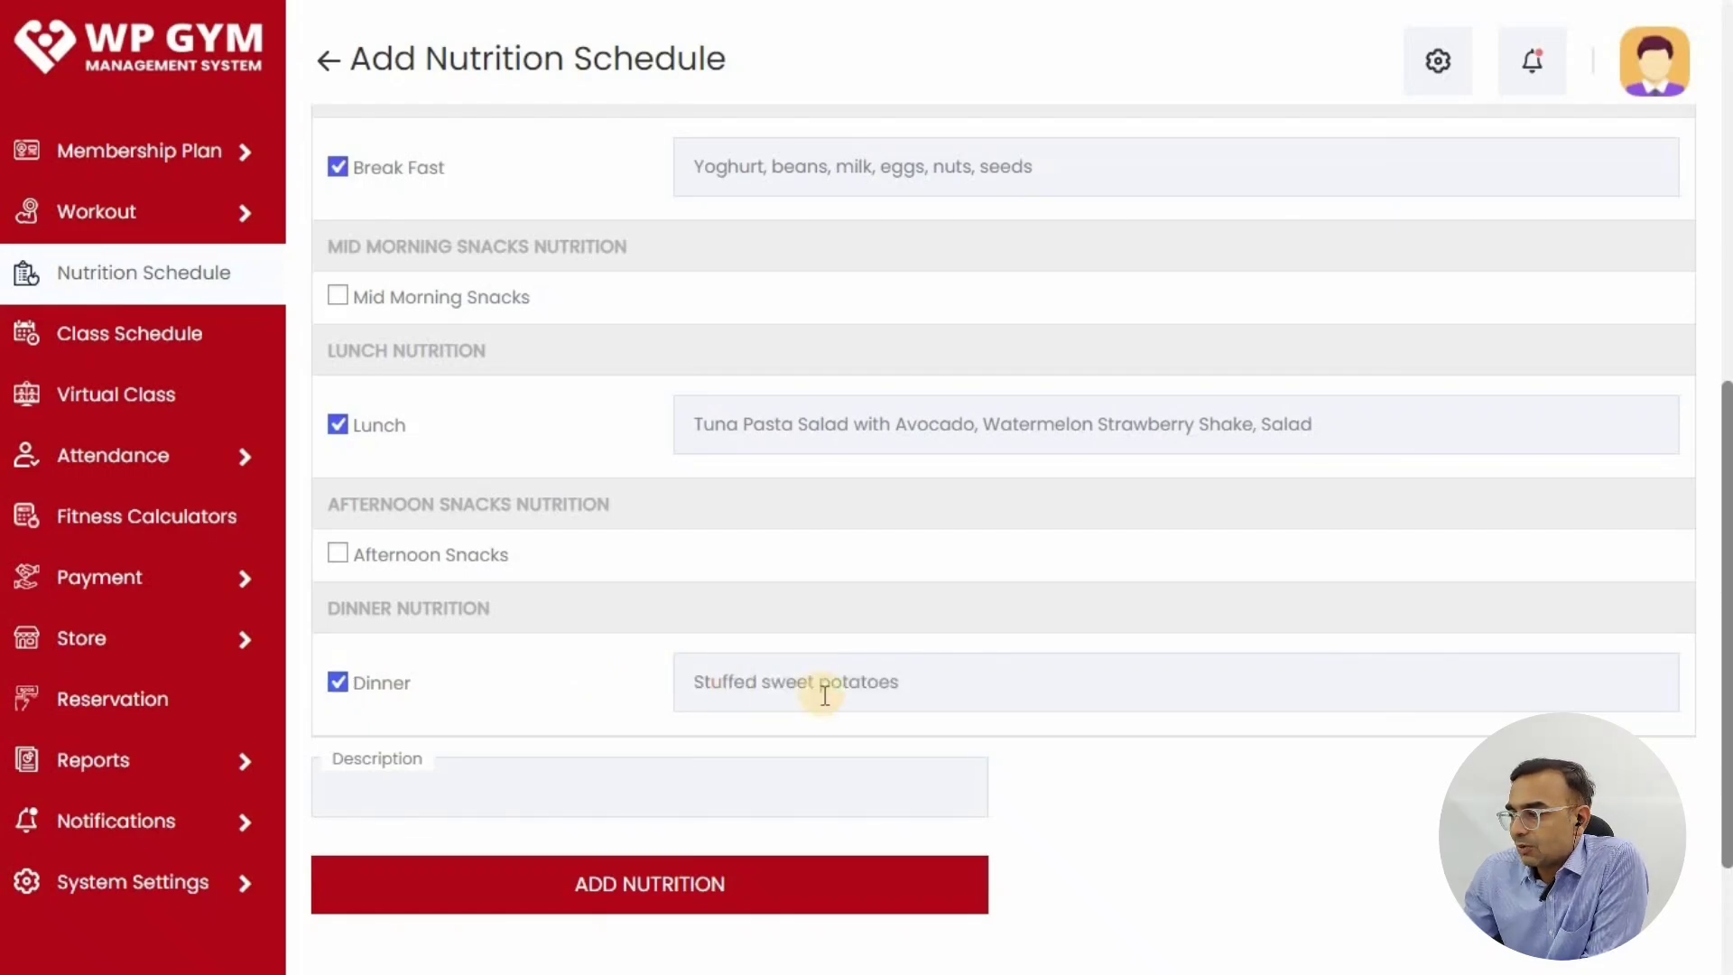
type(", Grain bowls,")
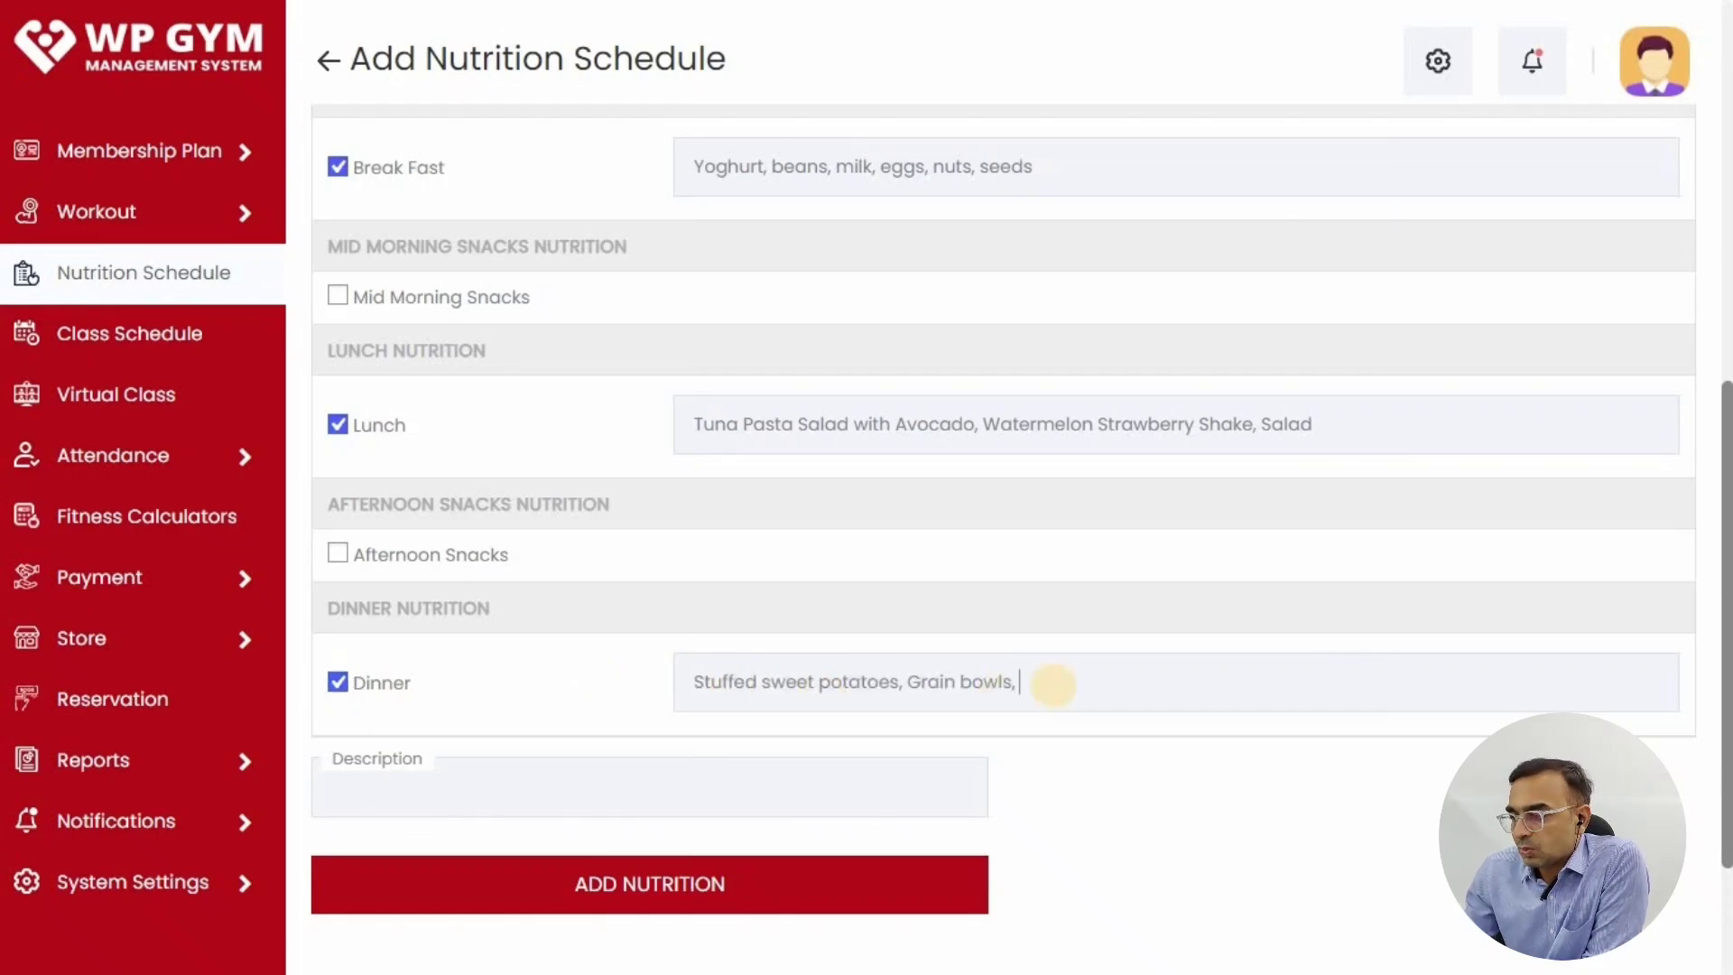
type("Veggie loaded frittatas")
left_click(631, 885)
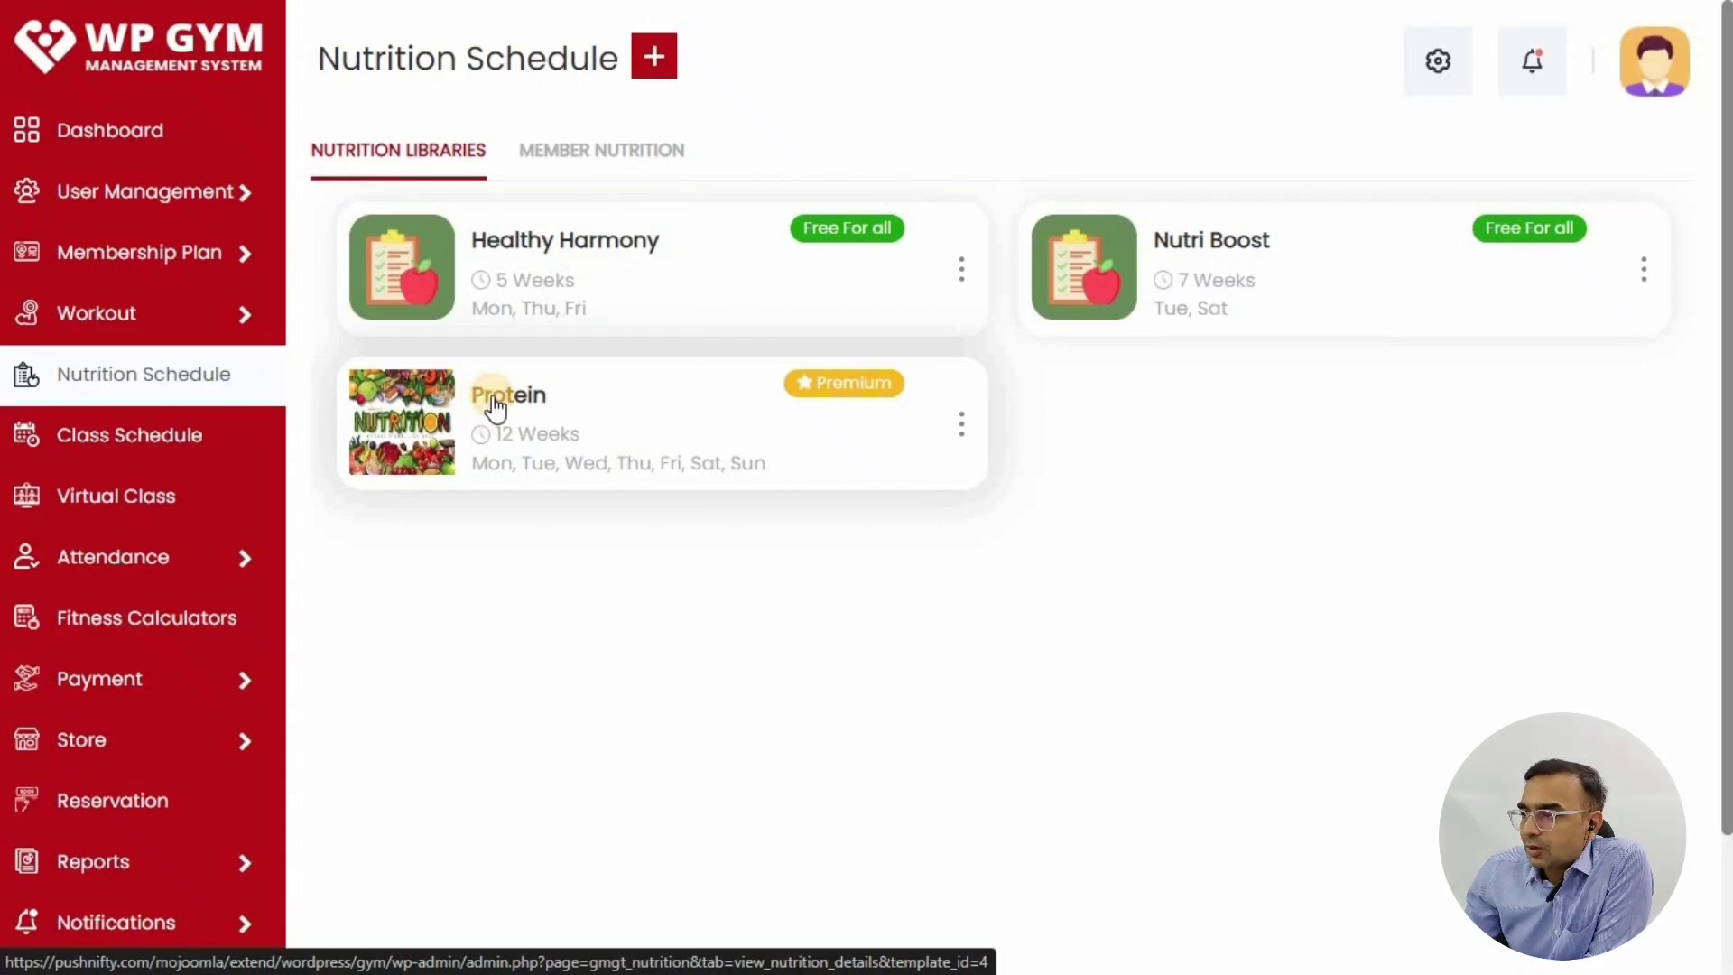
- Start assigning the Protein nutrition schedule to members and clear all member selections in the list
left_click(496, 408)
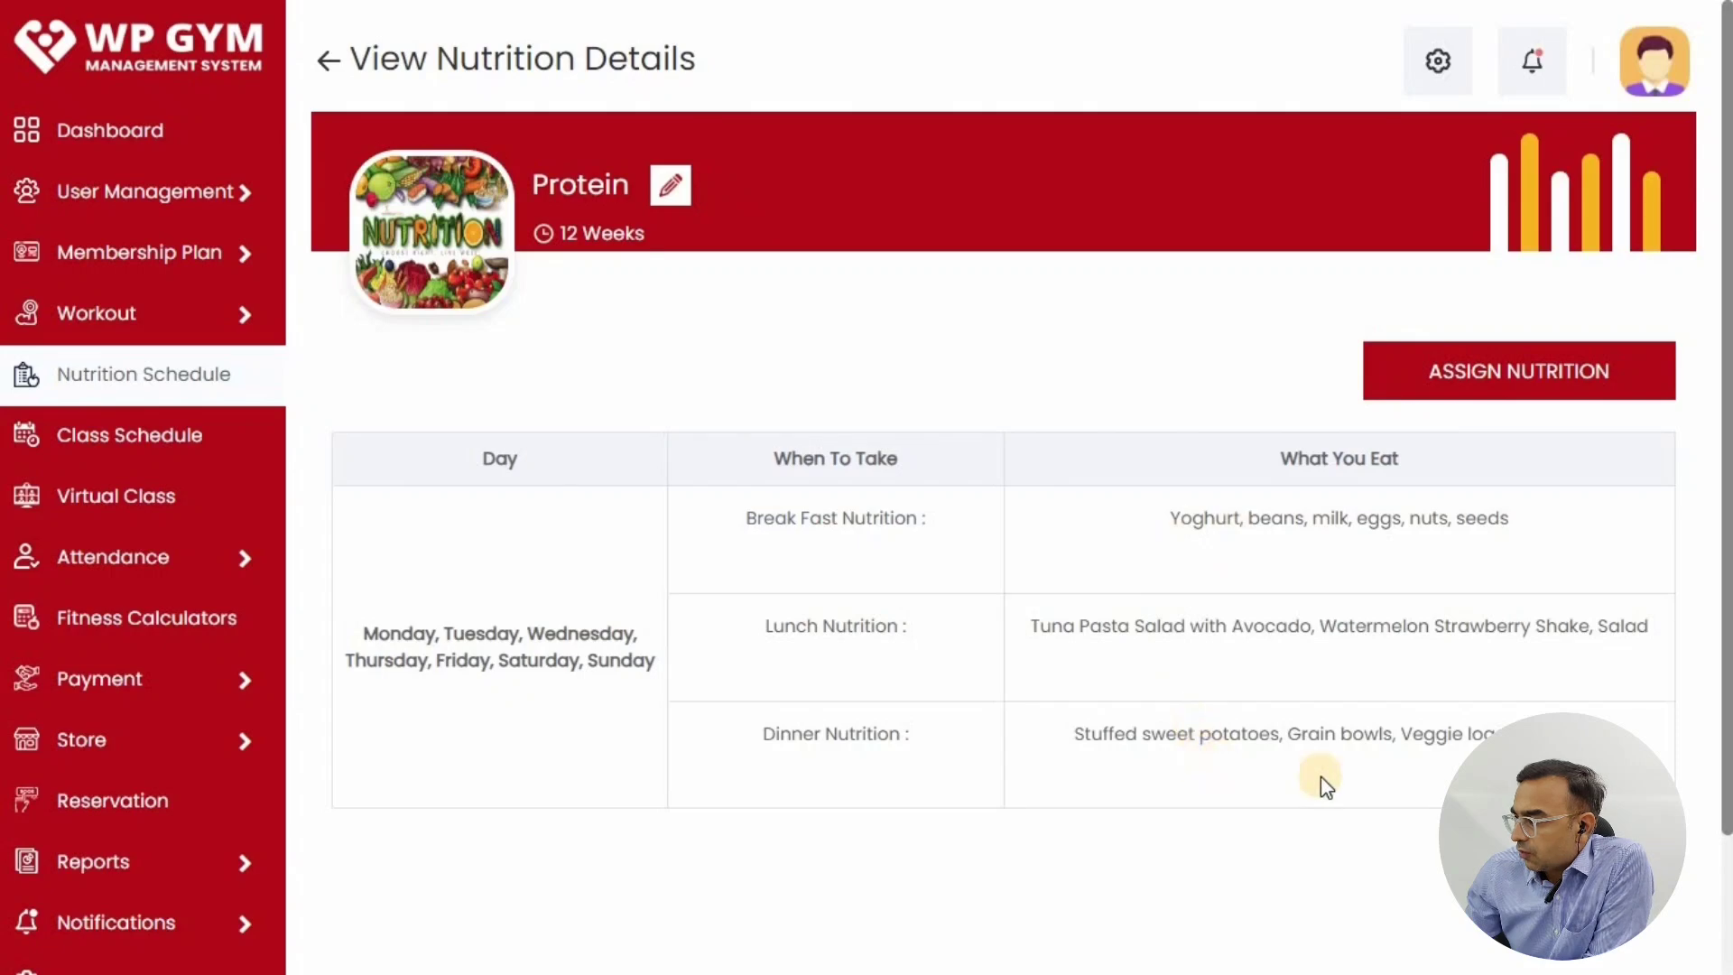
left_click(1451, 373)
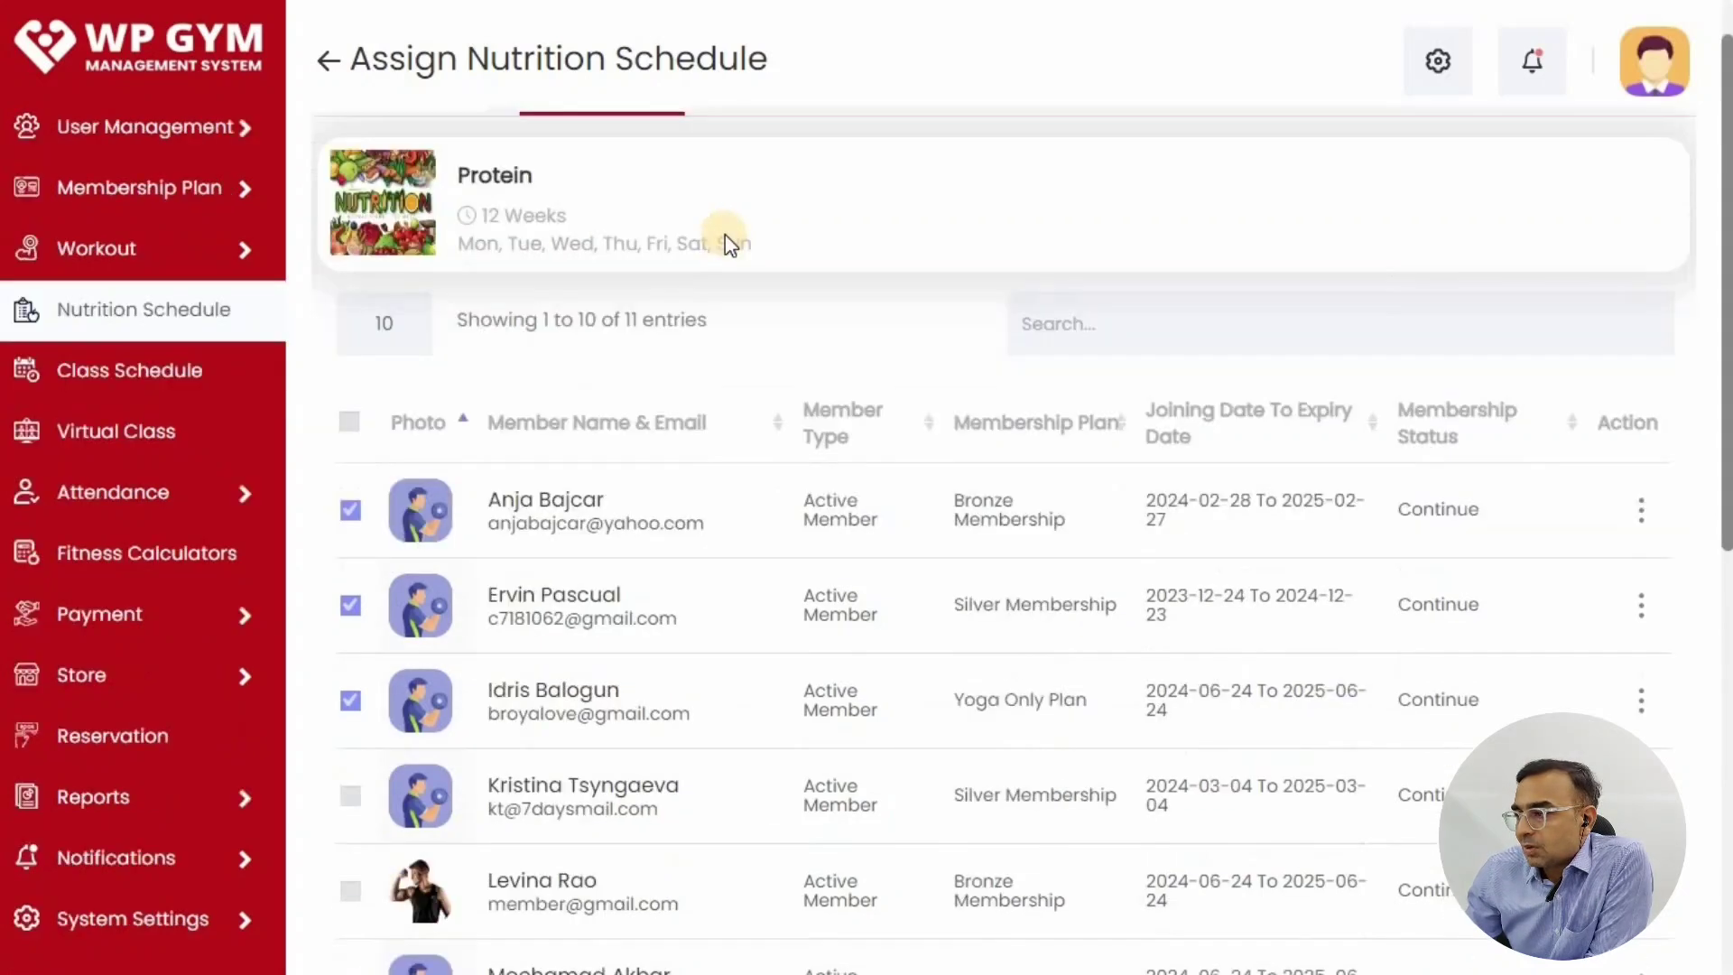
scroll(713, 236, "down", 3)
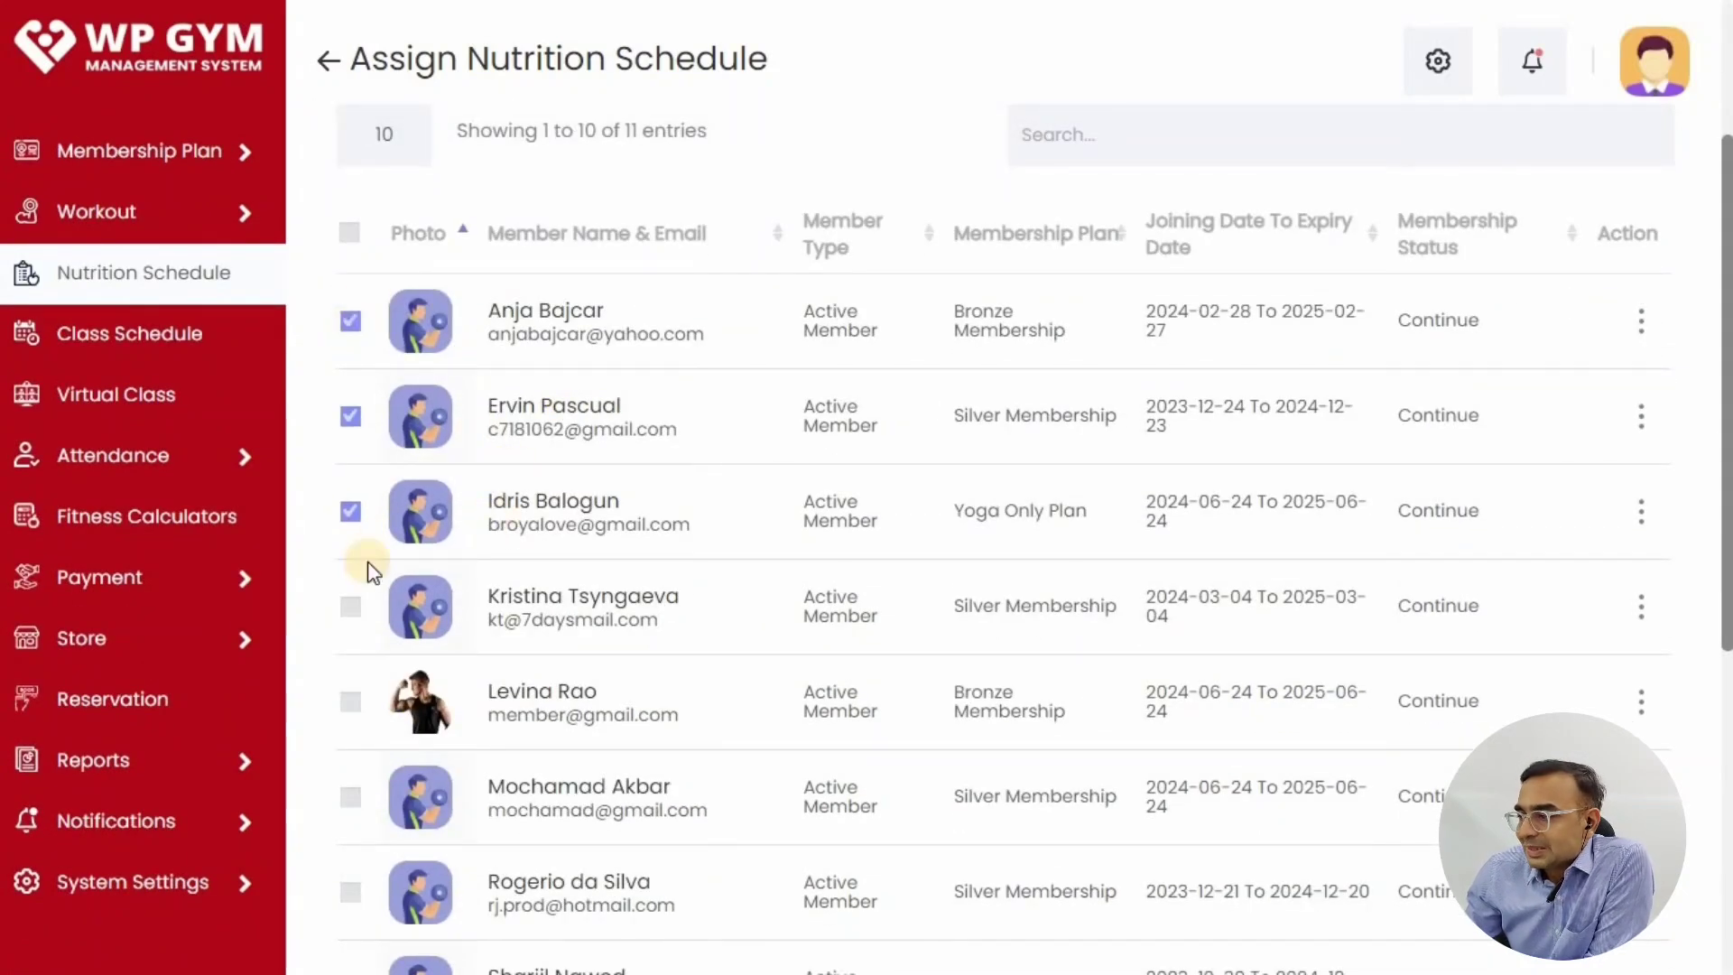
left_click(355, 611)
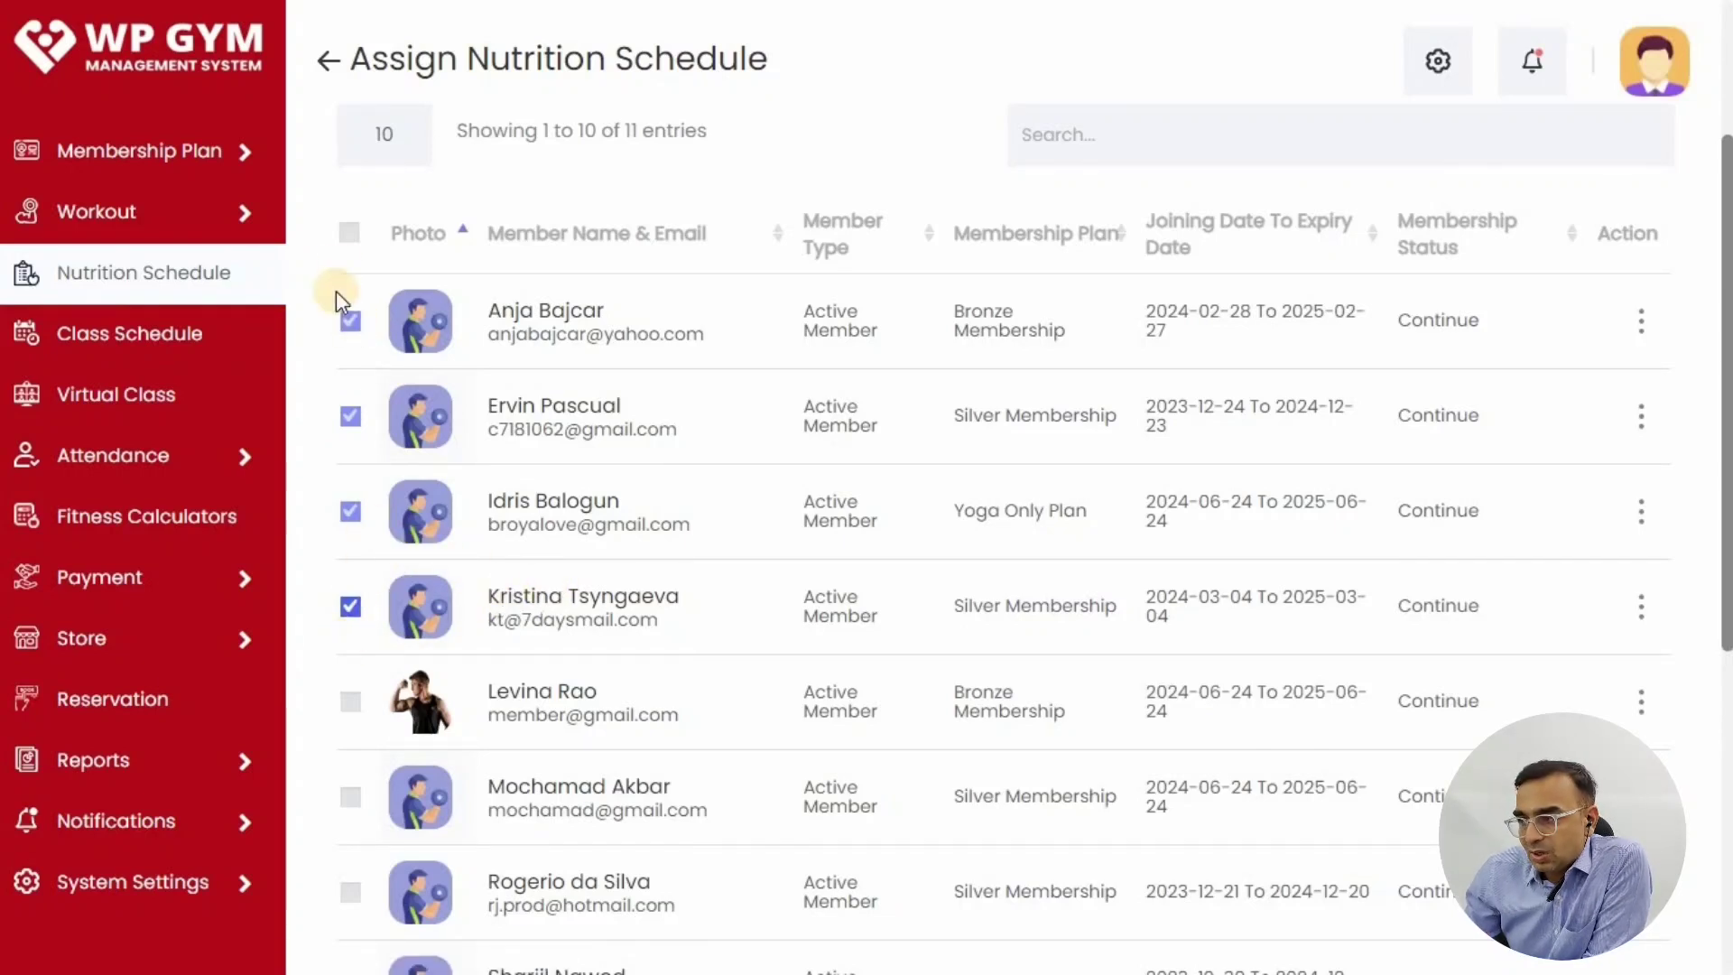
left_click(348, 239)
left_click(348, 236)
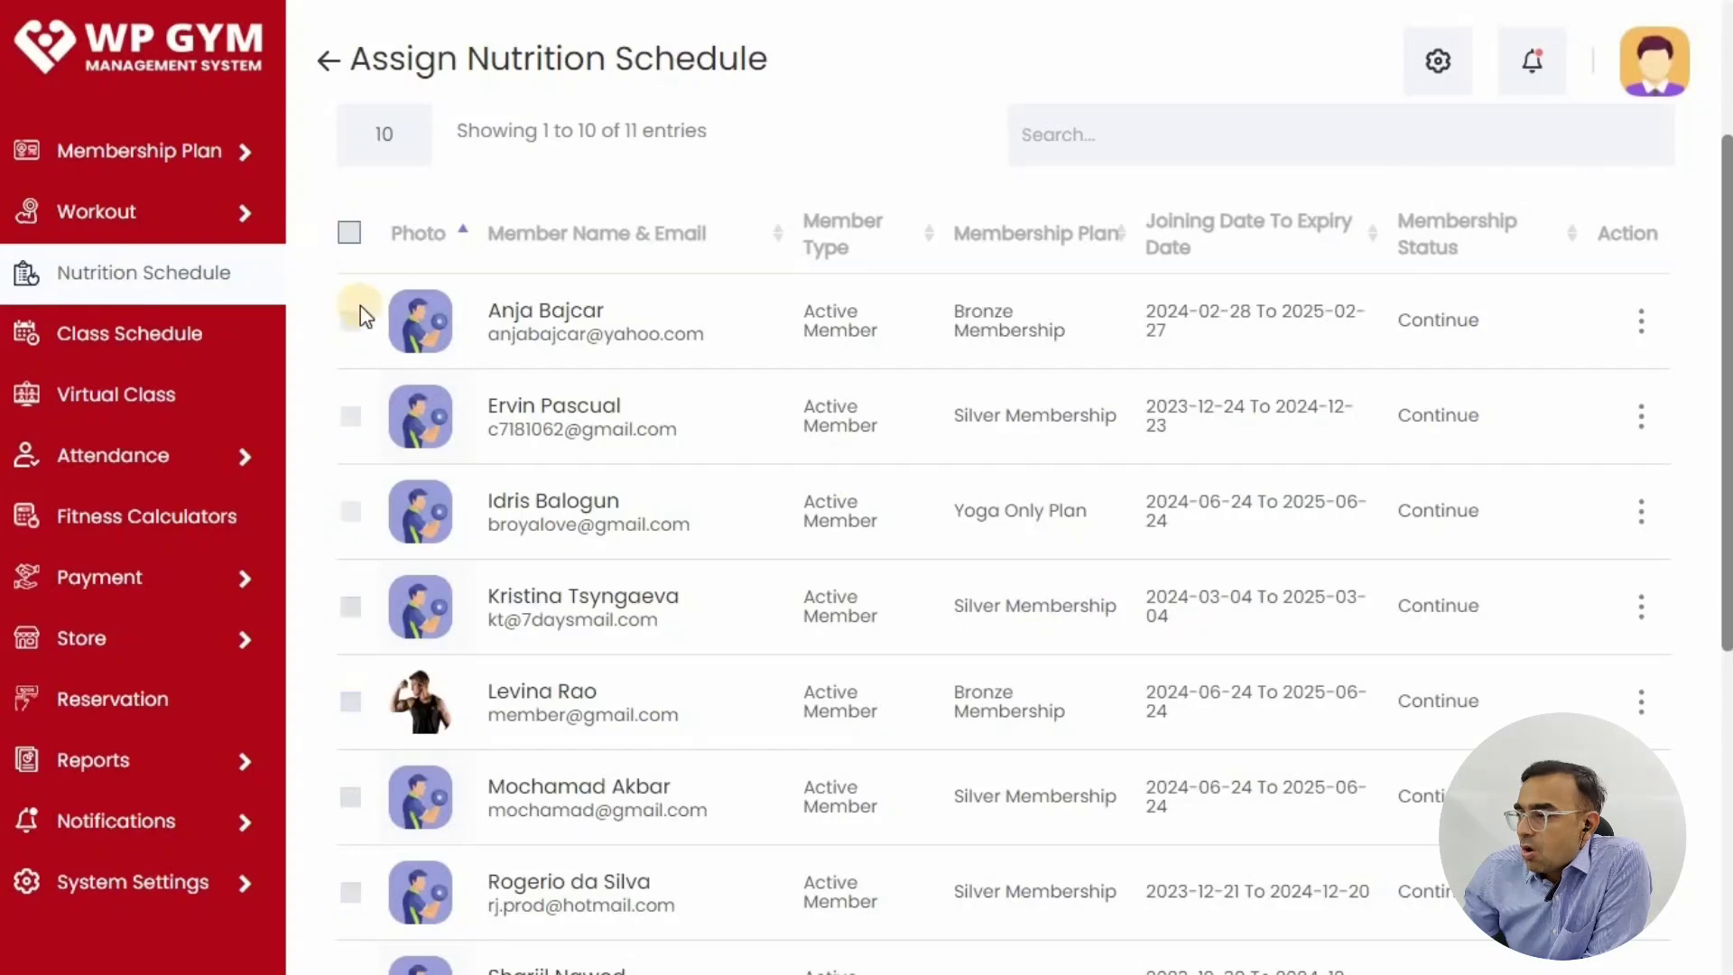
- Select the fourth, fifth and sixth members in the list and assign the Protein nutrition schedule to them
left_click(349, 606)
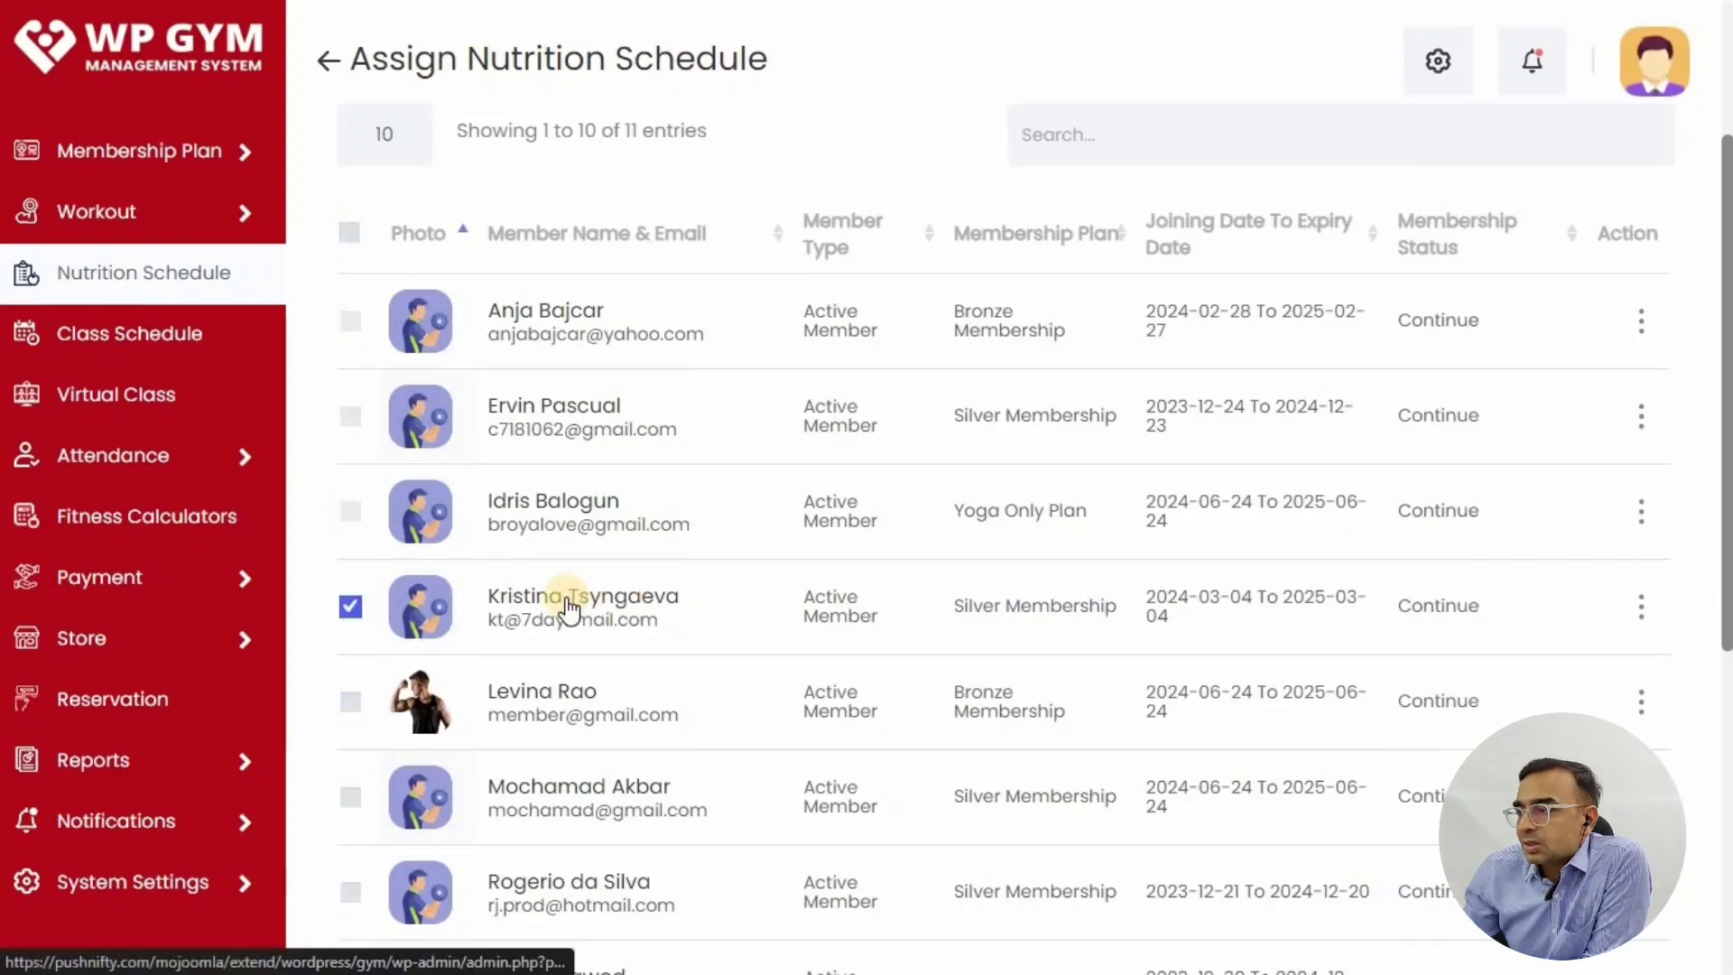
scroll(417, 402, "down", 3)
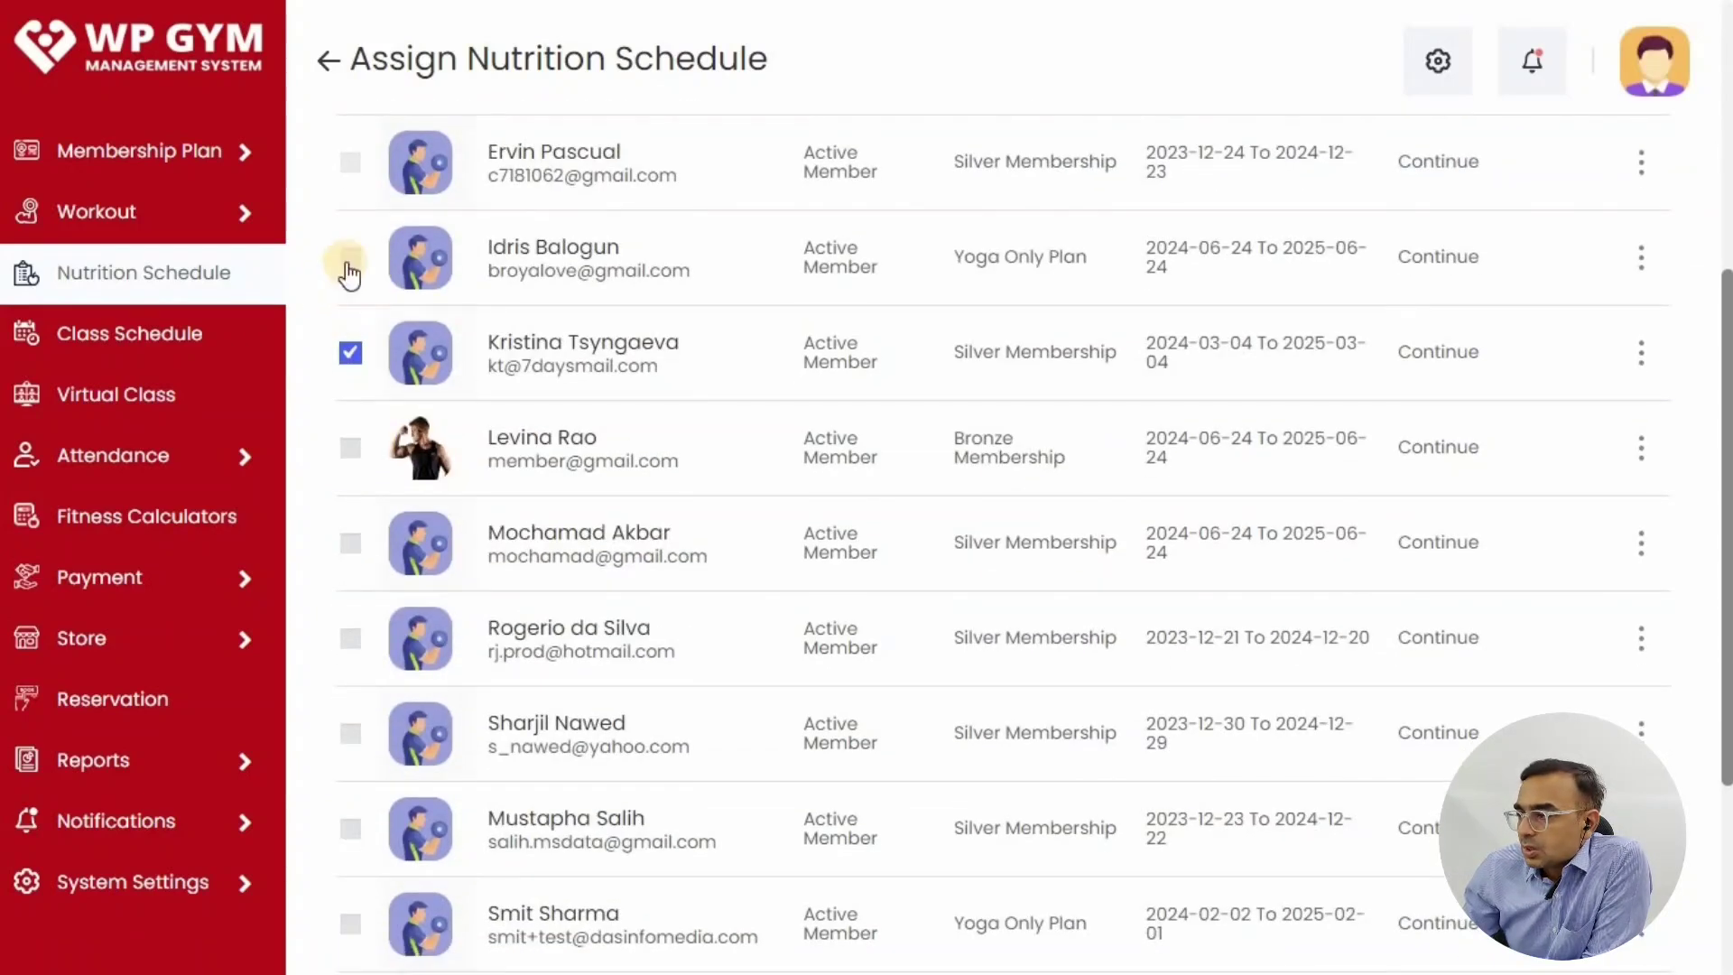
scroll(356, 578, "up", 1)
left_click(353, 570)
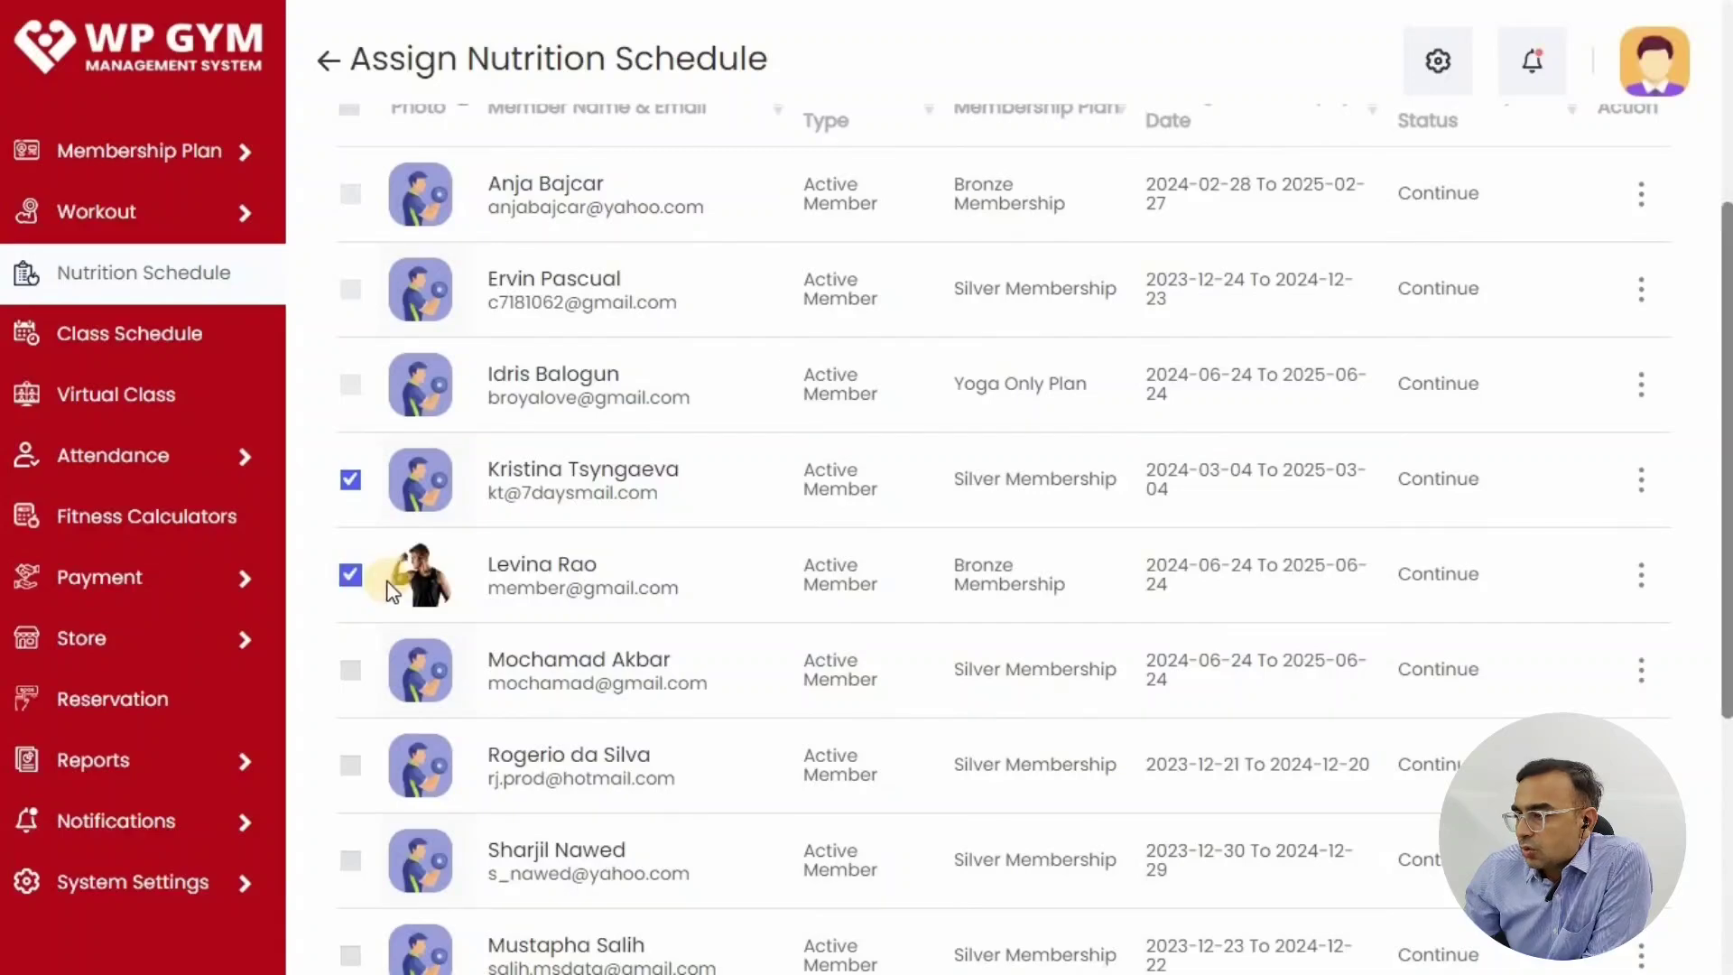
scroll(438, 568, "down", 1)
left_click(351, 545)
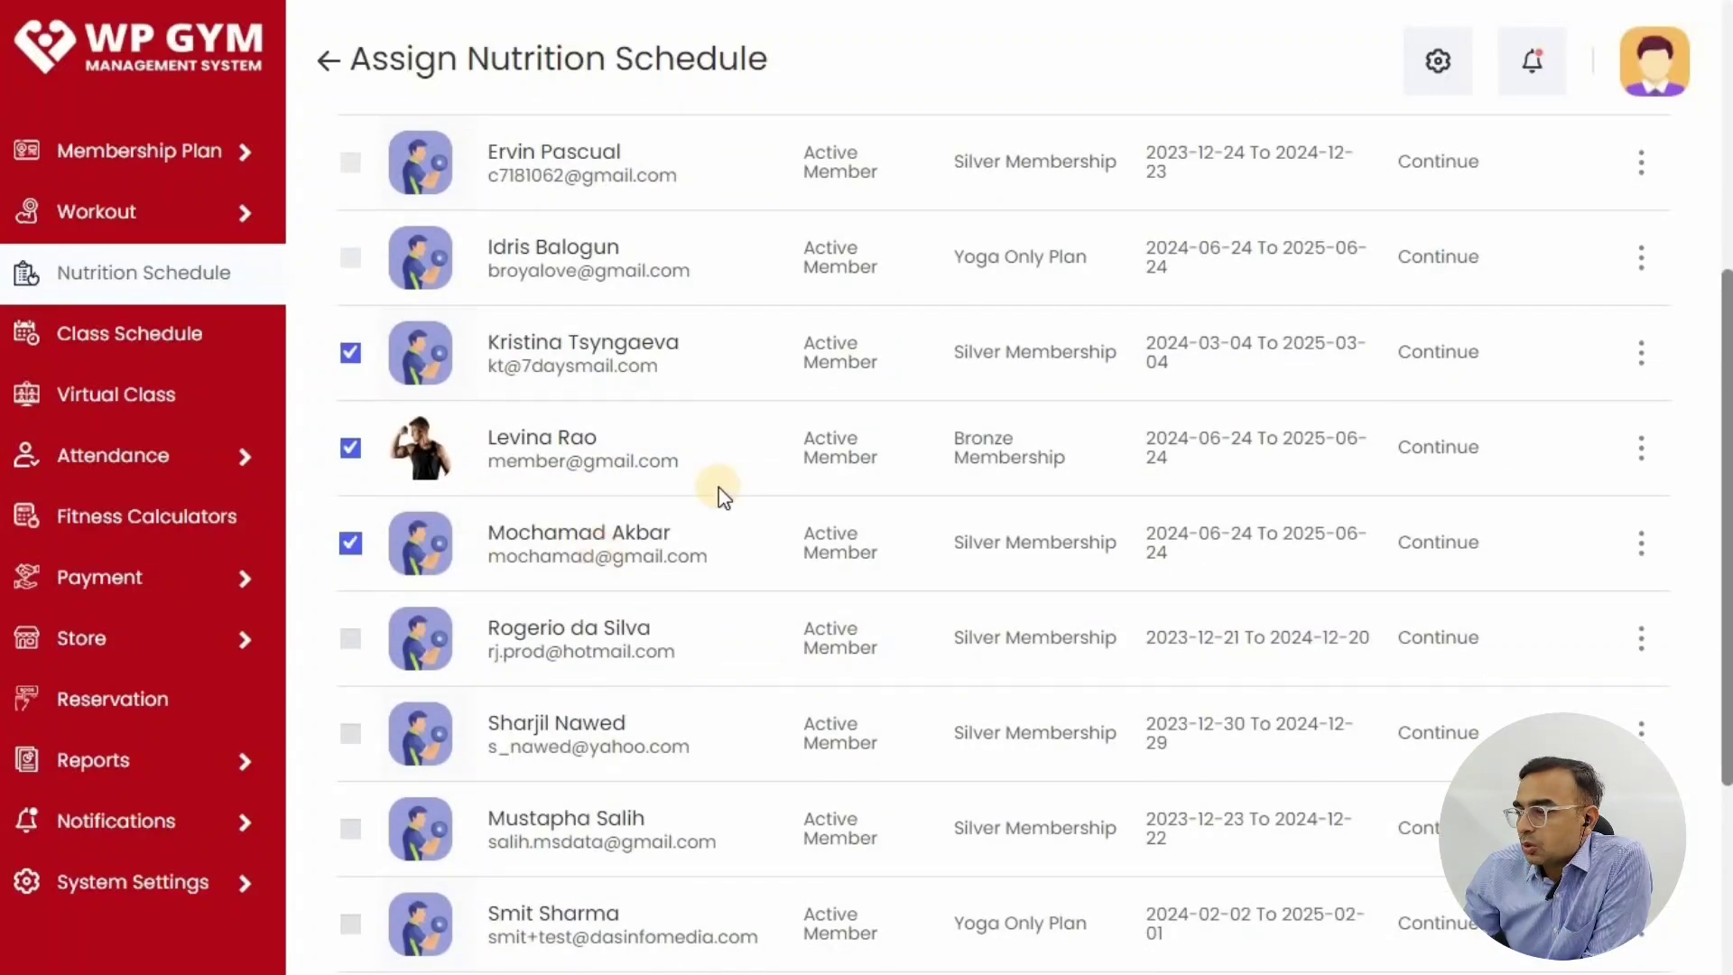
scroll(631, 586, "down", 3)
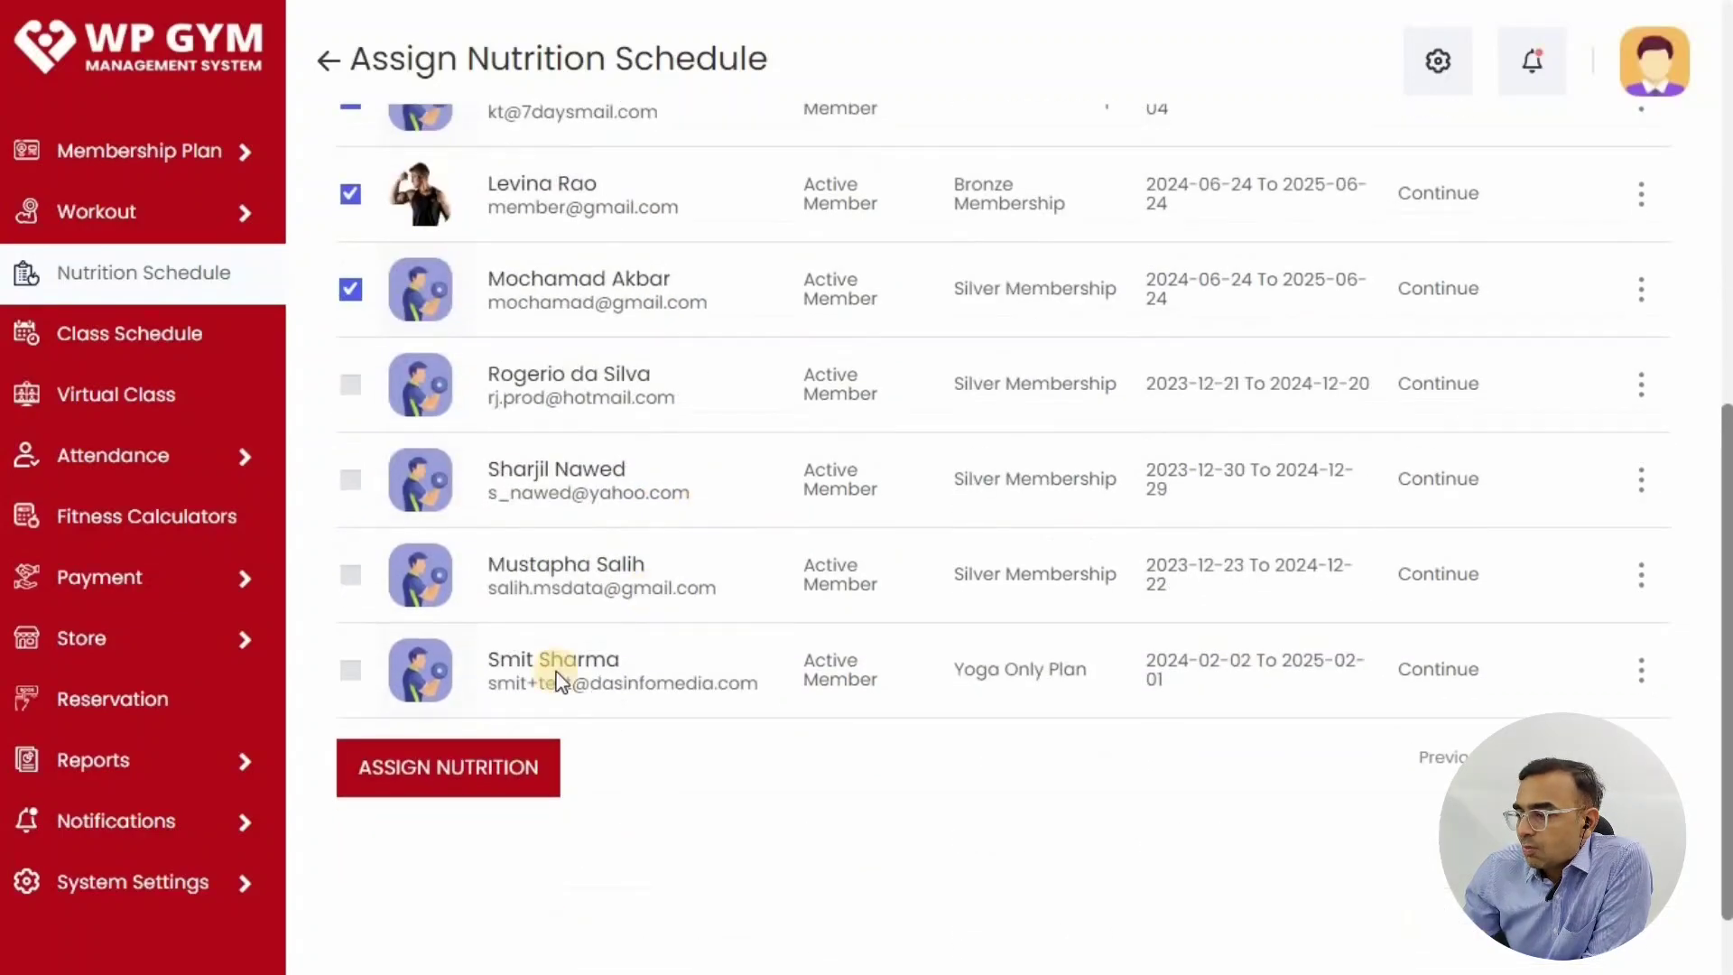
left_click(474, 756)
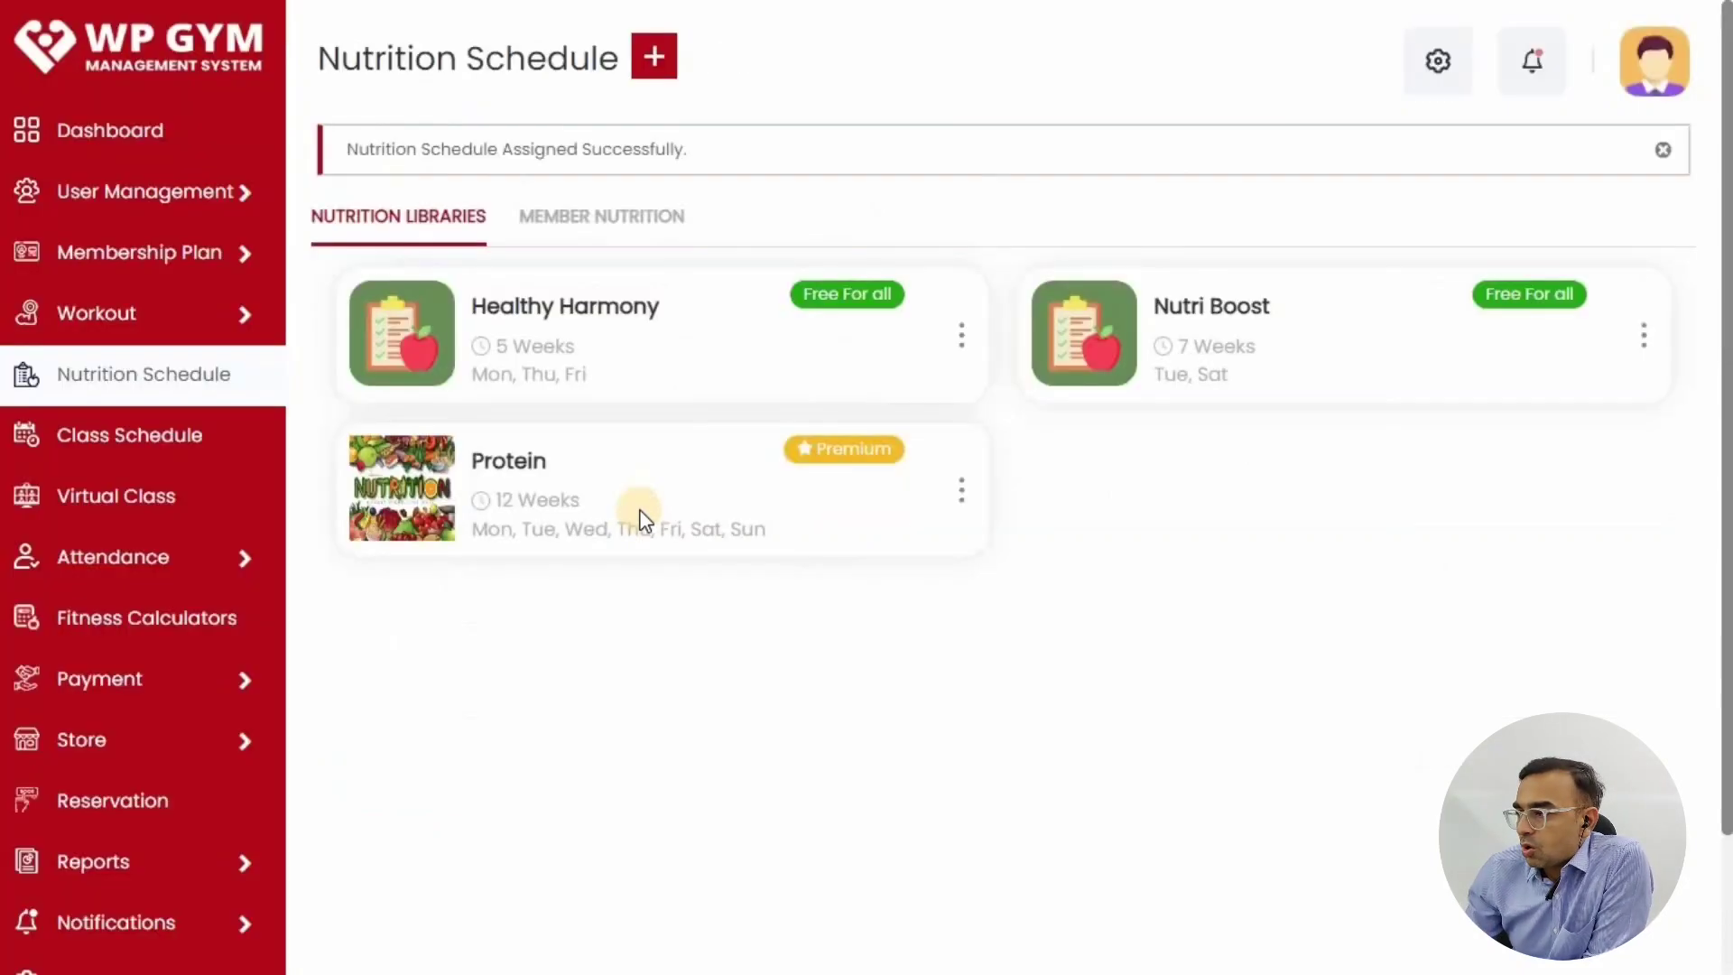
left_click_drag(347, 153, 739, 170)
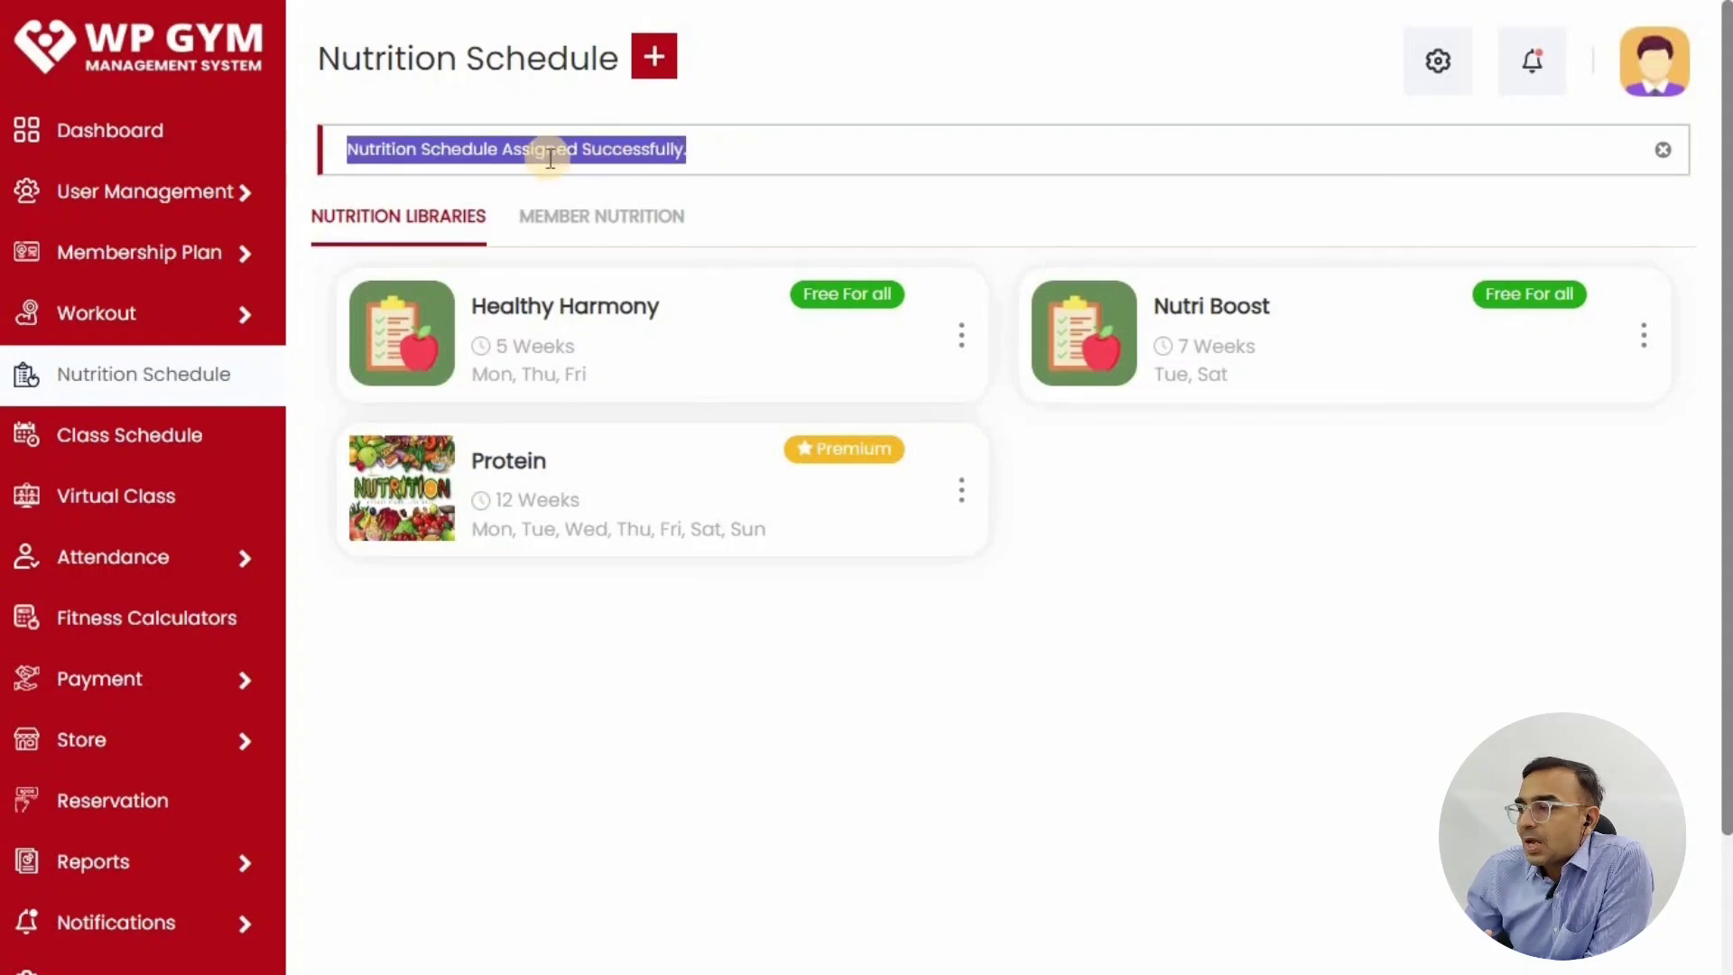
- From the member nutrition list, open the fourth member's Monday-to-Sunday Protein nutrition assignment for editing
left_click(578, 219)
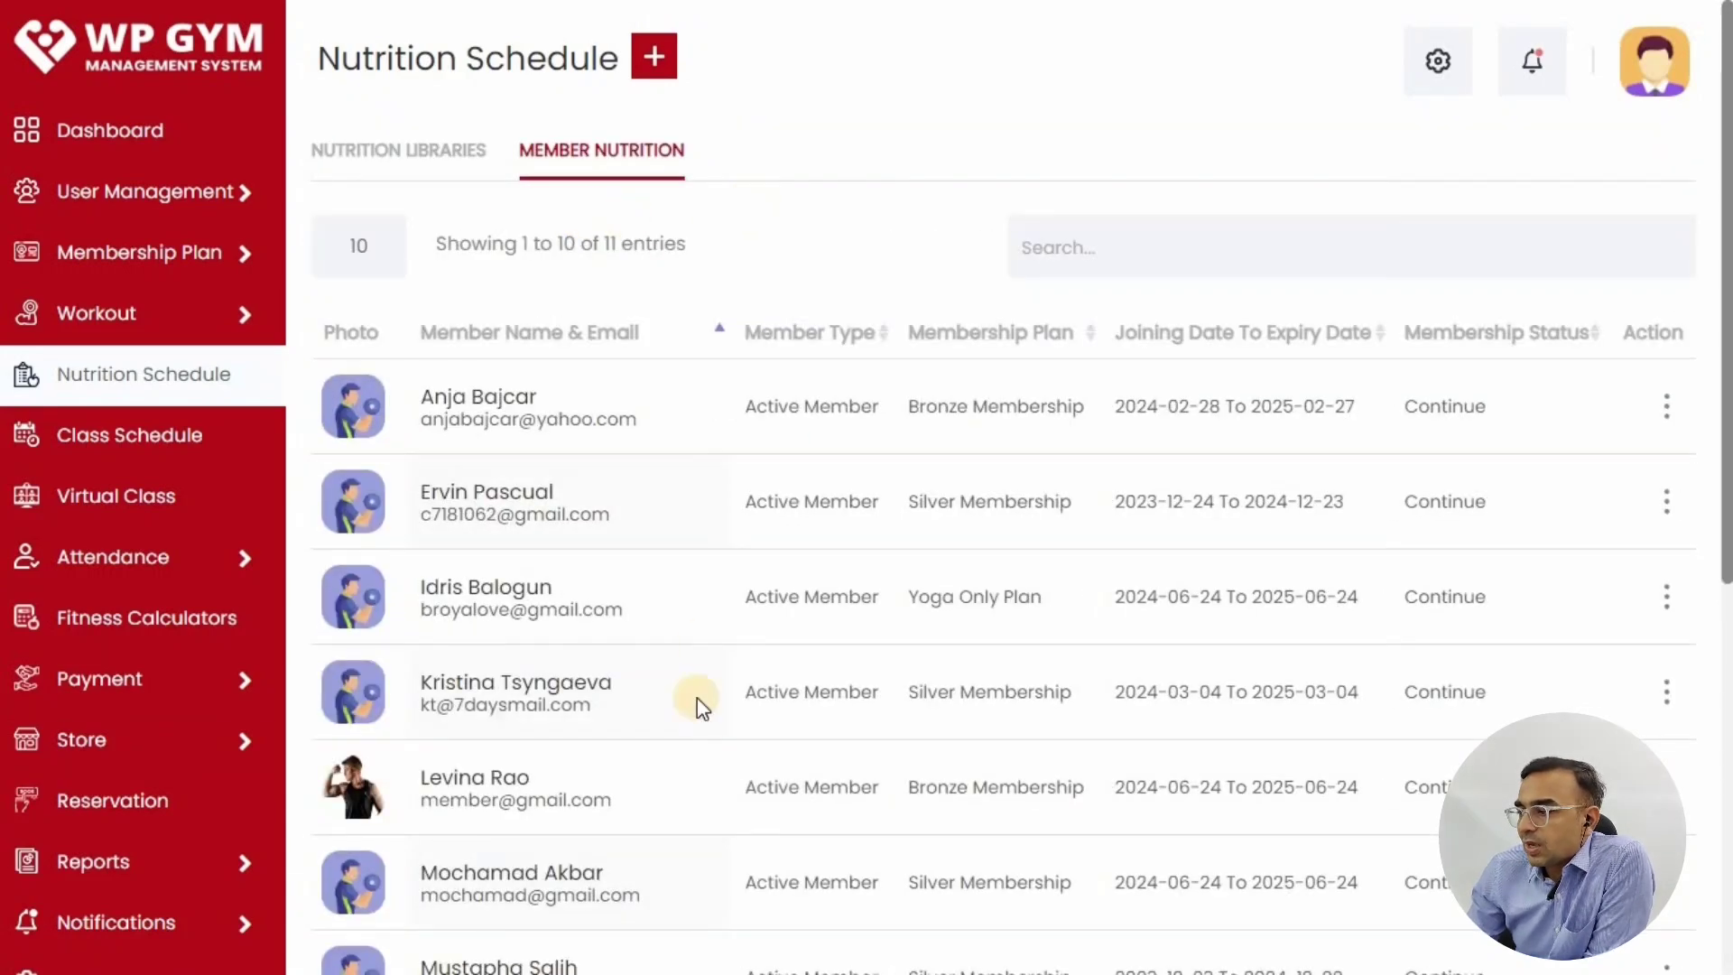
left_click(510, 686)
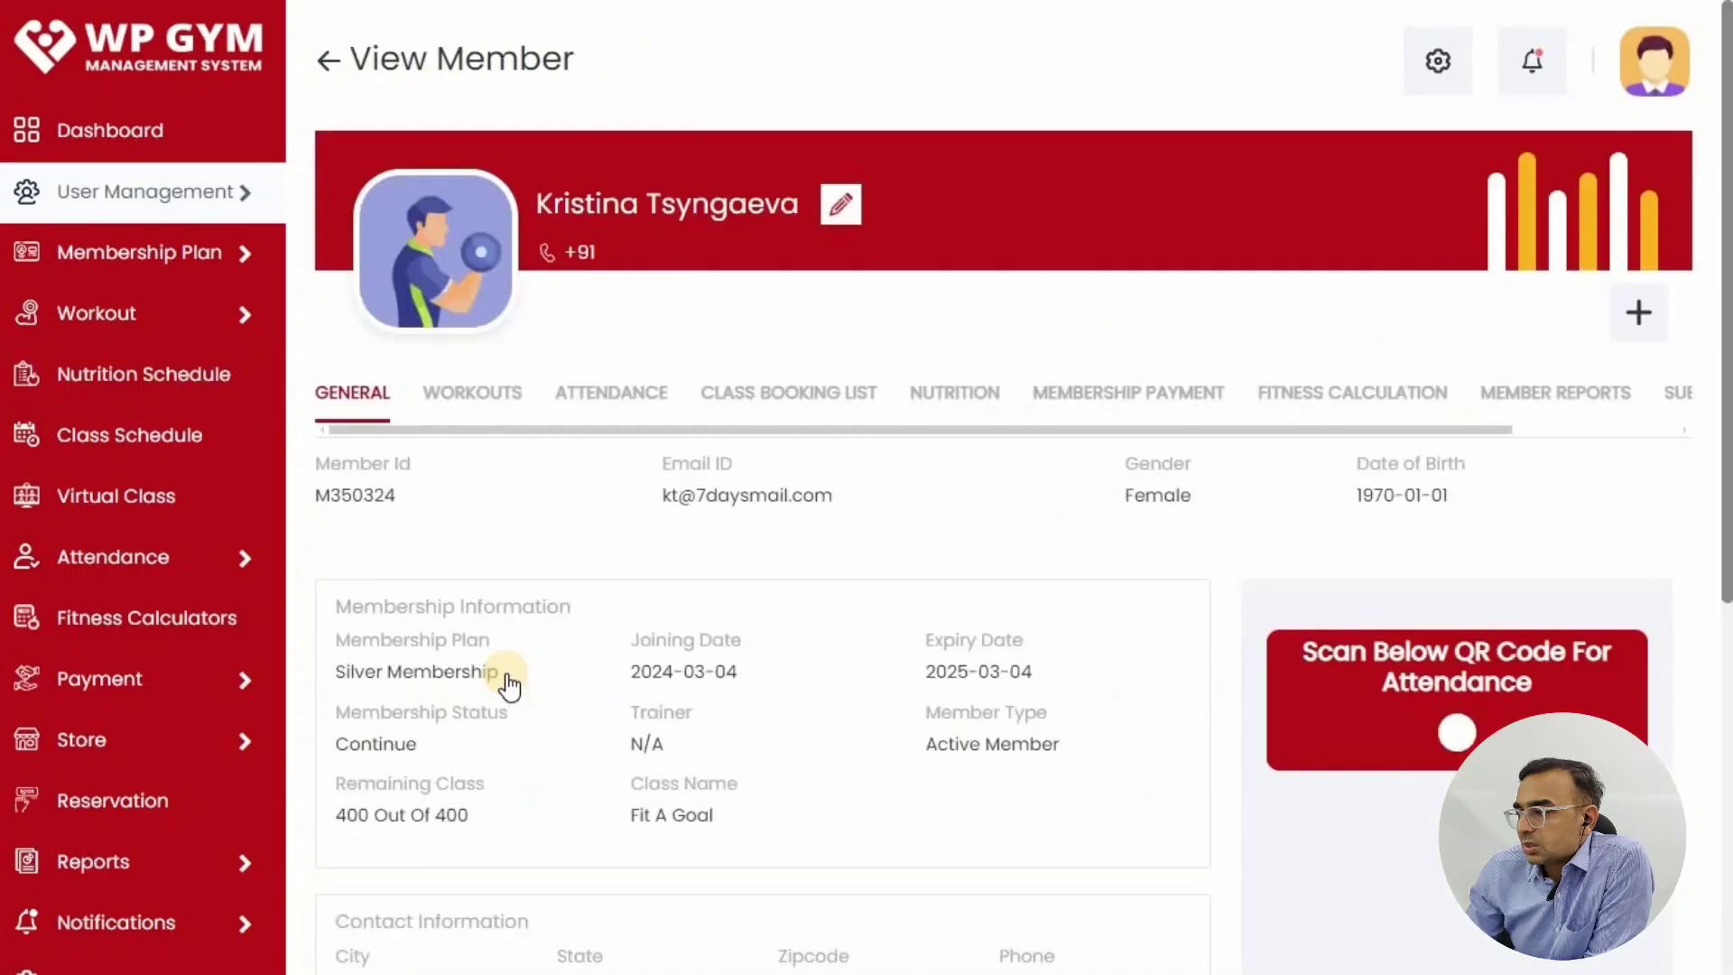
left_click(938, 395)
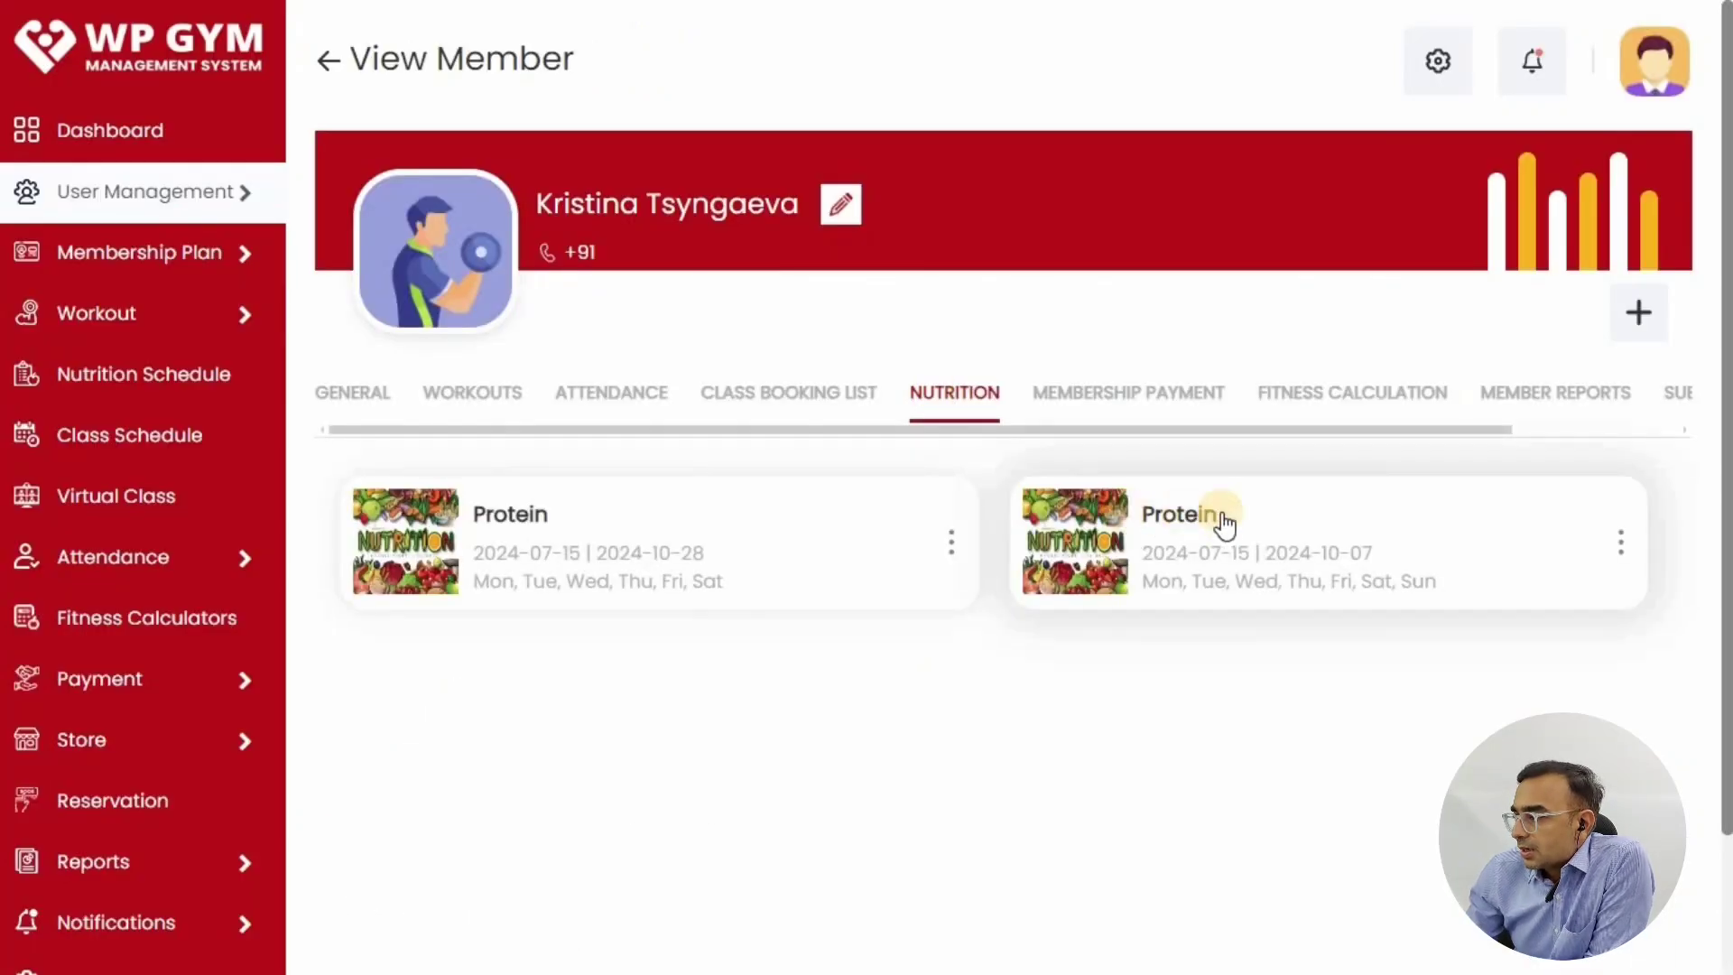
left_click(1159, 514)
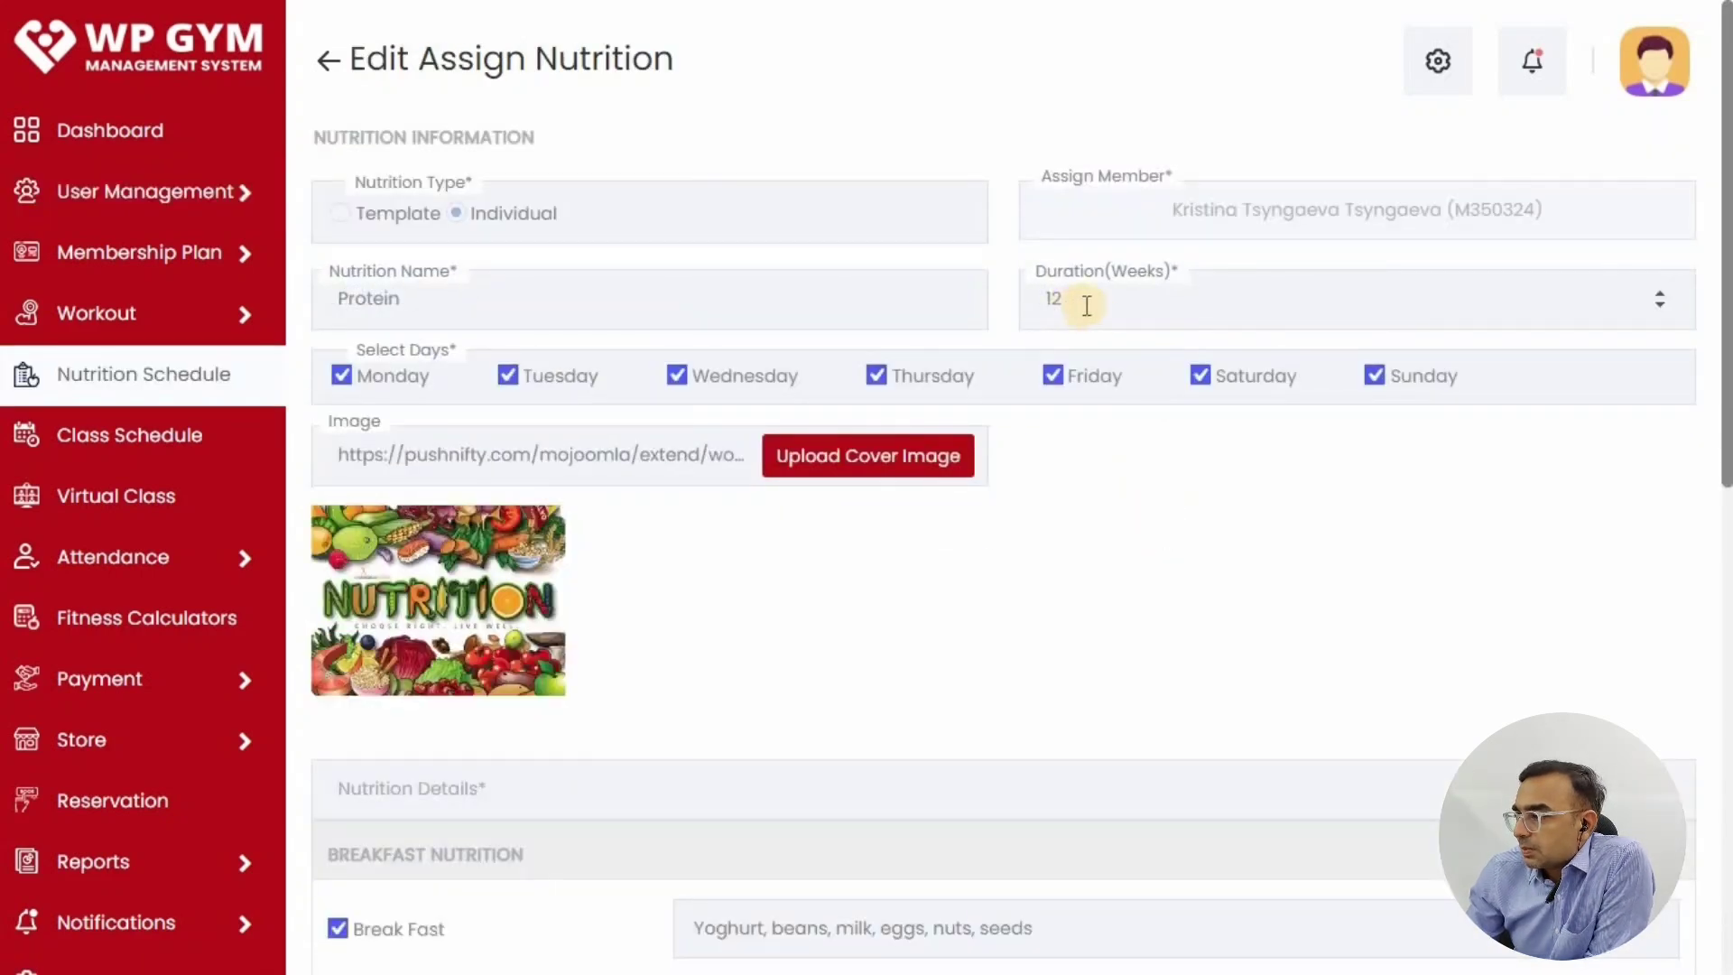
- Set the assigned Protein schedule's duration to 20 weeks and add "Coffee" to the end of the breakfast details
left_click(968, 305)
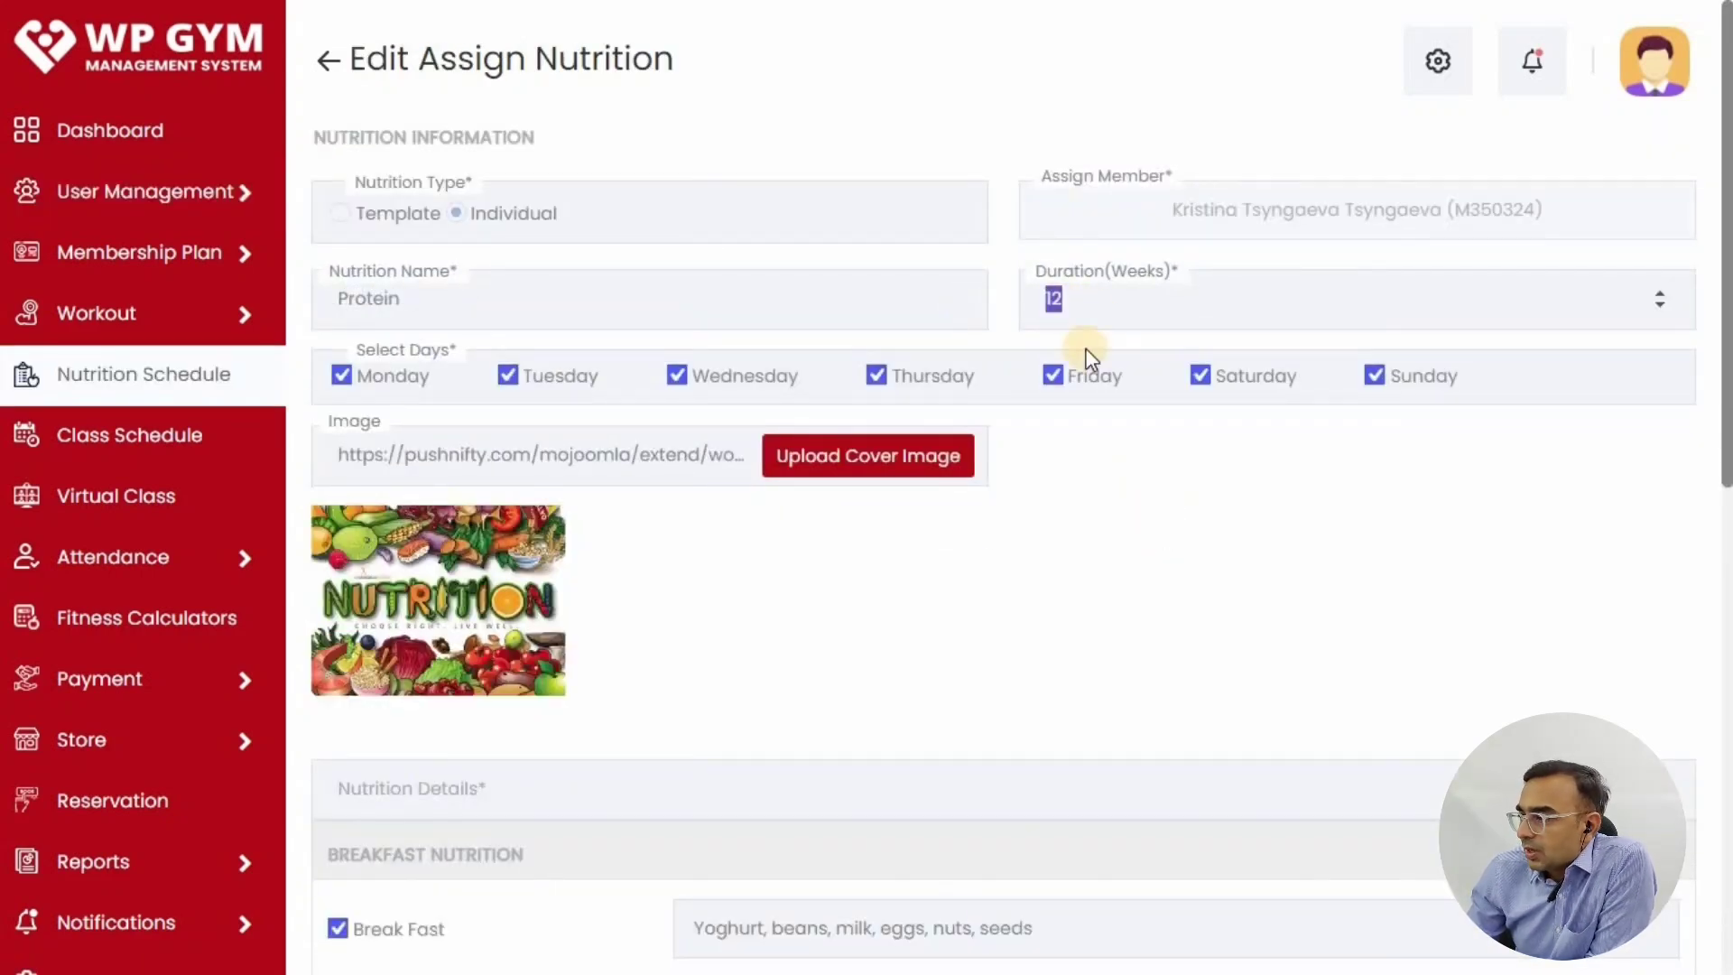
left_click(346, 377)
double_click(516, 374)
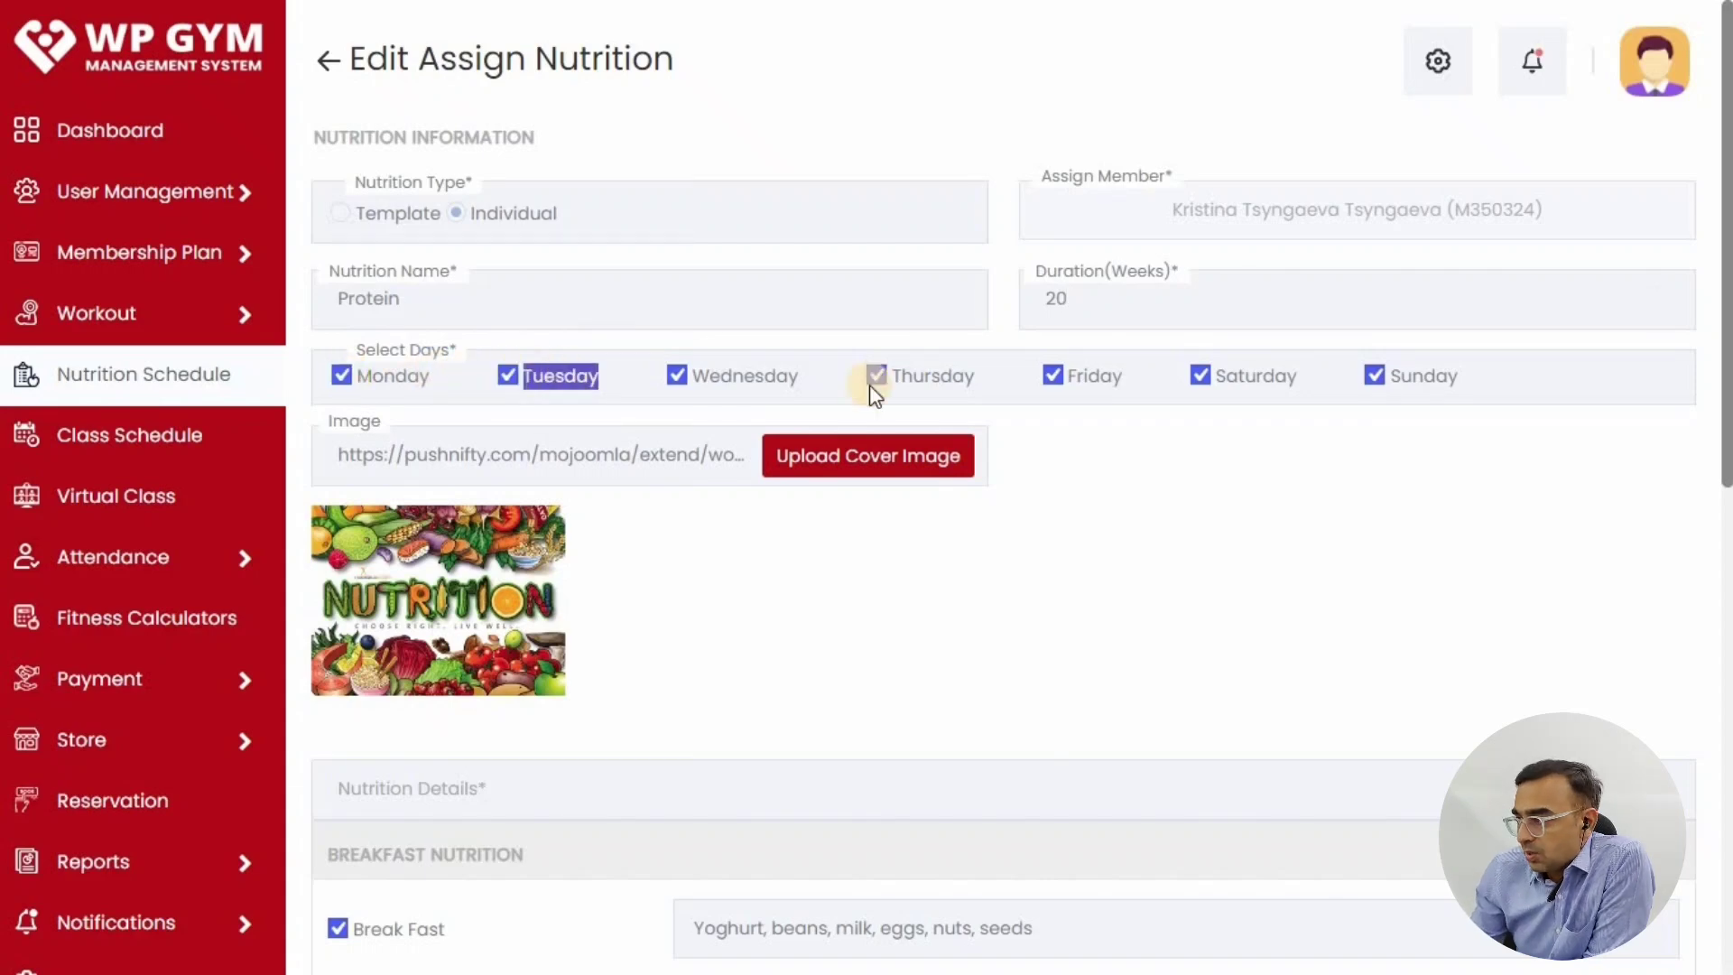
left_click(1408, 379)
left_click(1404, 384)
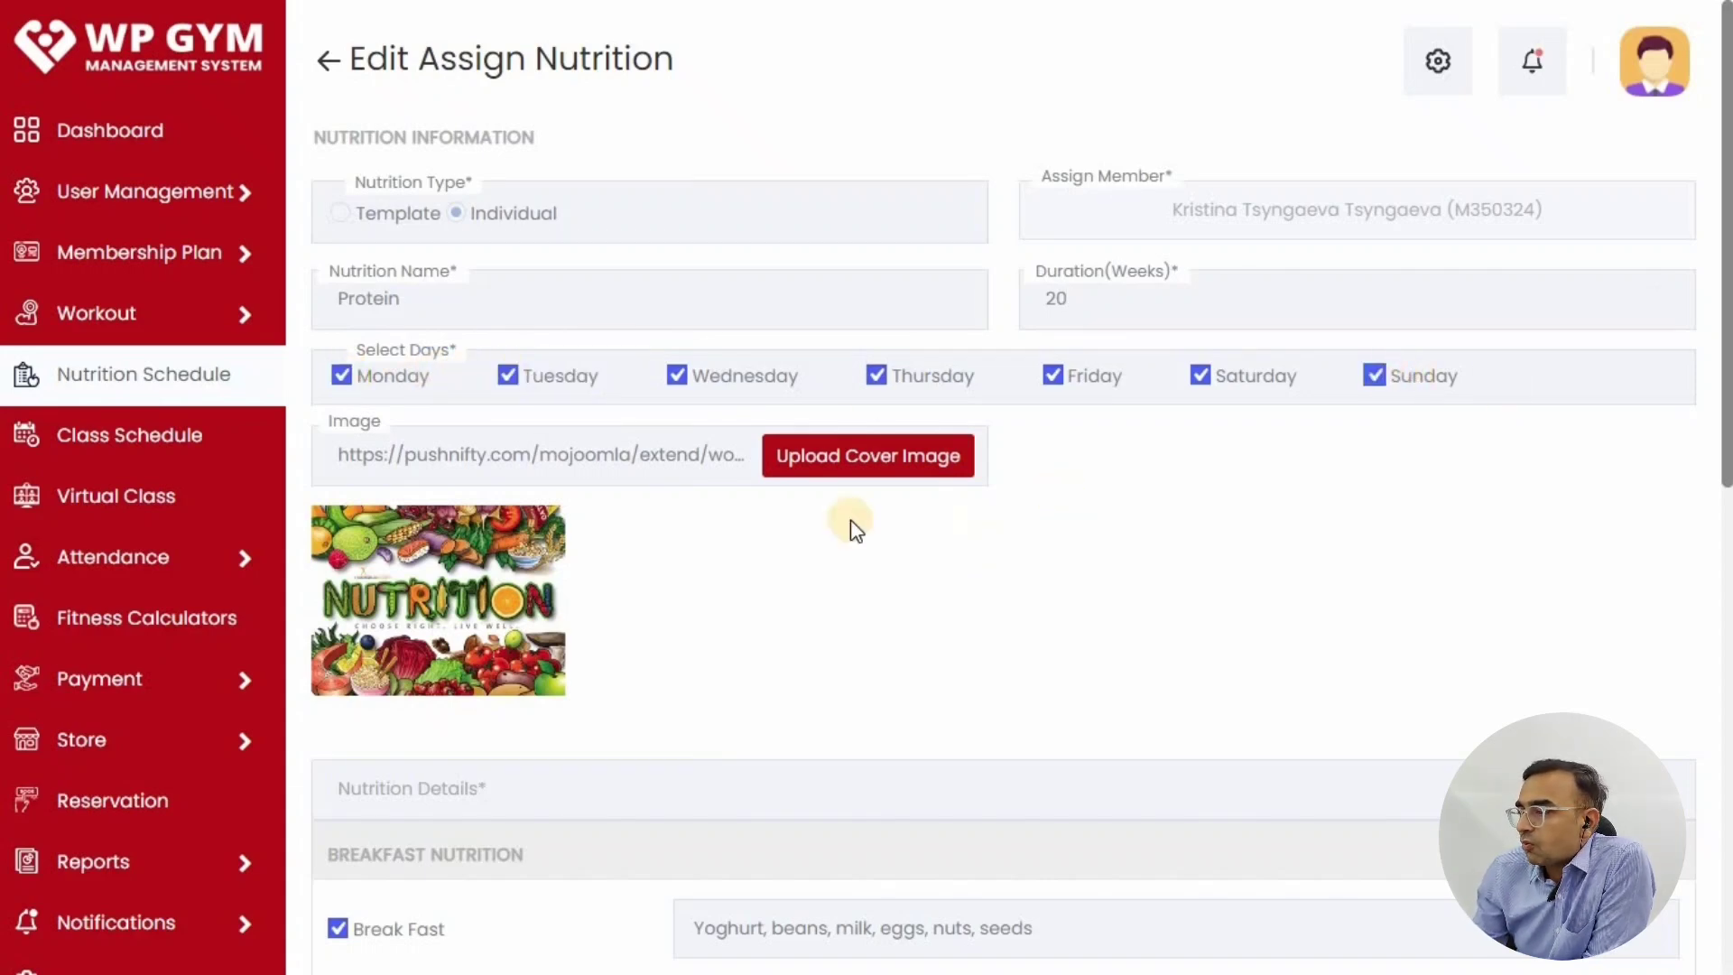
scroll(487, 504, "down", 5)
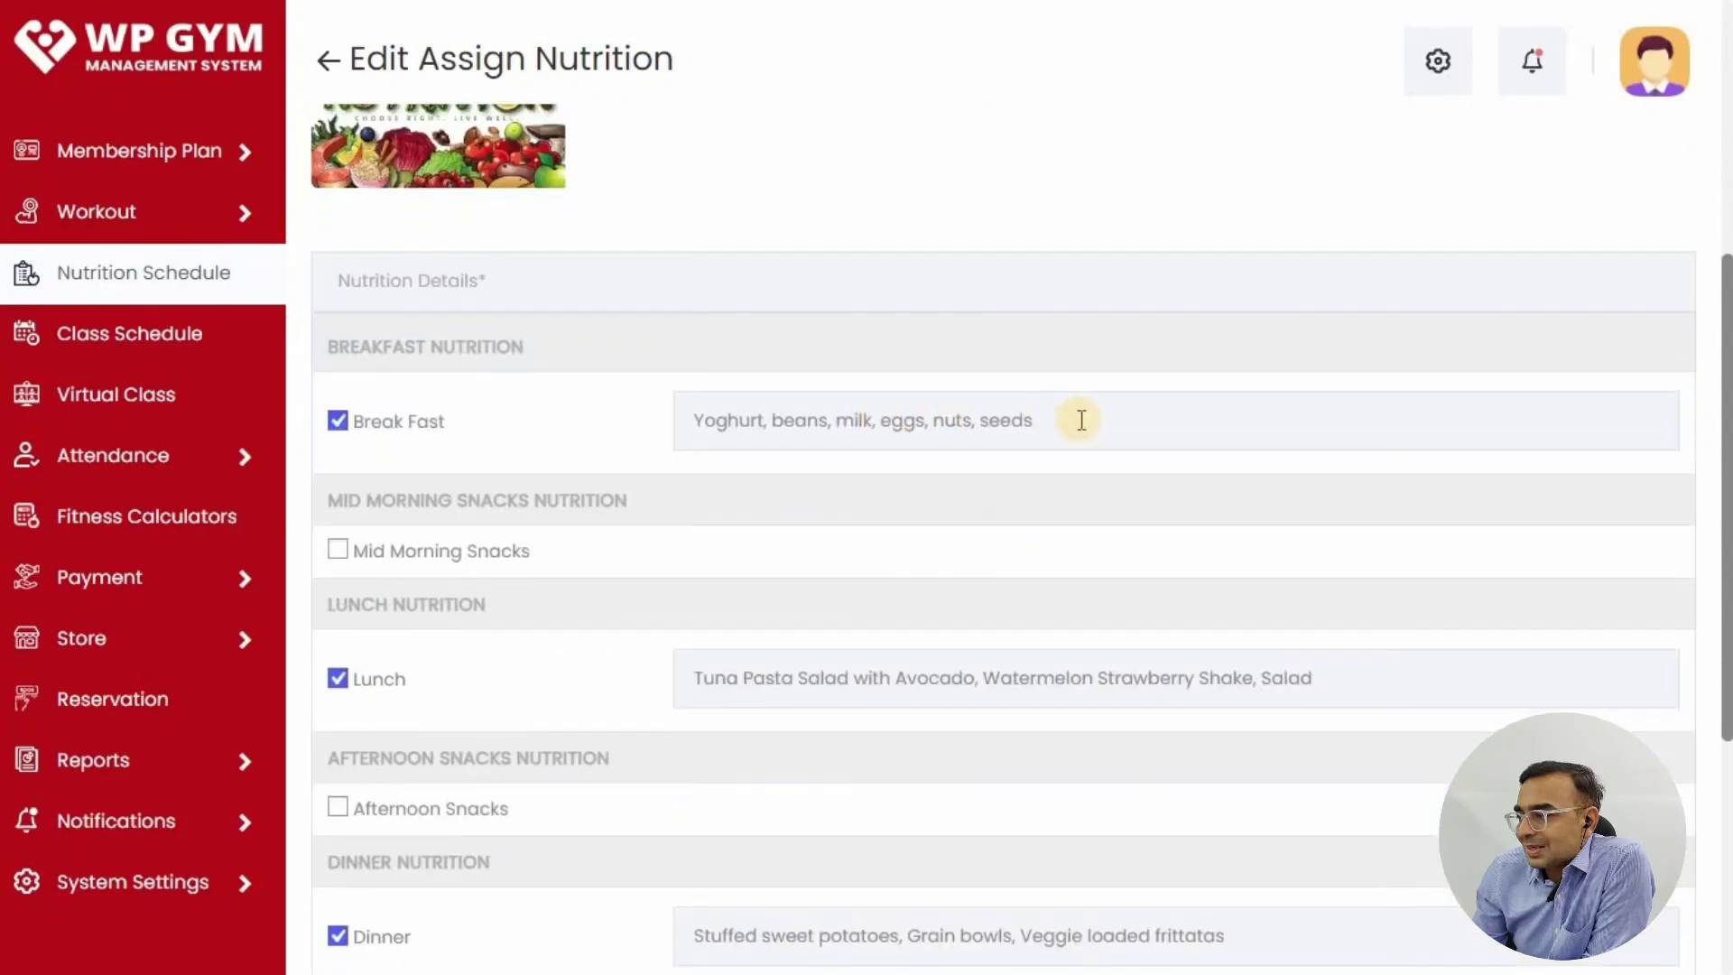
left_click(1046, 417)
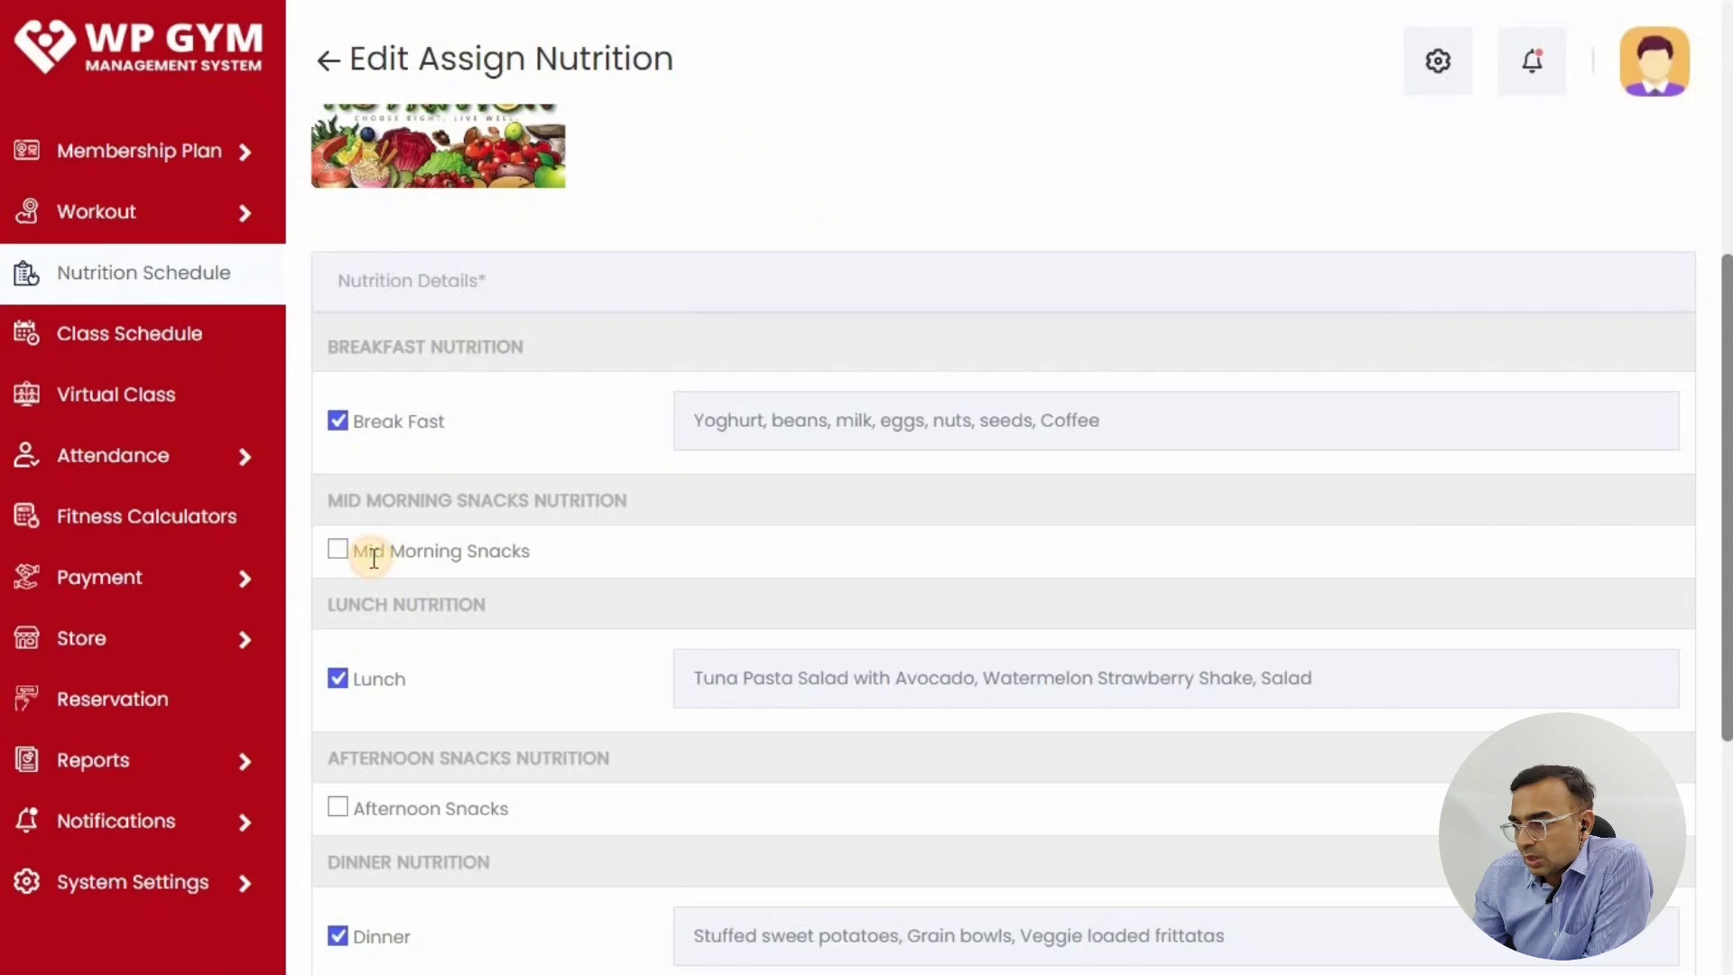
left_click(341, 553)
left_click(904, 590)
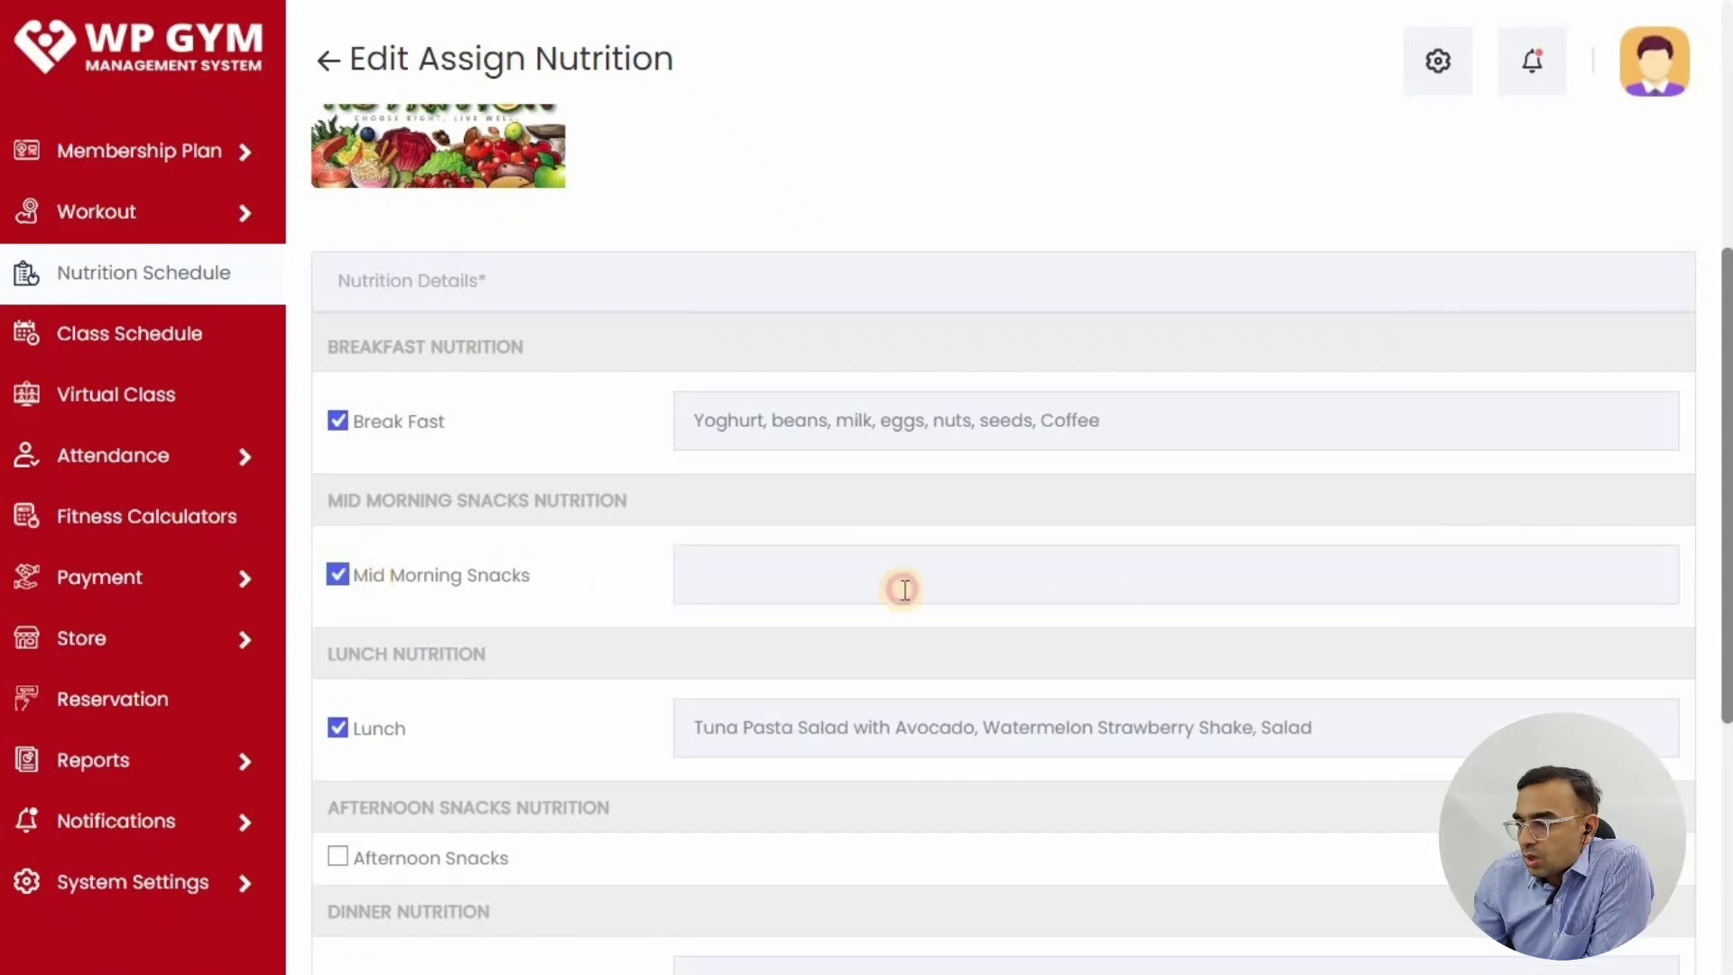
left_click(338, 574)
scroll(948, 541, "down", 2)
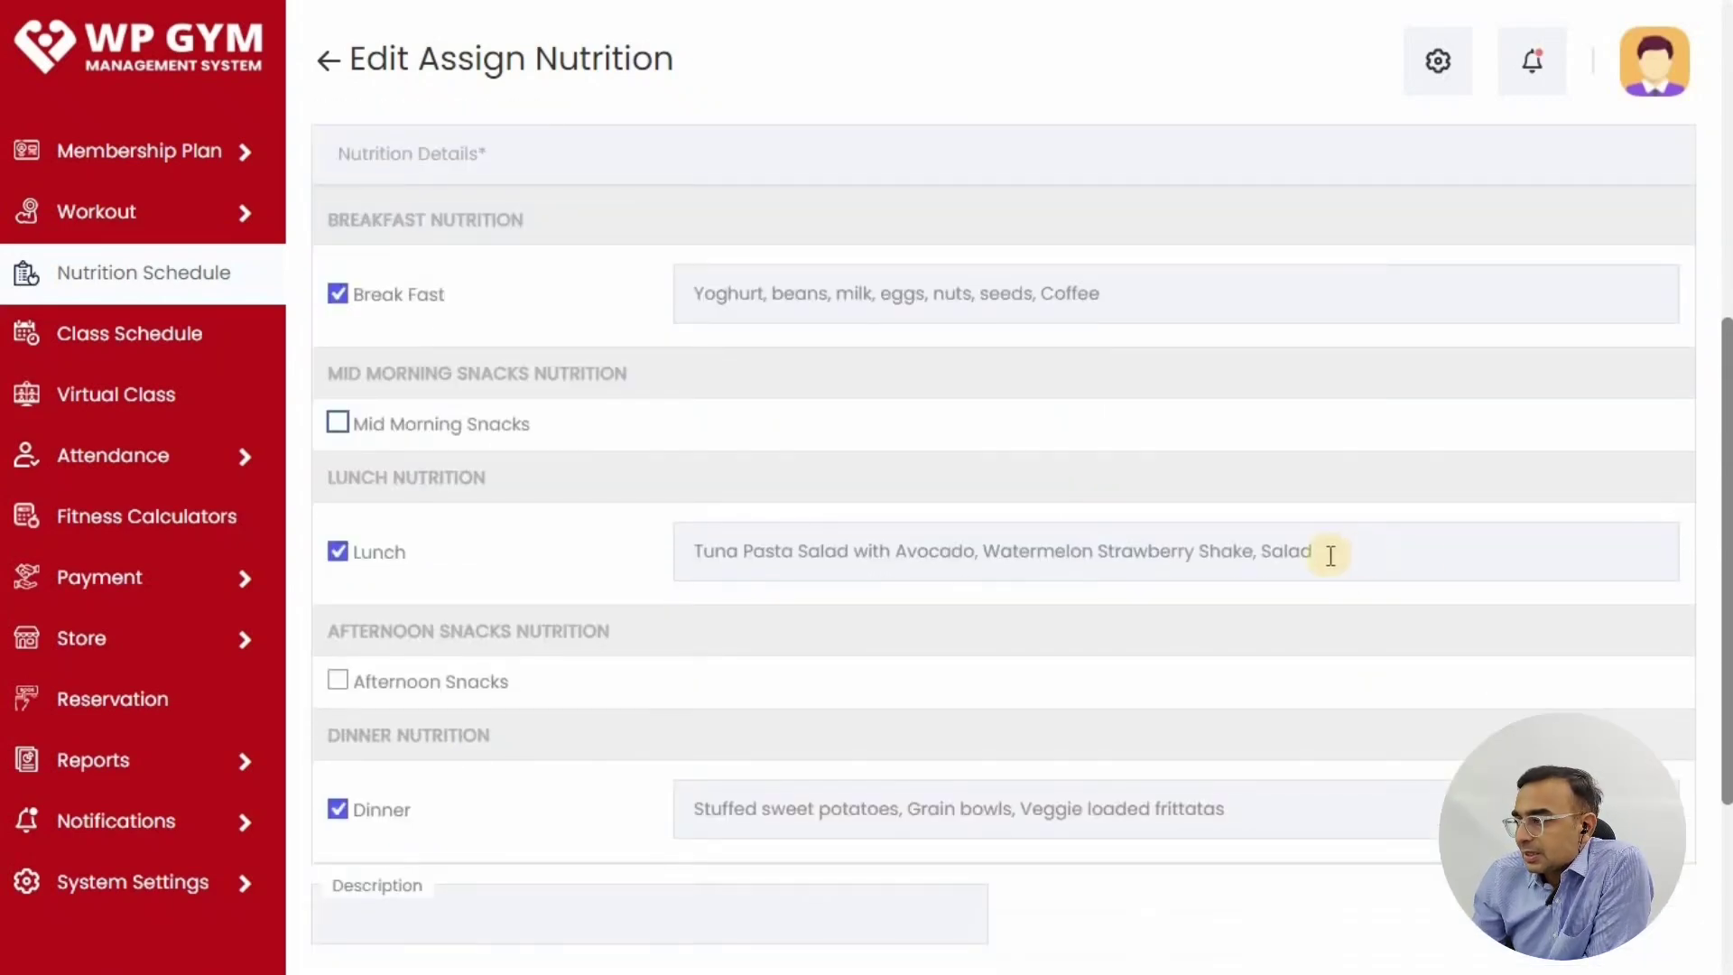
scroll(1329, 555, "down", 4)
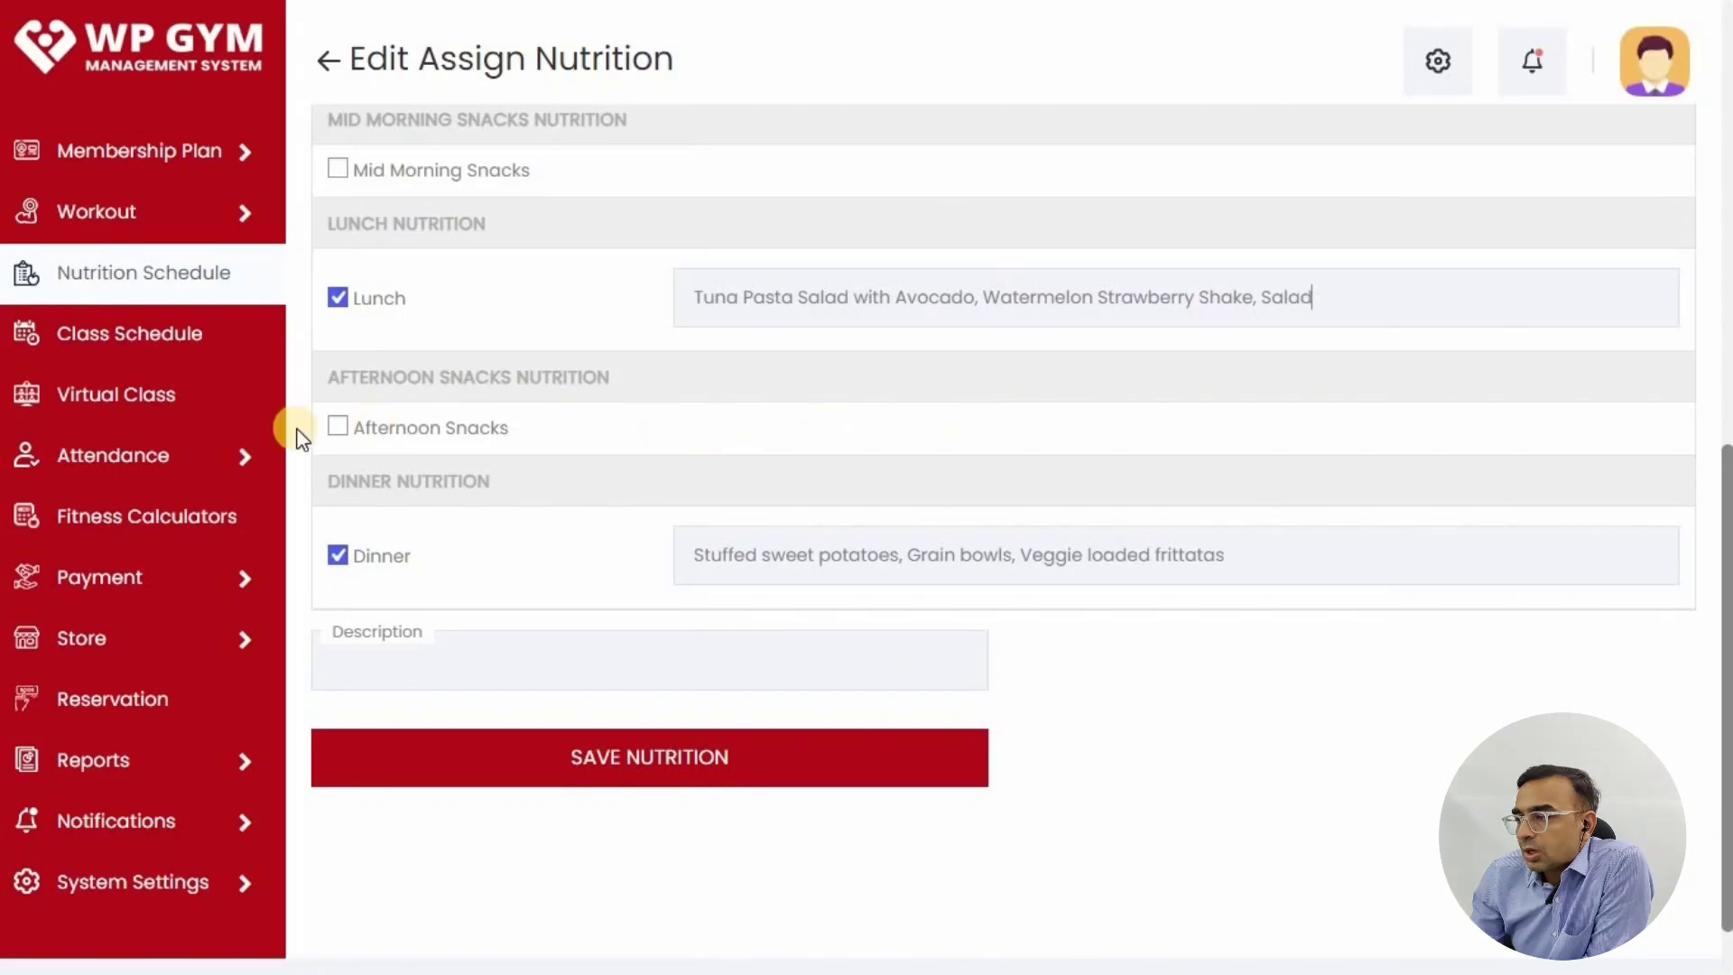
left_click(336, 428)
left_click(894, 433)
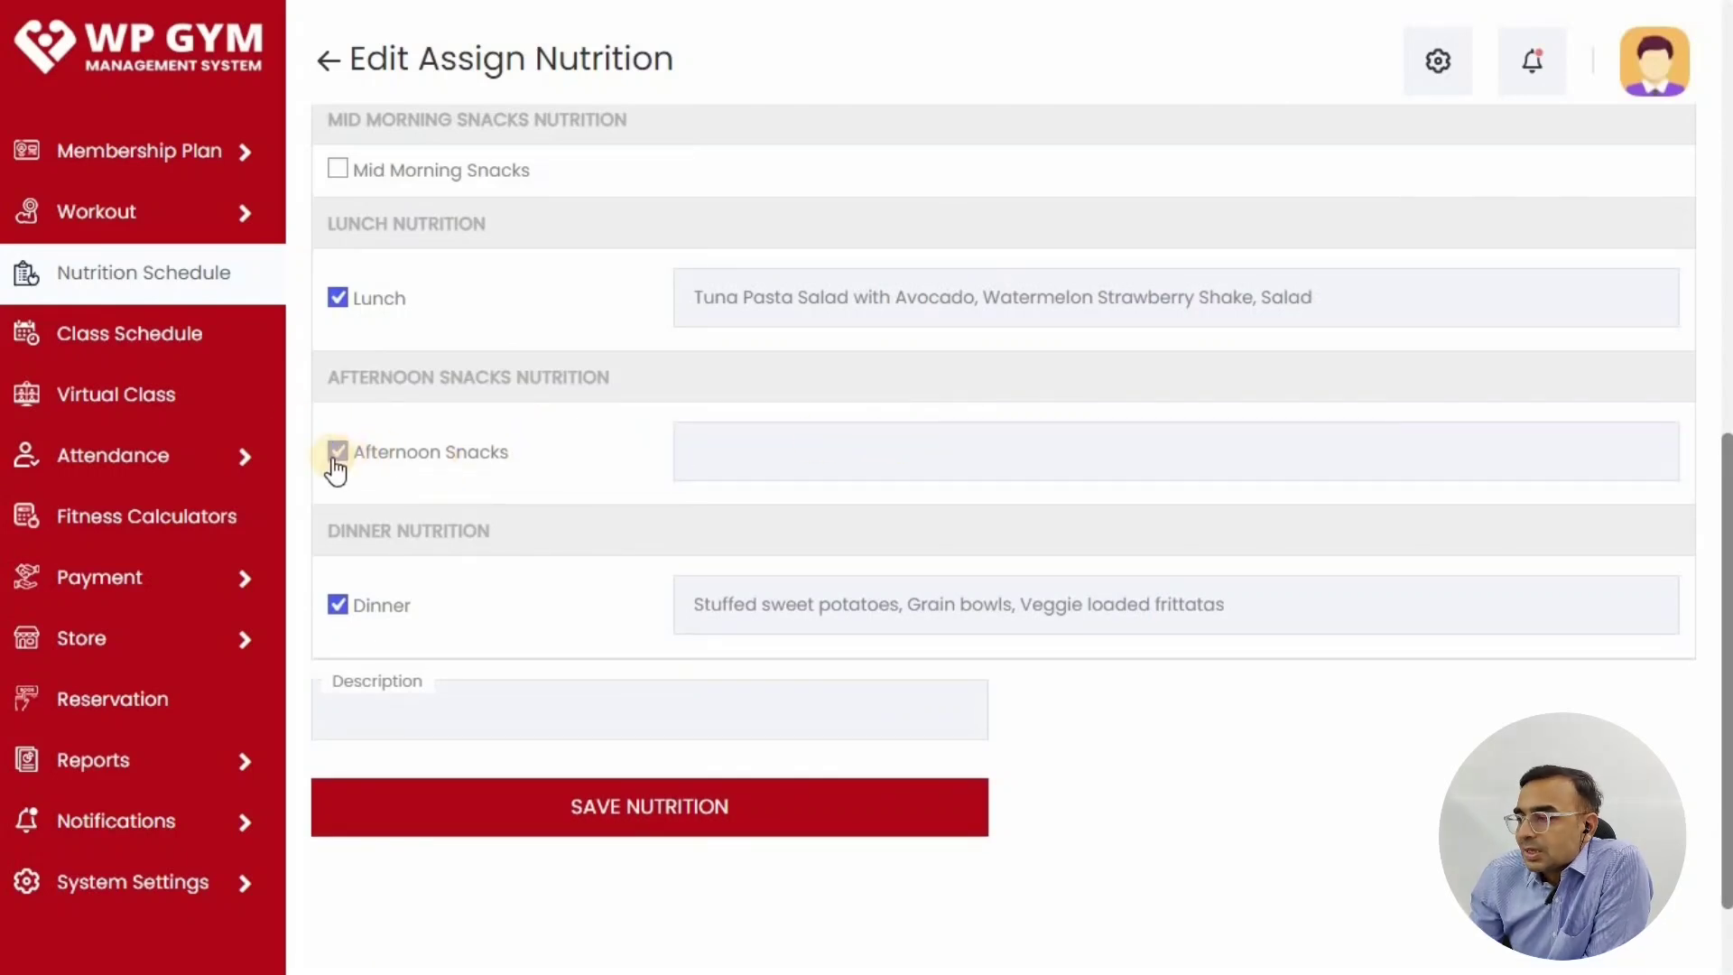
left_click(503, 460)
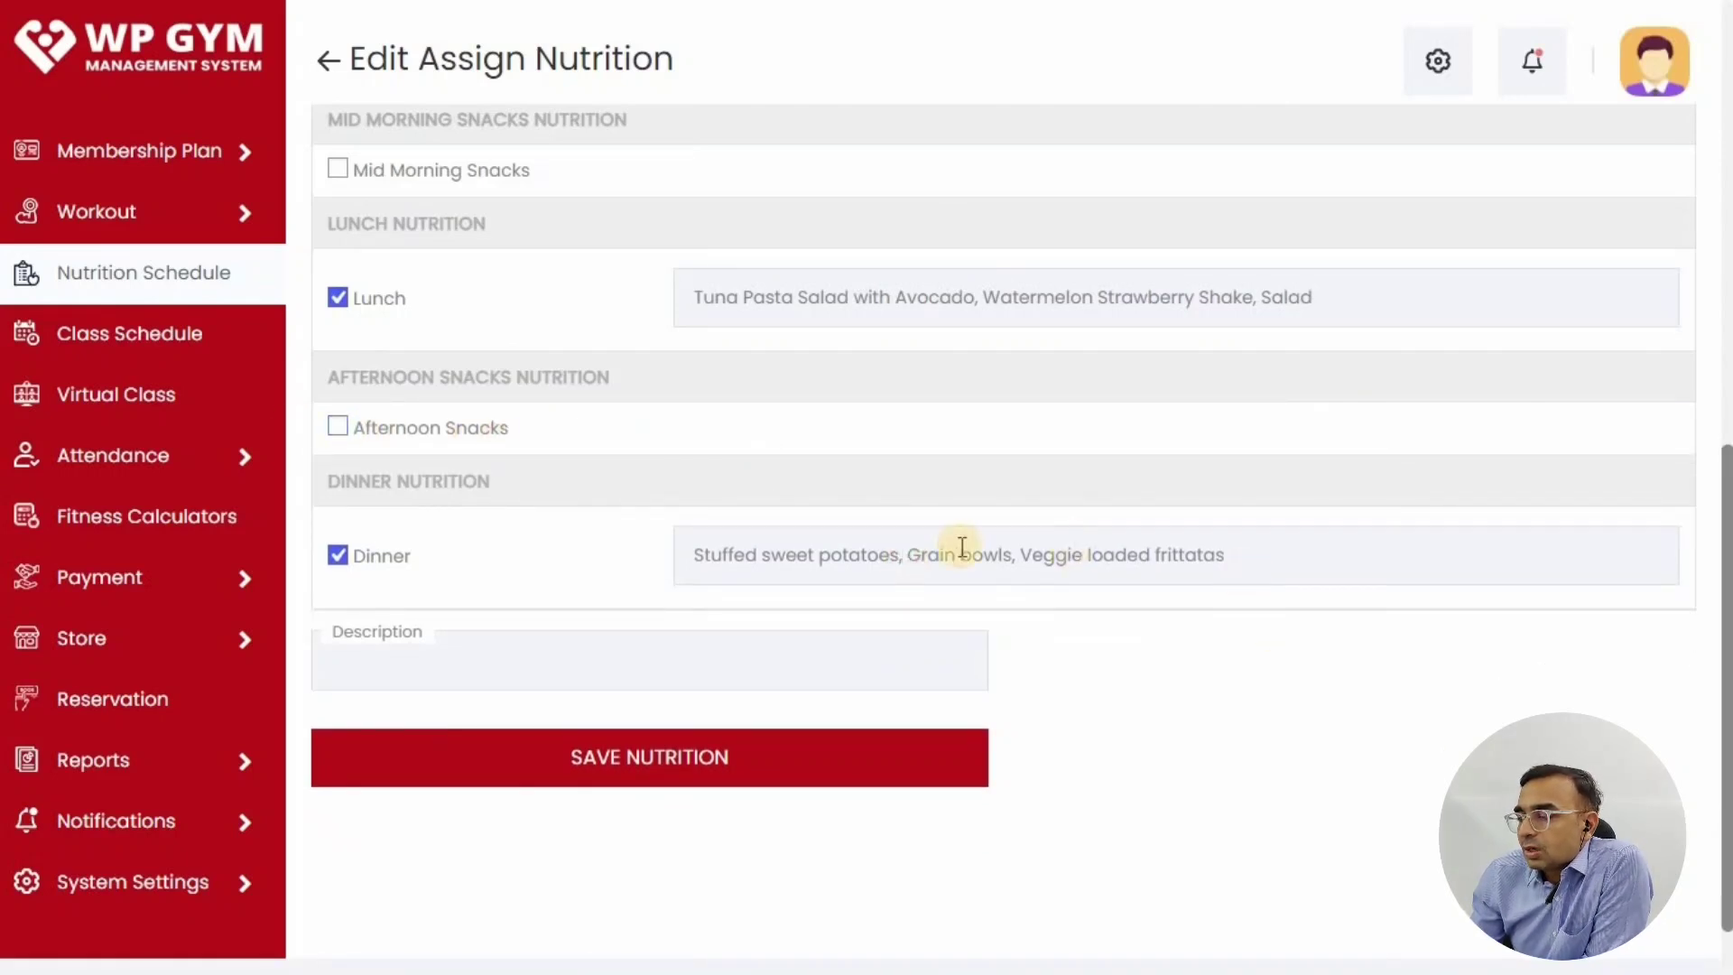
- Save the changes to the member's assigned nutrition schedule
left_click(596, 756)
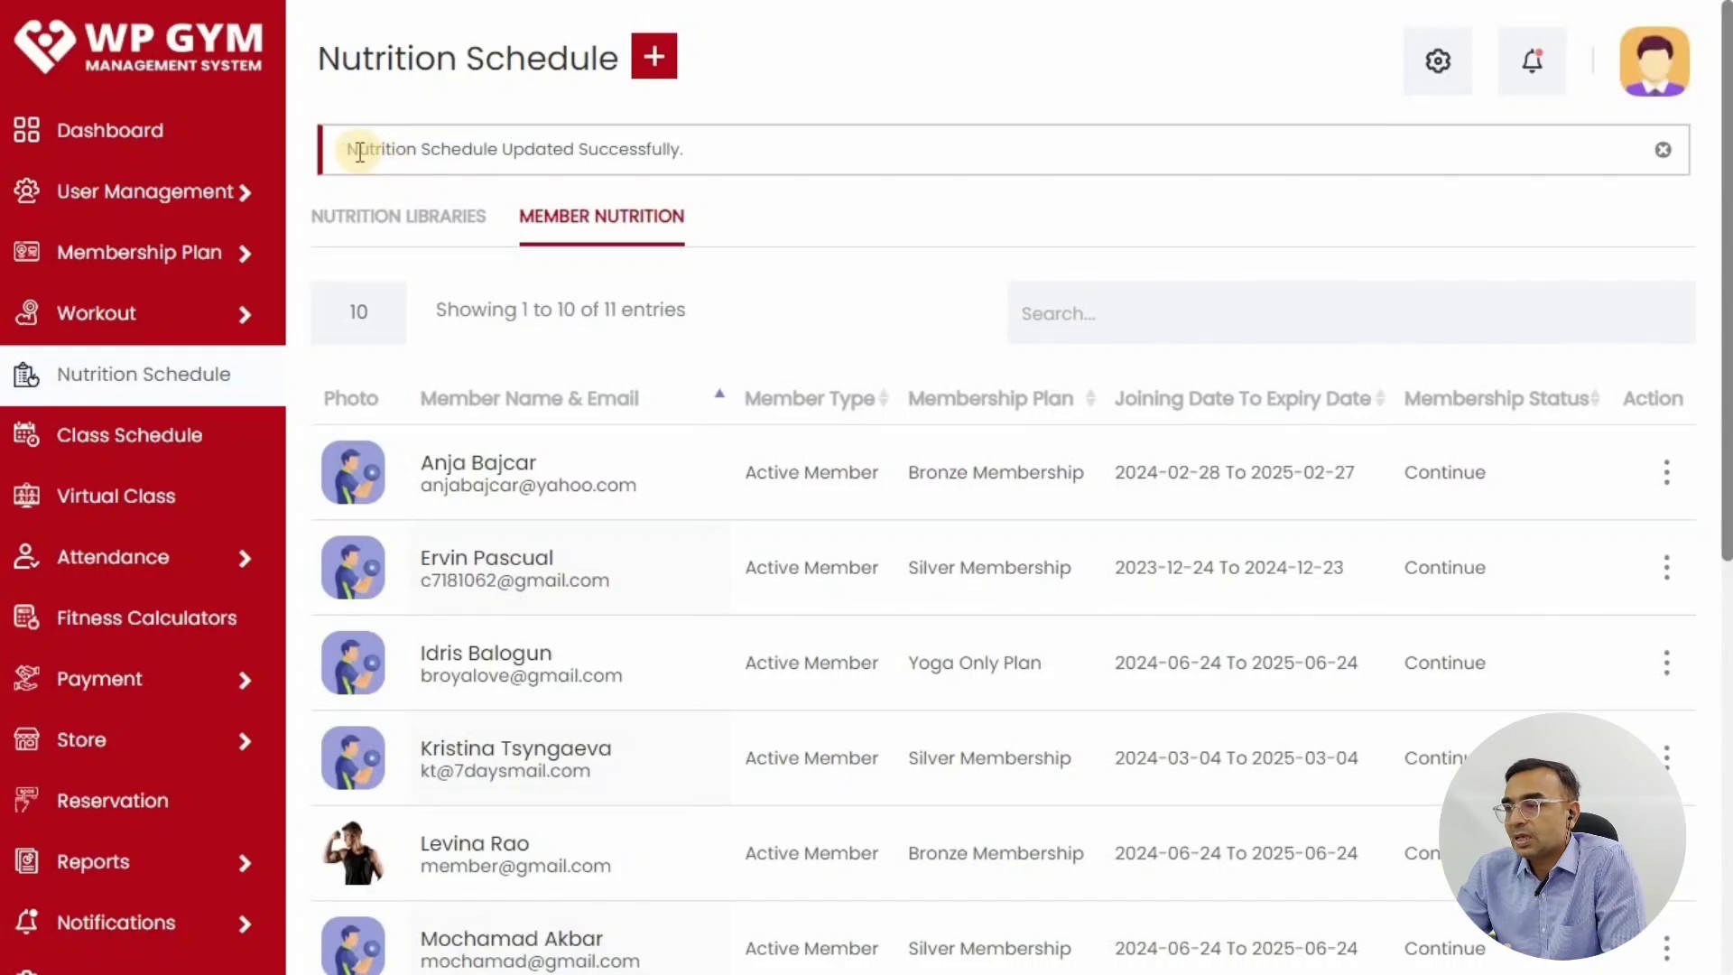
left_click_drag(353, 150, 776, 177)
left_click_drag(727, 151, 736, 162)
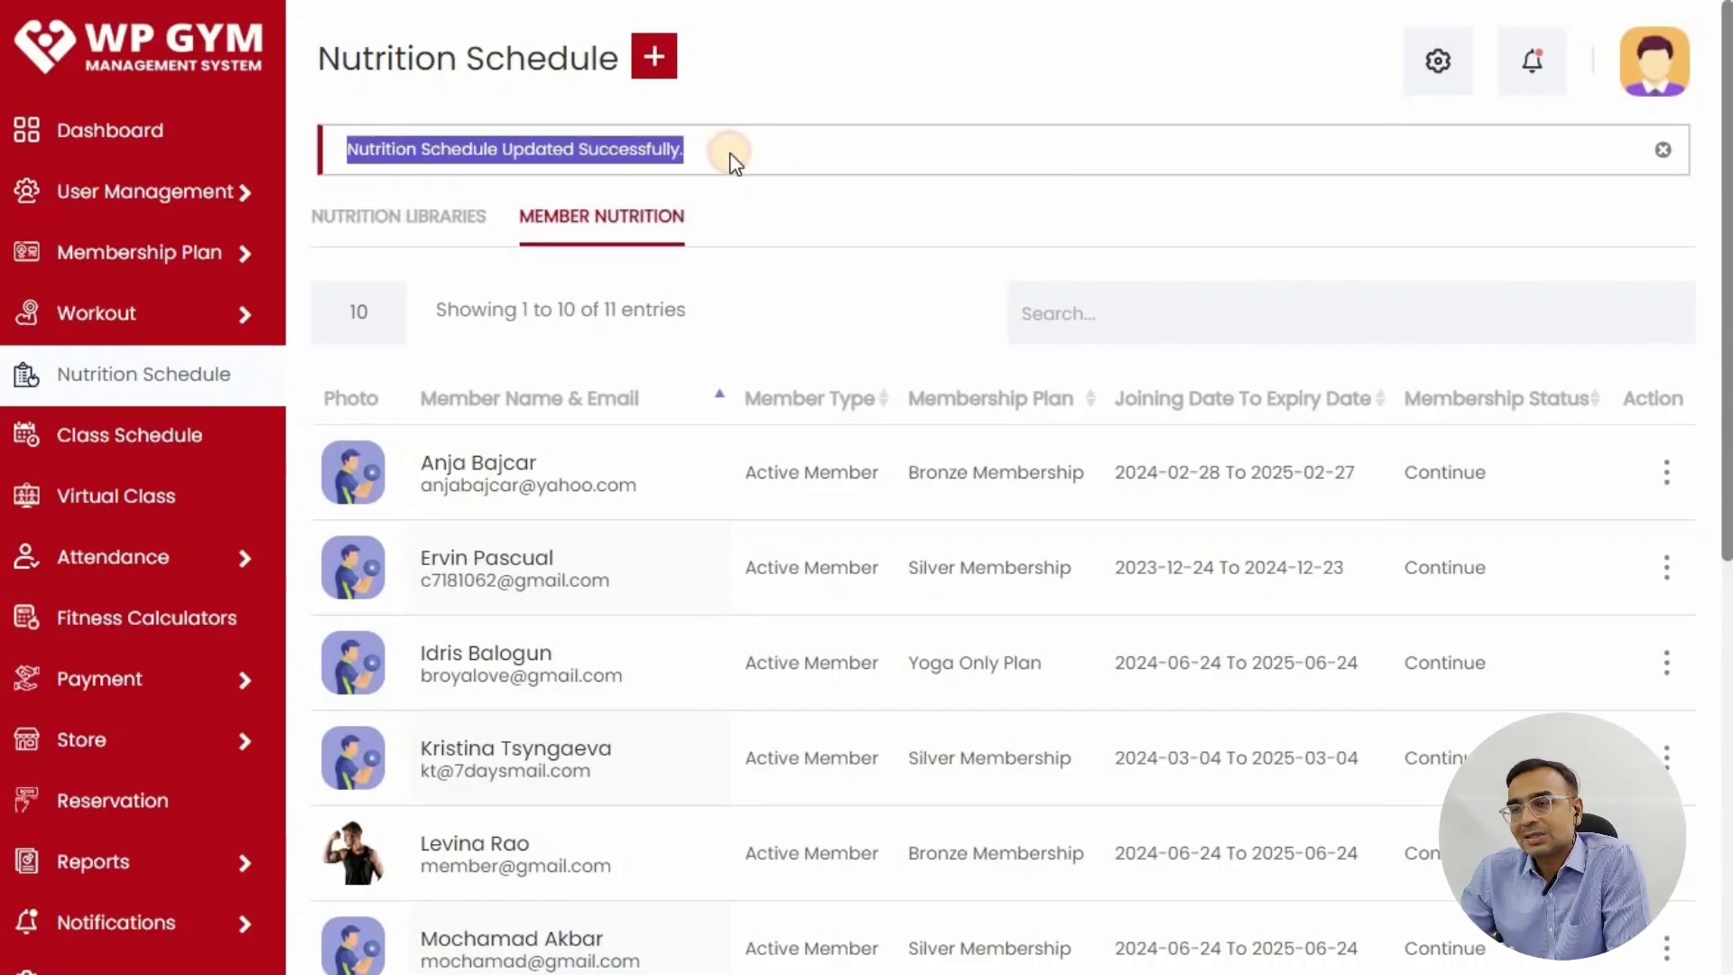
left_click(735, 163)
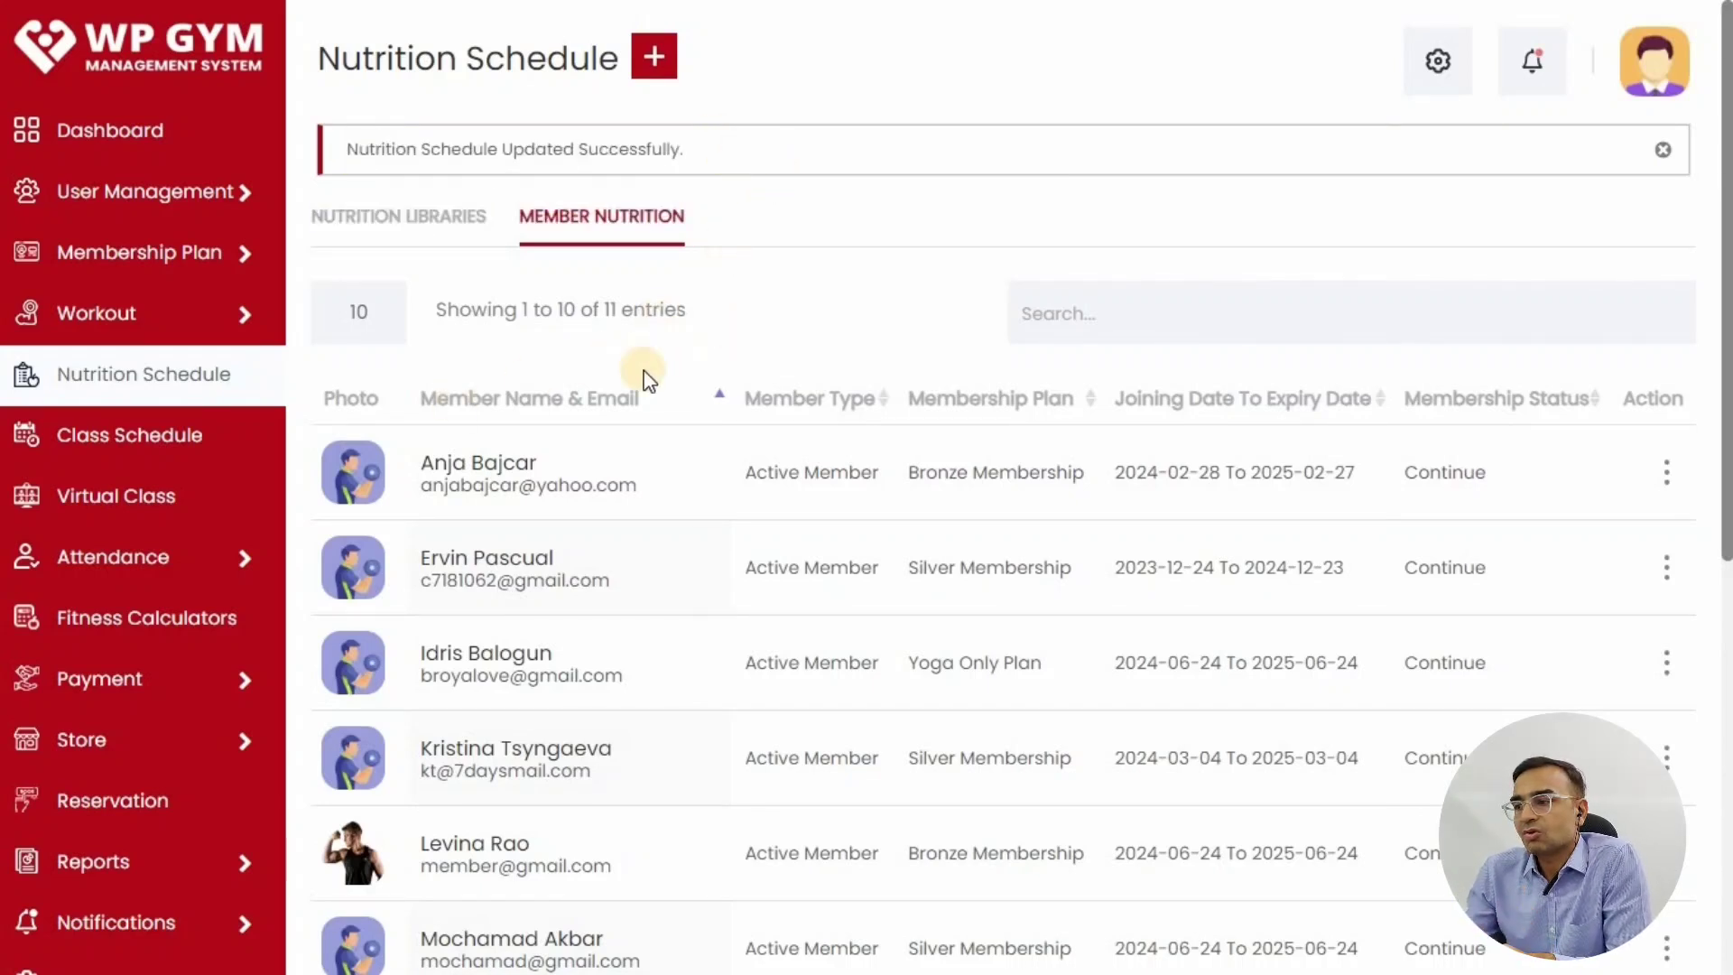